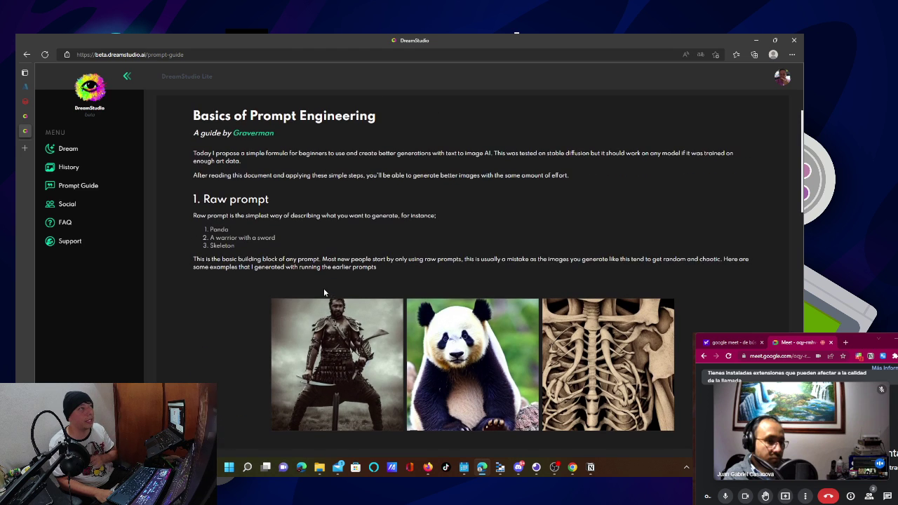
Read the Raw prompt and Style sections of the prompt guide, highlighting the commonly used styles in turn
{"action": "scroll", "coordinate": [227, 237], "scroll_direction": "down", "scroll_amount": 1}
{"action": "scroll", "coordinate": [227, 237], "scroll_direction": "down", "scroll_amount": 3}
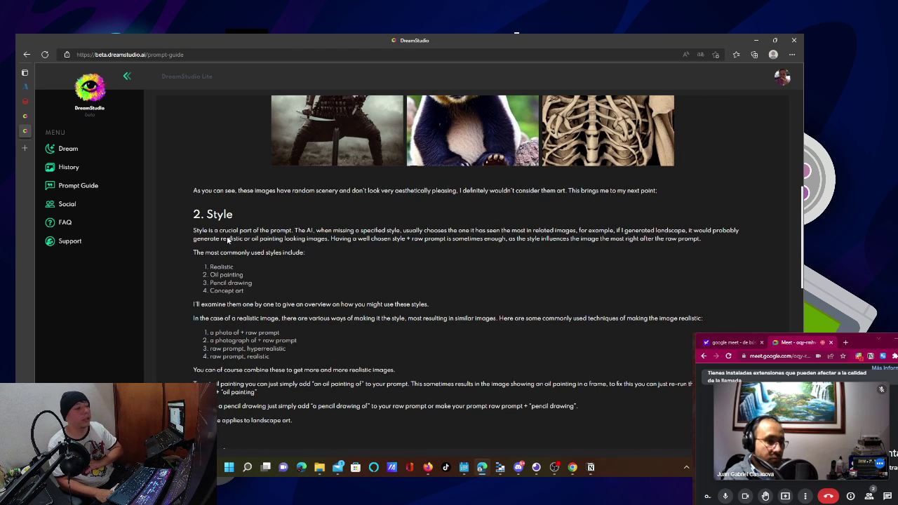
{"action": "scroll", "coordinate": [227, 238], "scroll_direction": "down", "scroll_amount": 1}
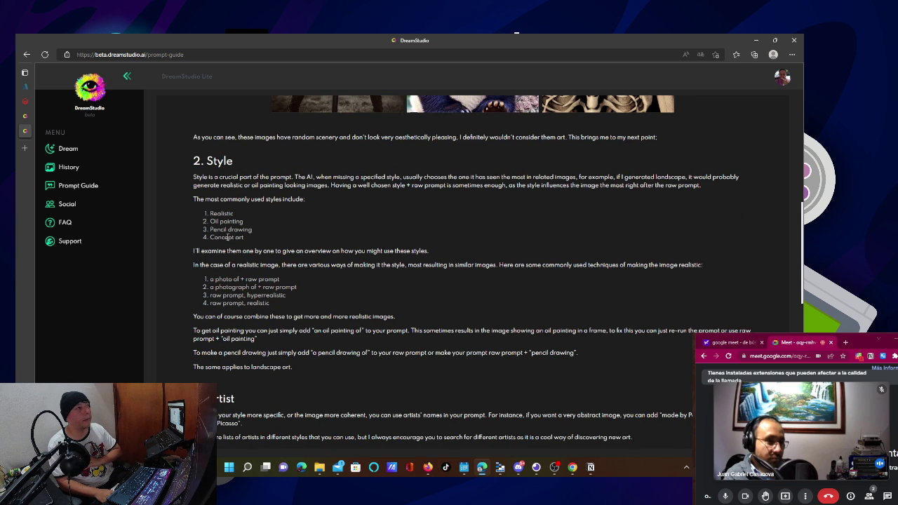
{"action": "double_click", "coordinate": [221, 214]}
{"action": "double_click", "coordinate": [226, 222]}
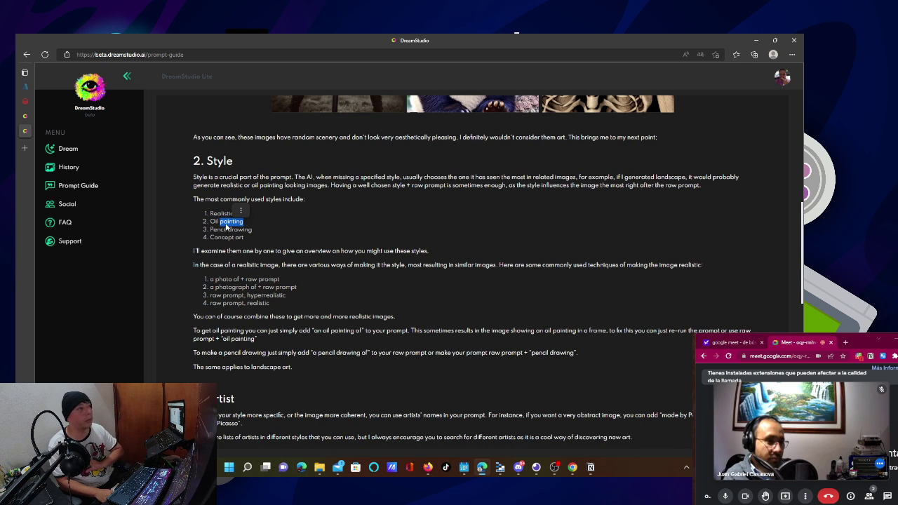
{"action": "double_click", "coordinate": [231, 231]}
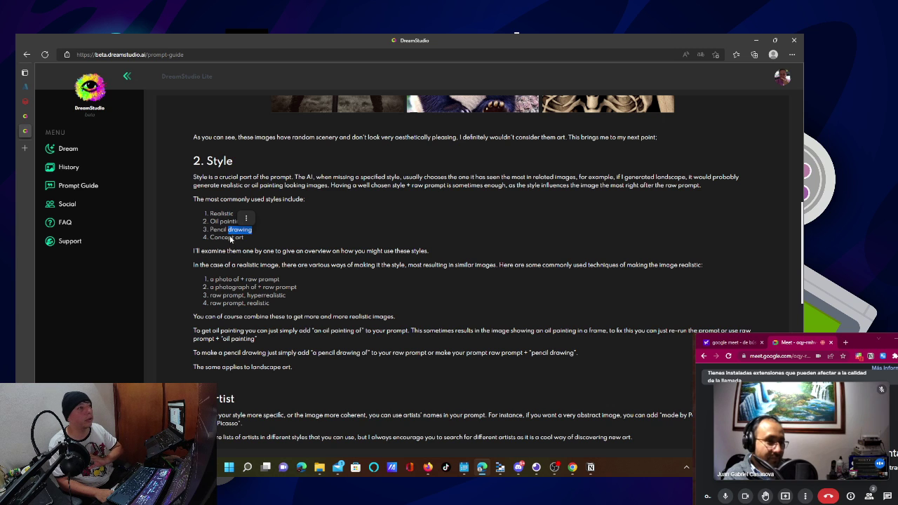
{"action": "double_click", "coordinate": [231, 239]}
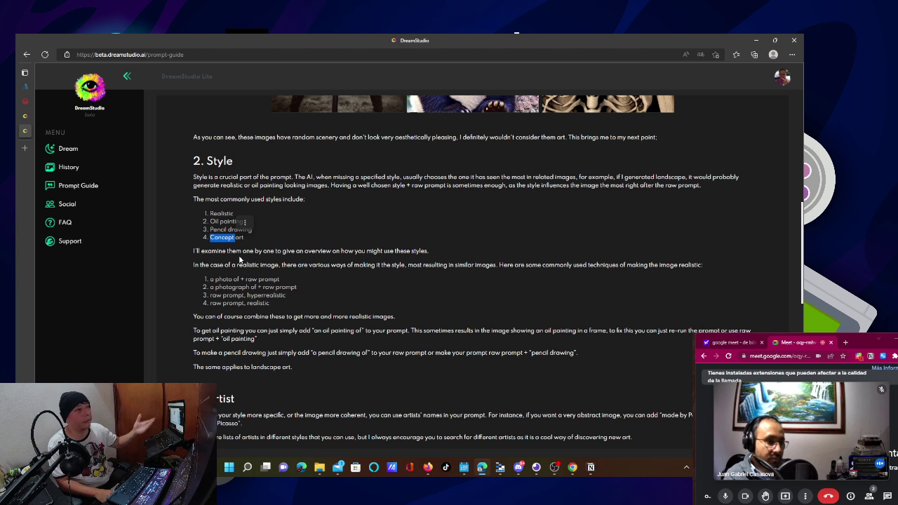
{"action": "scroll", "coordinate": [239, 260], "scroll_direction": "down", "scroll_amount": 1}
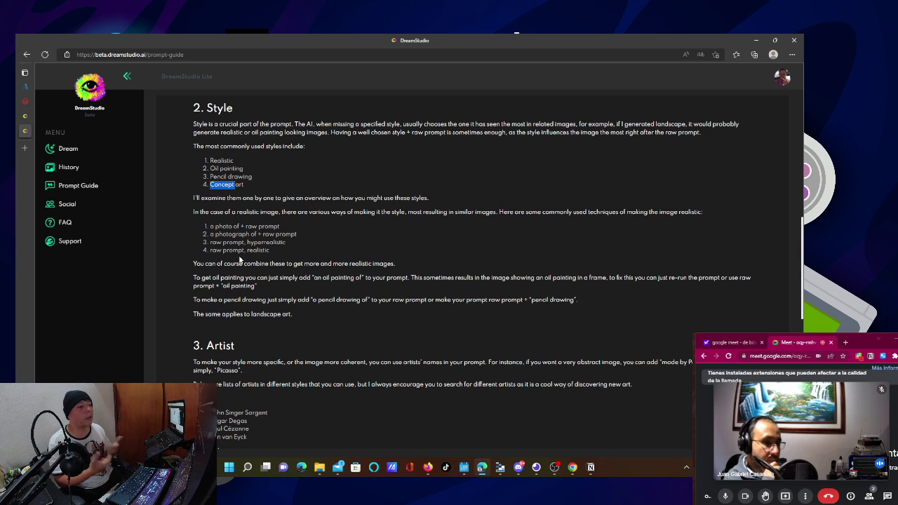
Review the guide's artist lists and Finishing touches section, highlighting oil painting artists, and return to the Style section
{"action": "scroll", "coordinate": [239, 260], "scroll_direction": "down", "scroll_amount": 3}
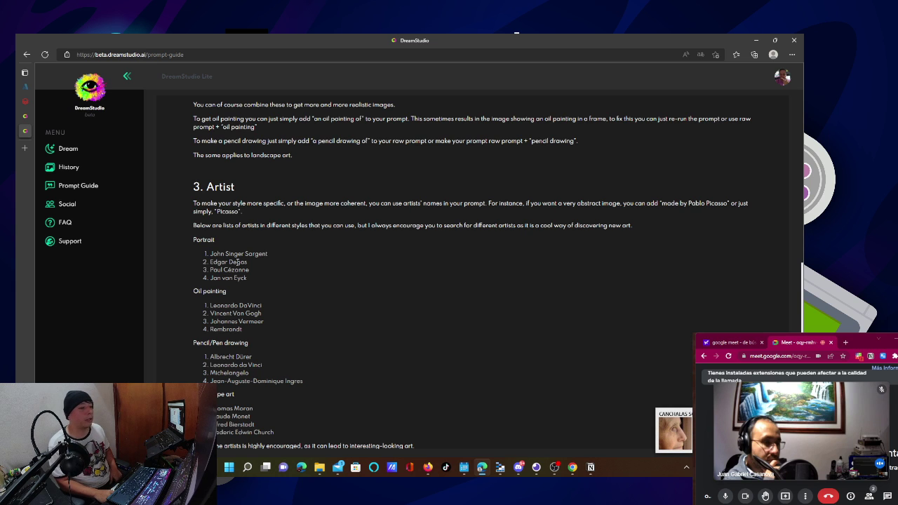
{"action": "left_click_drag", "start_coordinate": [260, 306], "coordinate": [210, 307]}
{"action": "left_click", "coordinate": [245, 313]}
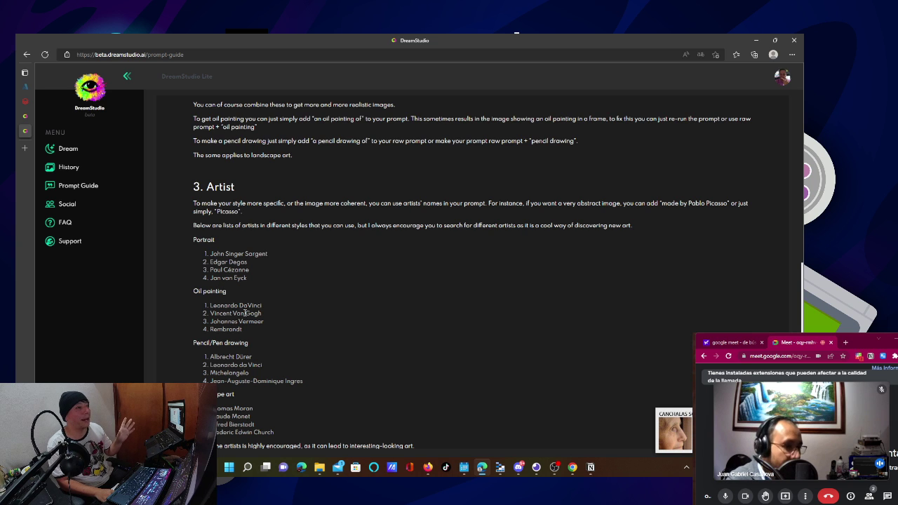
{"action": "double_click", "coordinate": [234, 330]}
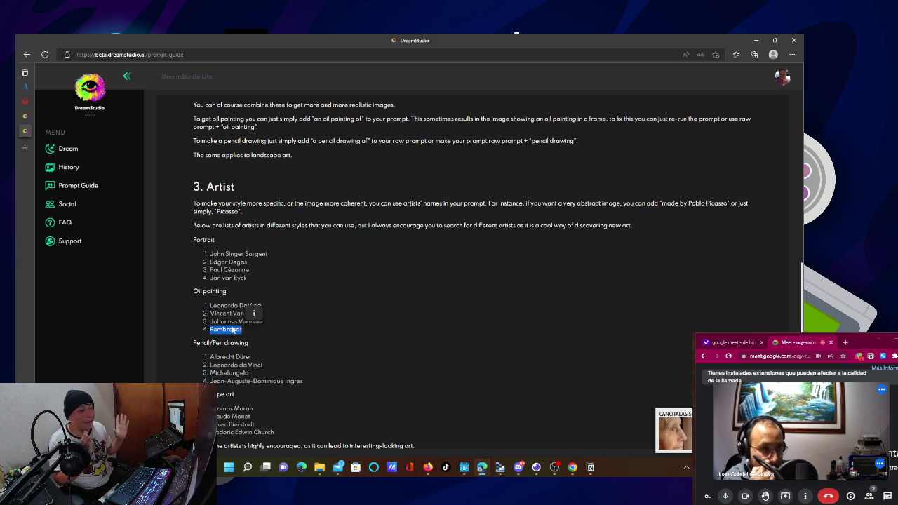
{"action": "scroll", "coordinate": [235, 331], "scroll_direction": "down", "scroll_amount": 3}
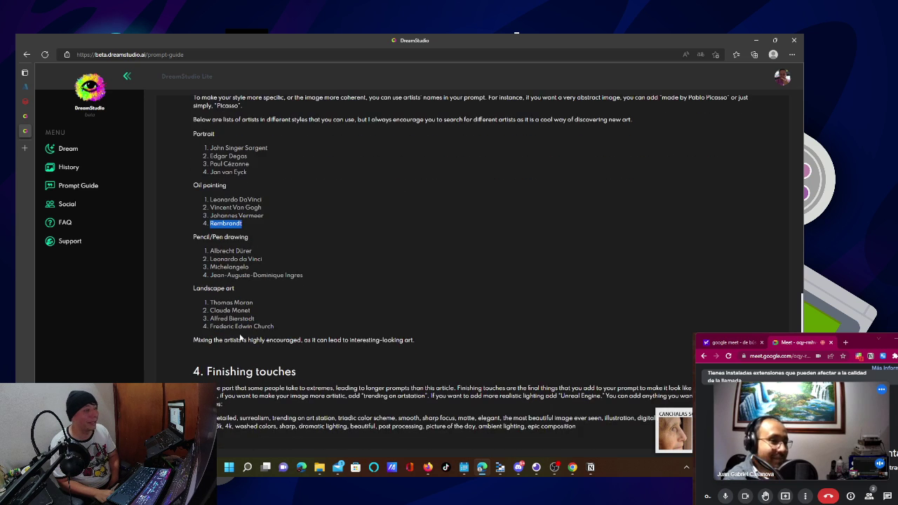
{"action": "scroll", "coordinate": [238, 336], "scroll_direction": "down", "scroll_amount": 1}
{"action": "scroll", "coordinate": [238, 337], "scroll_direction": "up", "scroll_amount": 5}
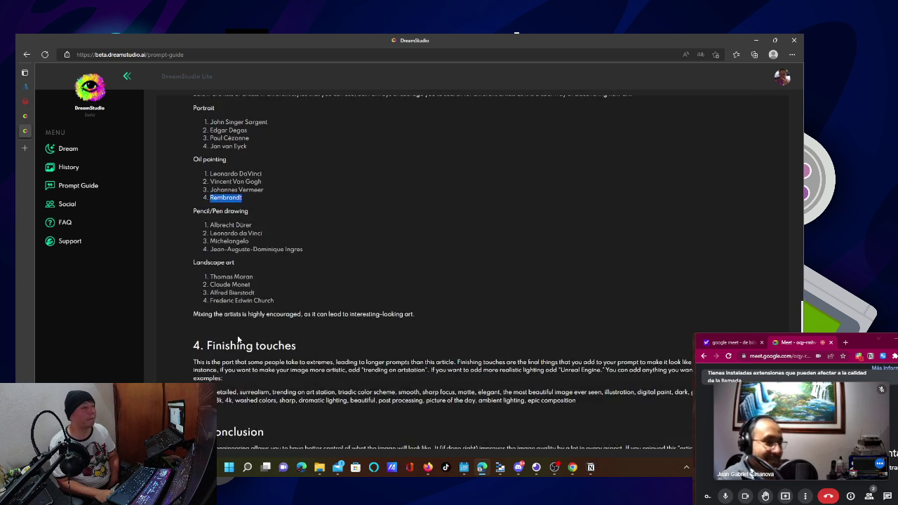
{"action": "scroll", "coordinate": [238, 340], "scroll_direction": "up", "scroll_amount": 3}
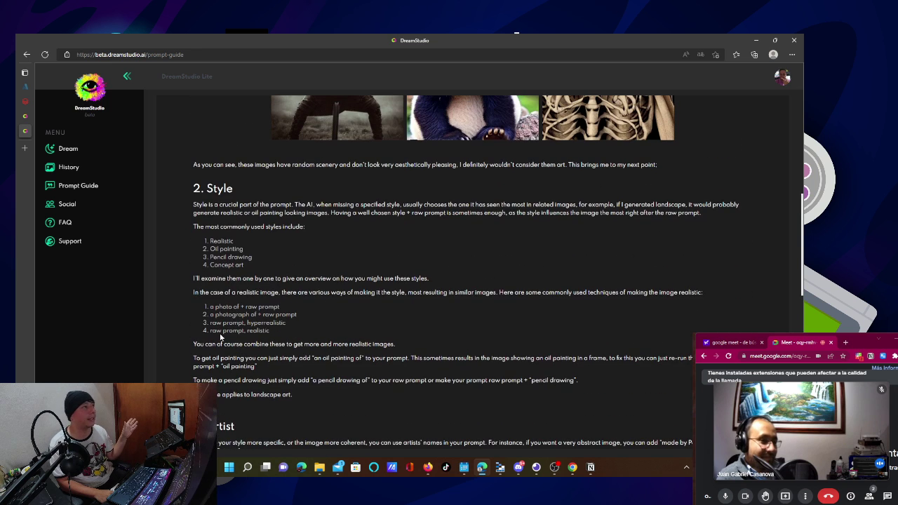
Generate an image on the Dream page from the prefilled galaxy prompt by Caspar David Friedrich
{"action": "left_click", "coordinate": [68, 149]}
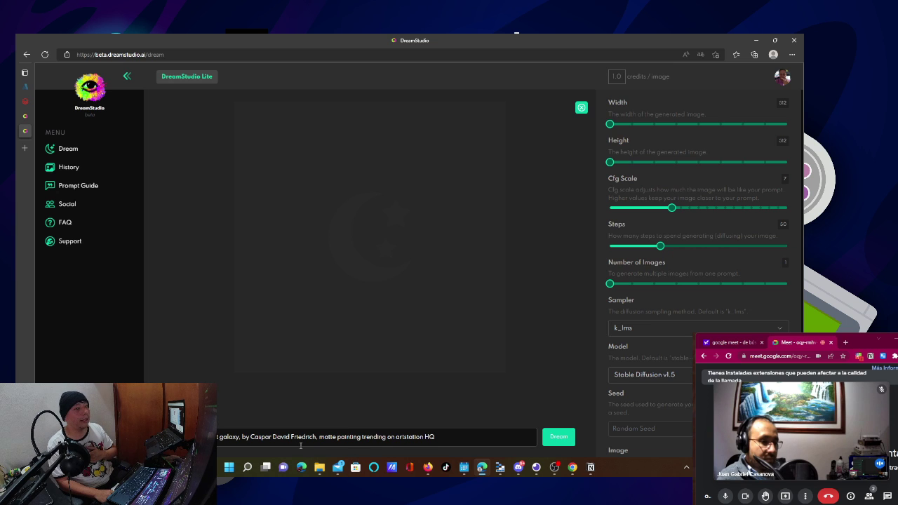
{"action": "left_click_drag", "start_coordinate": [340, 438], "coordinate": [425, 439]}
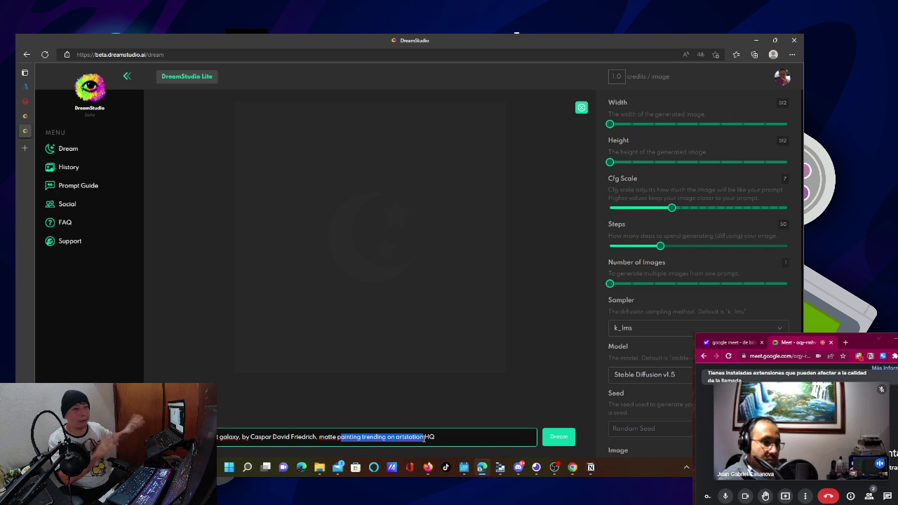
{"action": "left_click", "coordinate": [559, 438]}
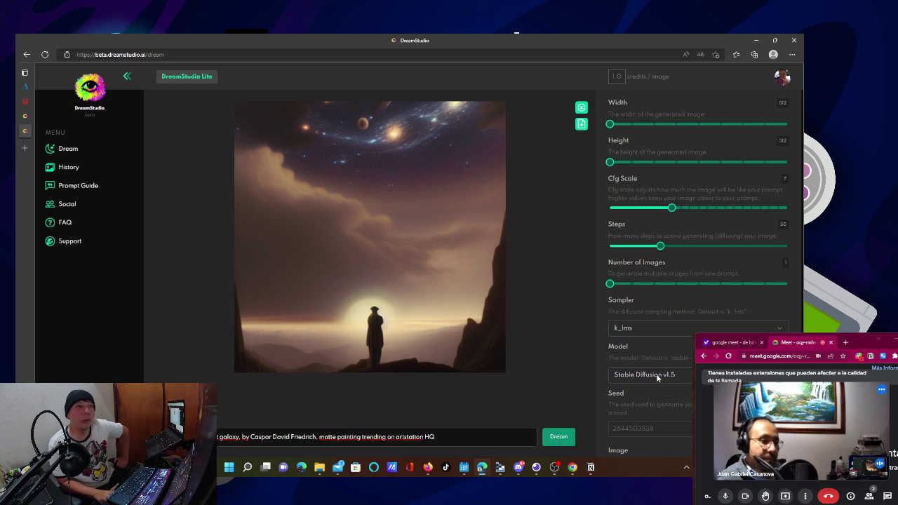
Open the account's Membership page in a background tab and close the account menu
{"action": "scroll", "coordinate": [743, 316], "scroll_direction": "down", "scroll_amount": 2}
{"action": "scroll", "coordinate": [754, 253], "scroll_direction": "up", "scroll_amount": 2}
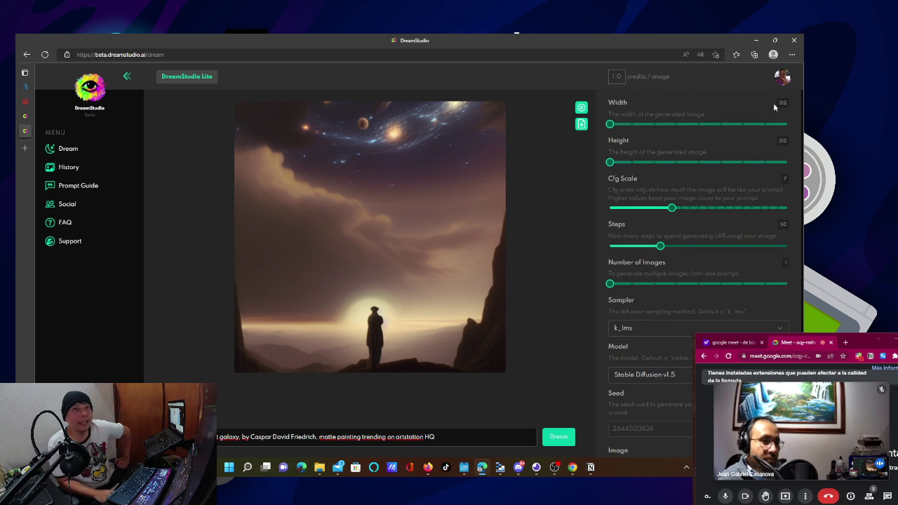
{"action": "left_click", "coordinate": [783, 78]}
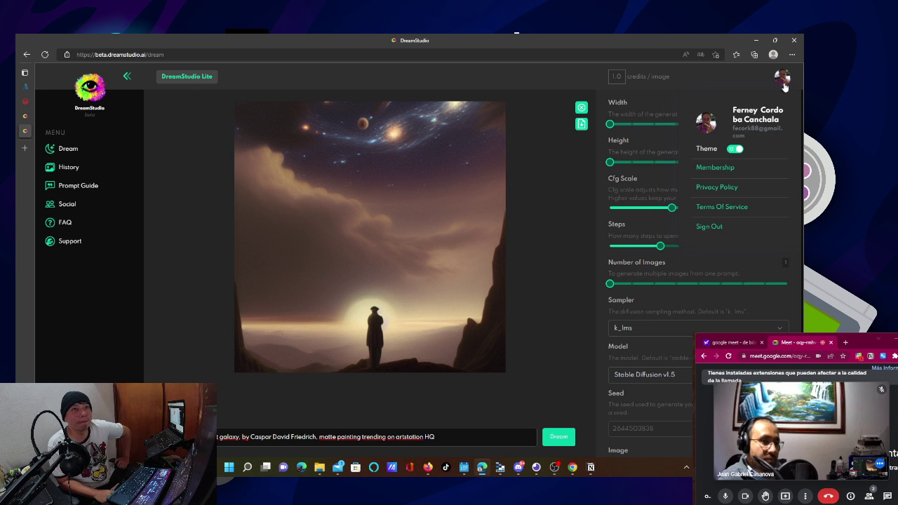
{"action": "right_click", "coordinate": [727, 169]}
{"action": "key", "text": "Escape"}
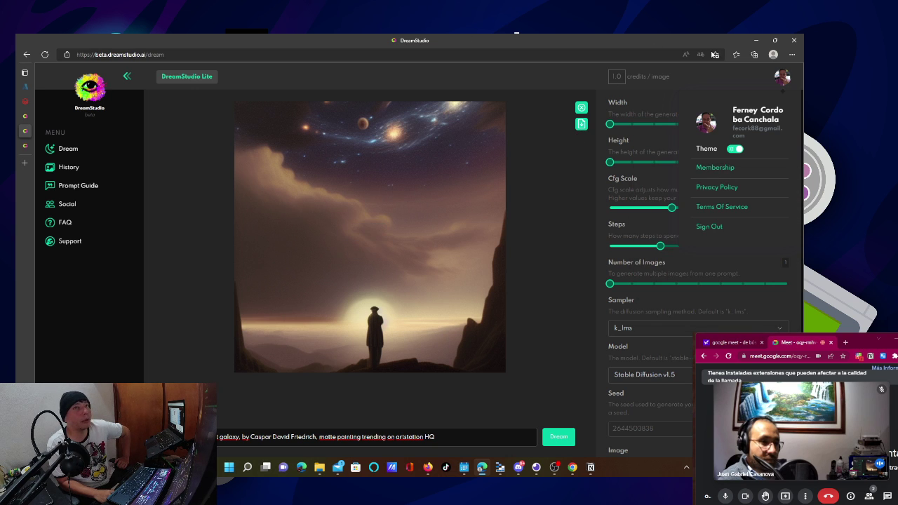
{"action": "left_click", "coordinate": [633, 83]}
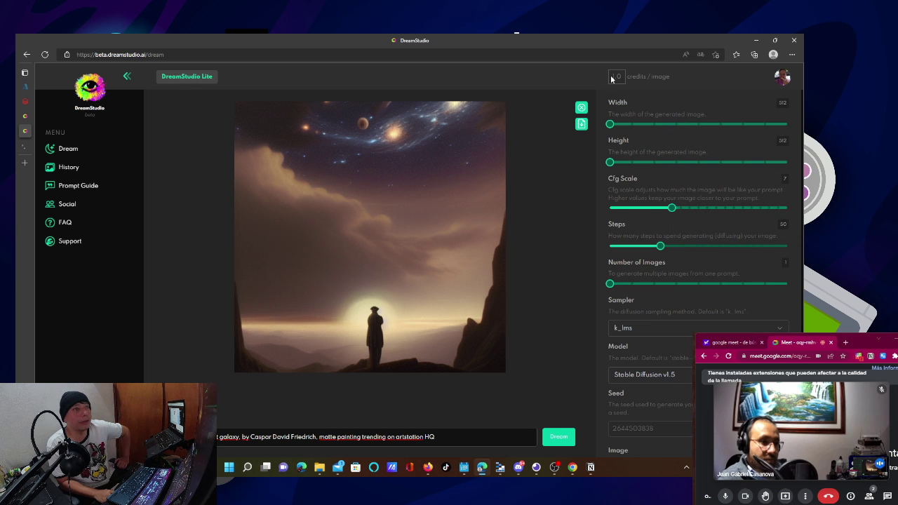
Check the credit cost per image and review the generation settings down to the seed and image options
{"action": "double_click", "coordinate": [616, 76]}
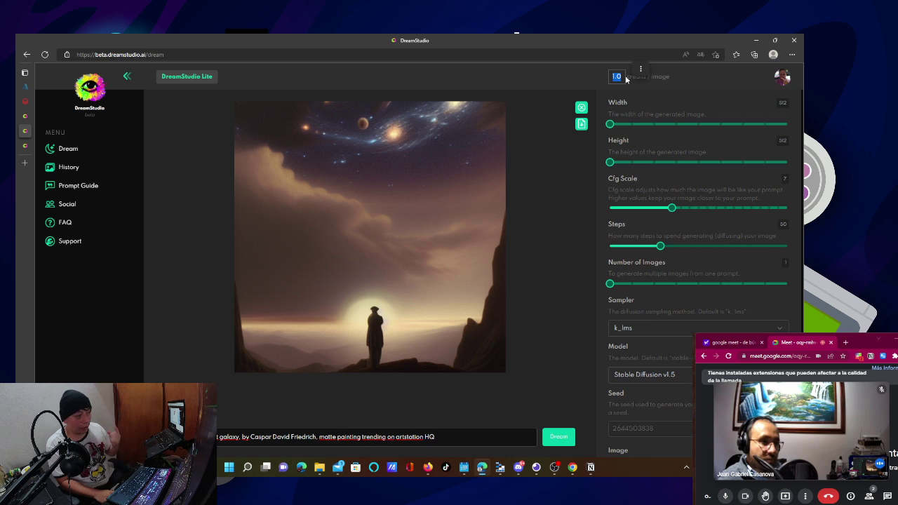
{"action": "mouse_move", "coordinate": [417, 233]}
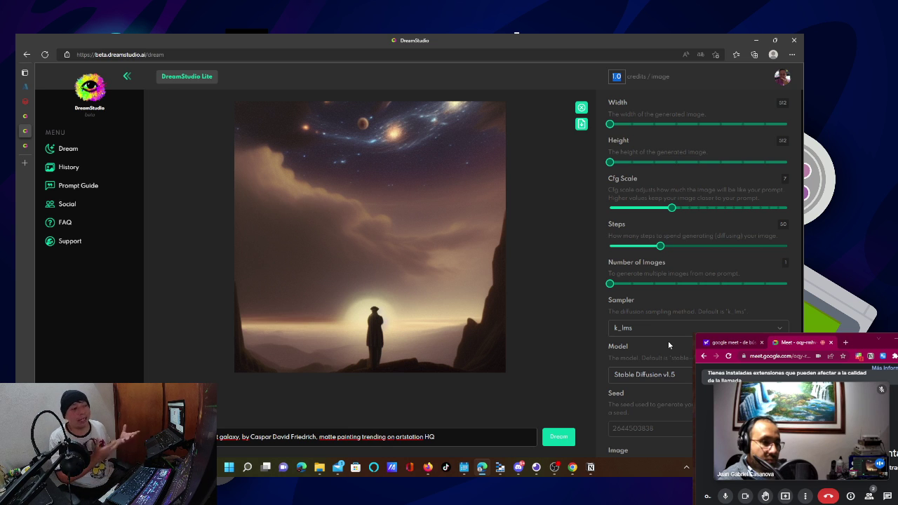
{"action": "scroll", "coordinate": [669, 340], "scroll_direction": "down", "scroll_amount": 2}
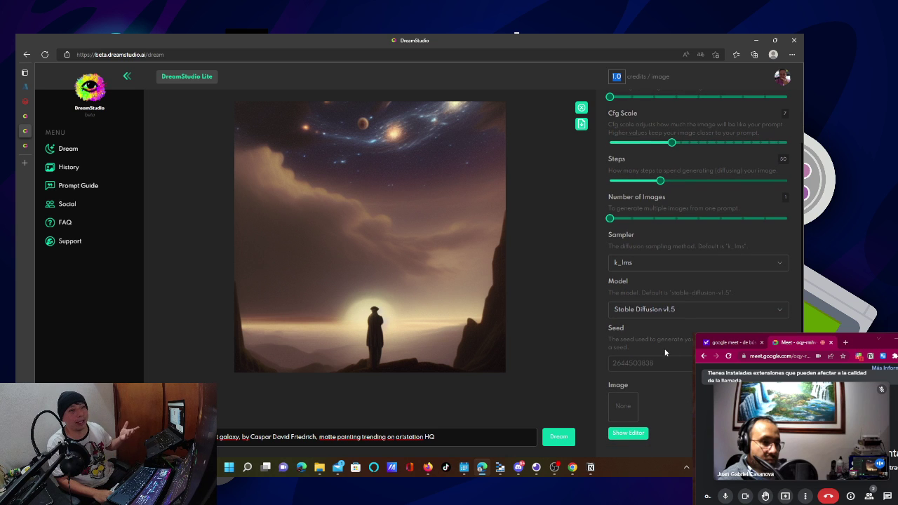
{"action": "scroll", "coordinate": [665, 353], "scroll_direction": "up", "scroll_amount": 2}
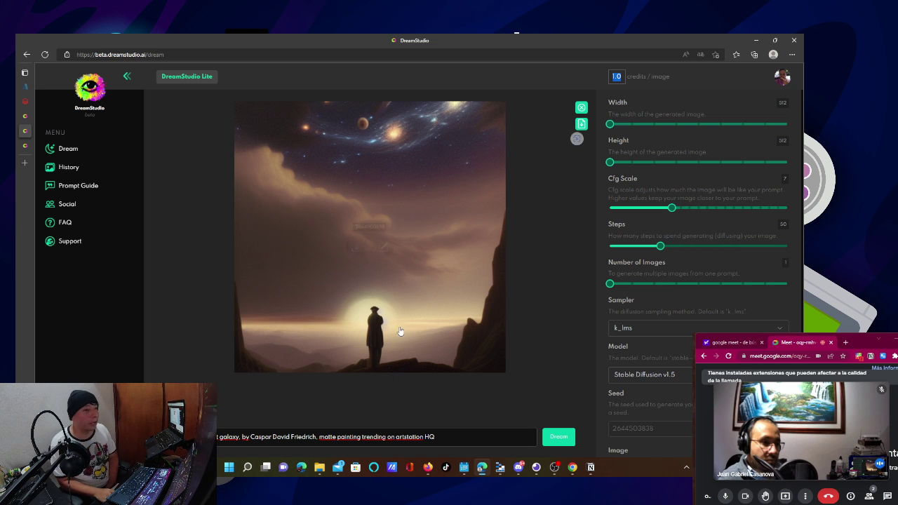
Replace the whole galaxy prompt with "James Bond"
{"action": "left_click", "coordinate": [408, 438]}
{"action": "key", "text": "ctrl+a"}
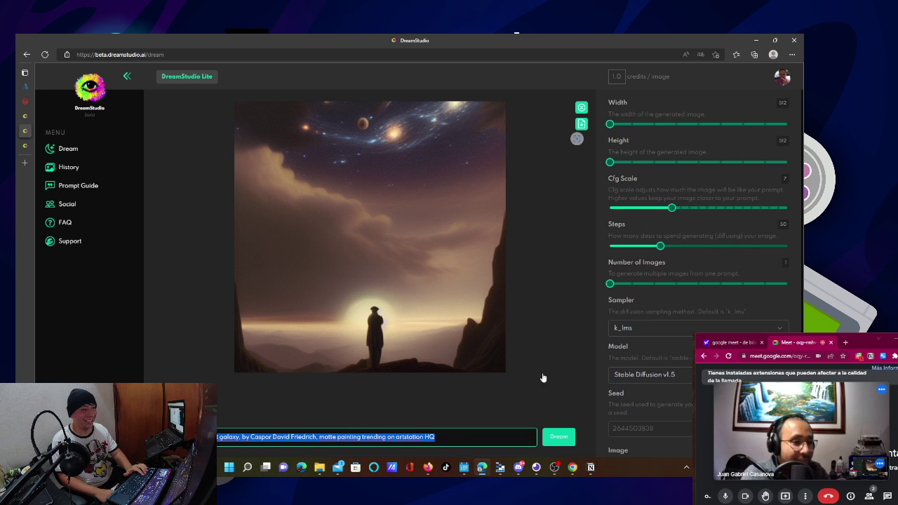
{"action": "left_click", "coordinate": [449, 442]}
{"action": "key", "text": "ctrl+a"}
{"action": "key", "text": "BackSpace"}
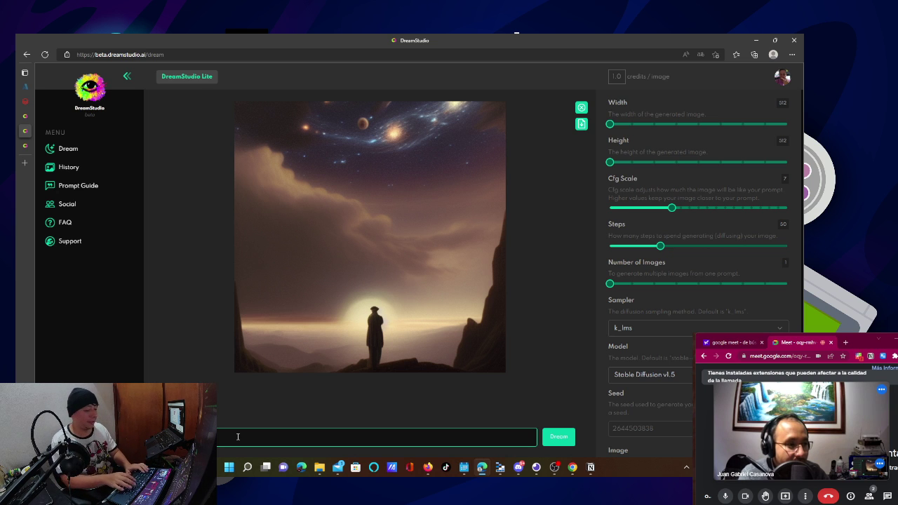
{"action": "type", "text": "James Bond"}
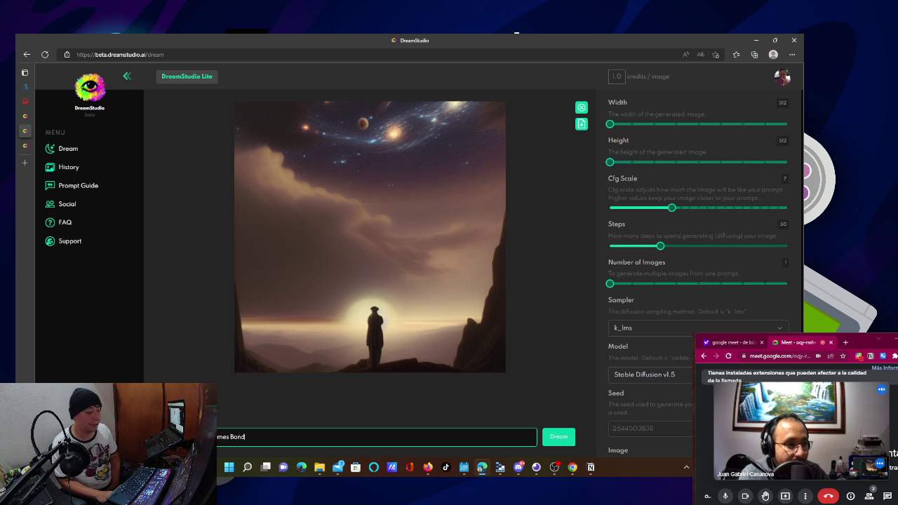
{"action": "key", "text": "alt+Tab"}
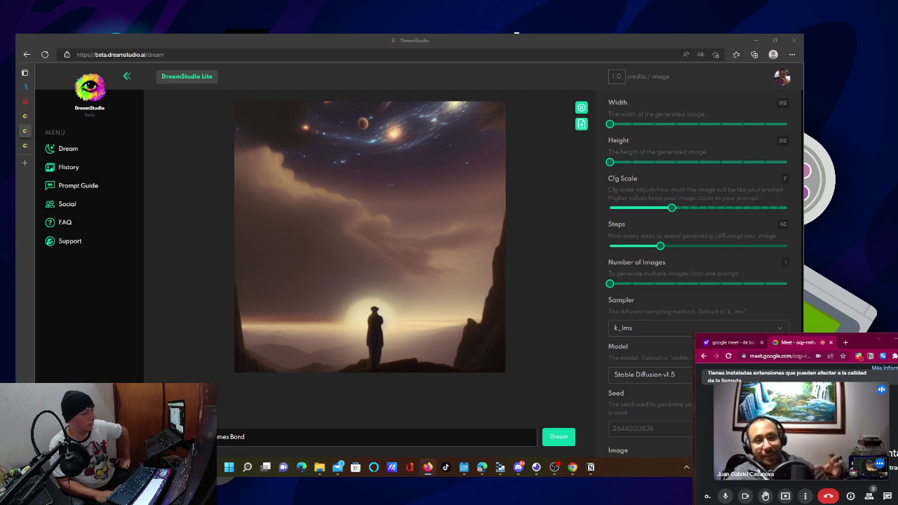
{"action": "left_click", "coordinate": [256, 436]}
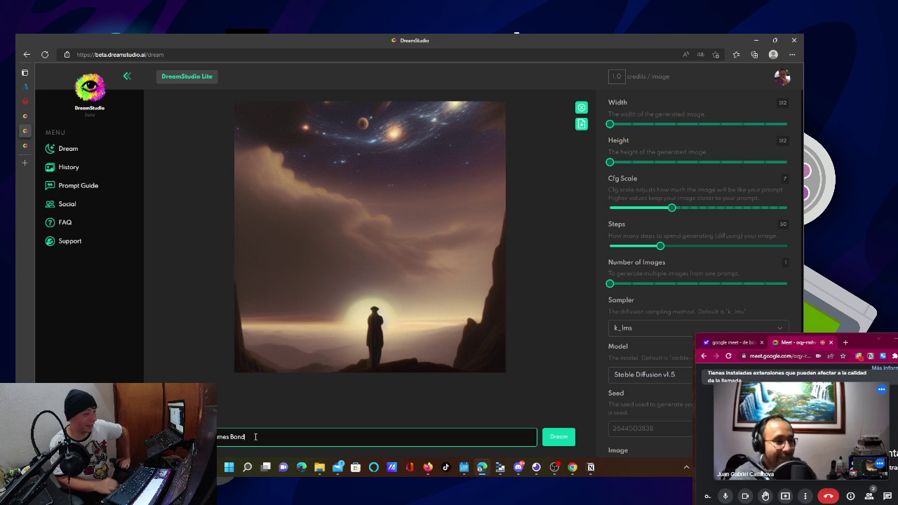
{"action": "key", "text": "alt+Tab"}
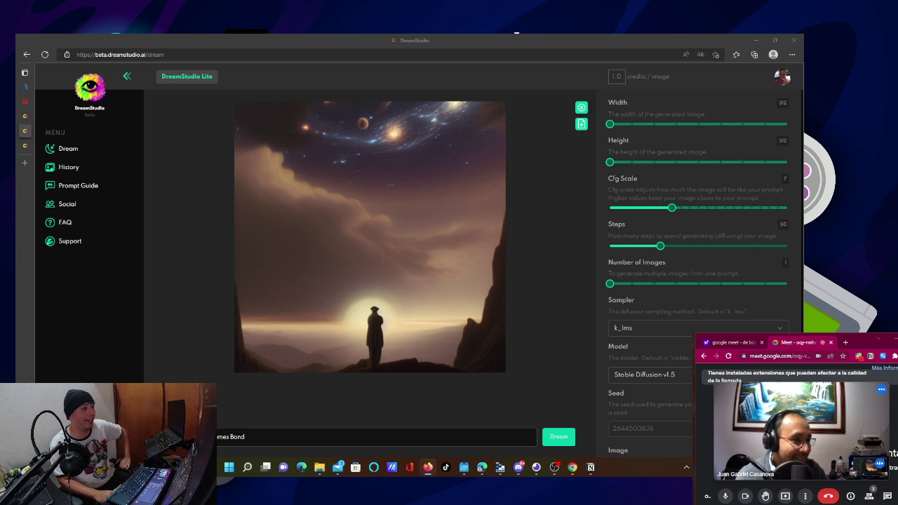
Replace the prompt text with "Mini Me, Dr Evil", separating the two characters with a comma
{"action": "double_click", "coordinate": [238, 437]}
{"action": "key", "text": "BackSpace"}
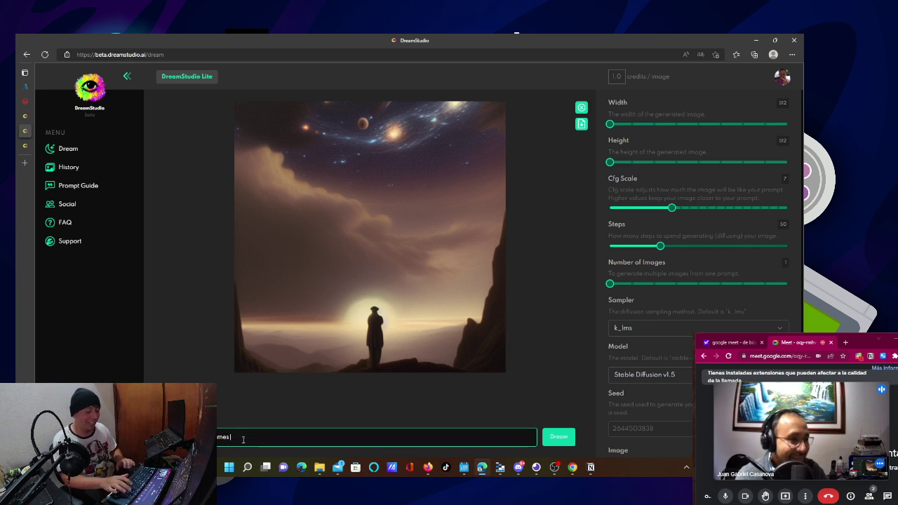
{"action": "key", "text": "ctrl+a"}
{"action": "key", "text": "BackSpace"}
{"action": "type", "text": "ni Me"}
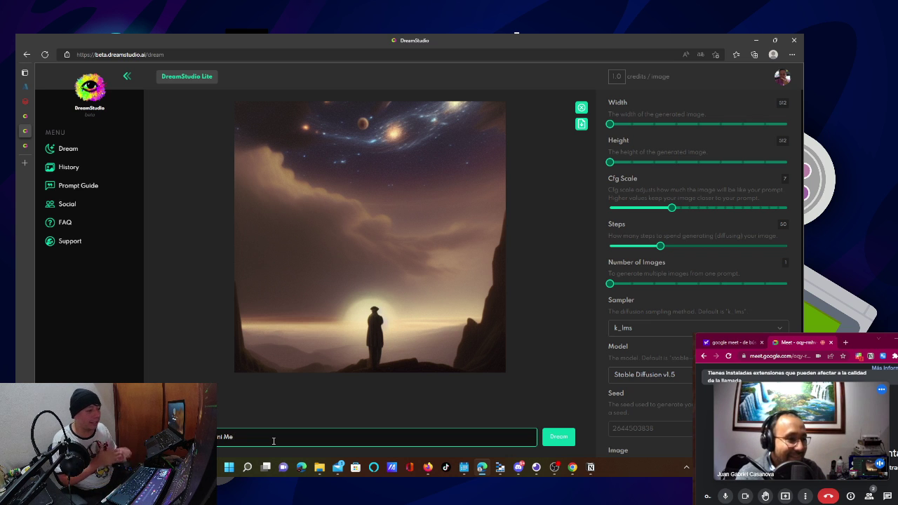
{"action": "type", "text": "Dr Evil"}
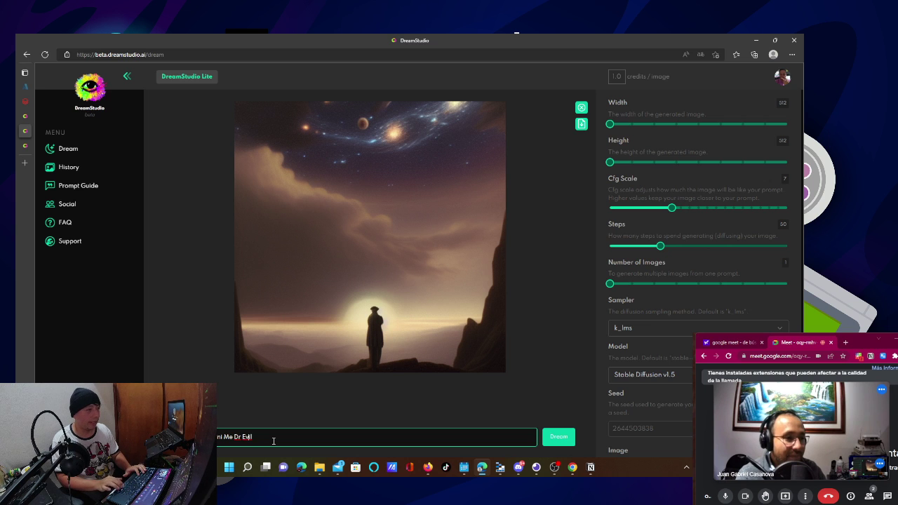
{"action": "key", "text": "ctrl+Left"}
{"action": "key", "text": "ctrl+Left"}
{"action": "key", "text": "Left"}
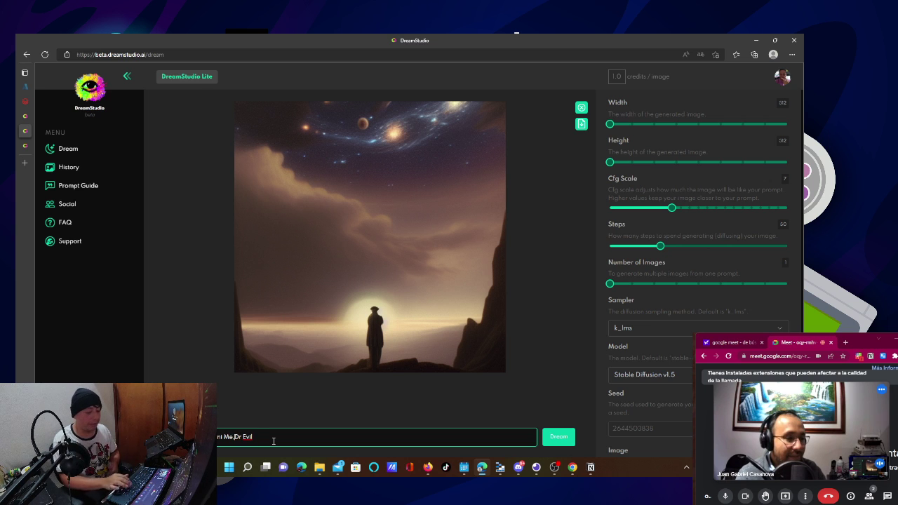
{"action": "type", "text": ","}
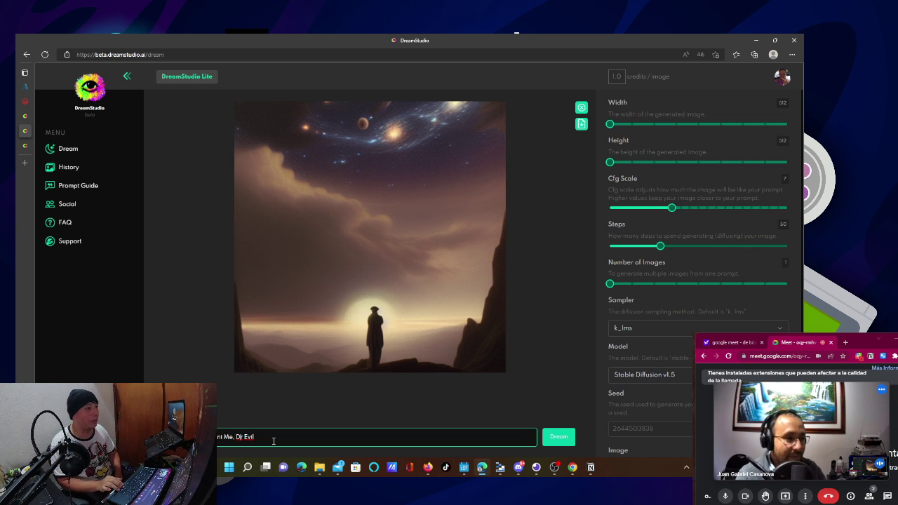
{"action": "key", "text": "Right"}
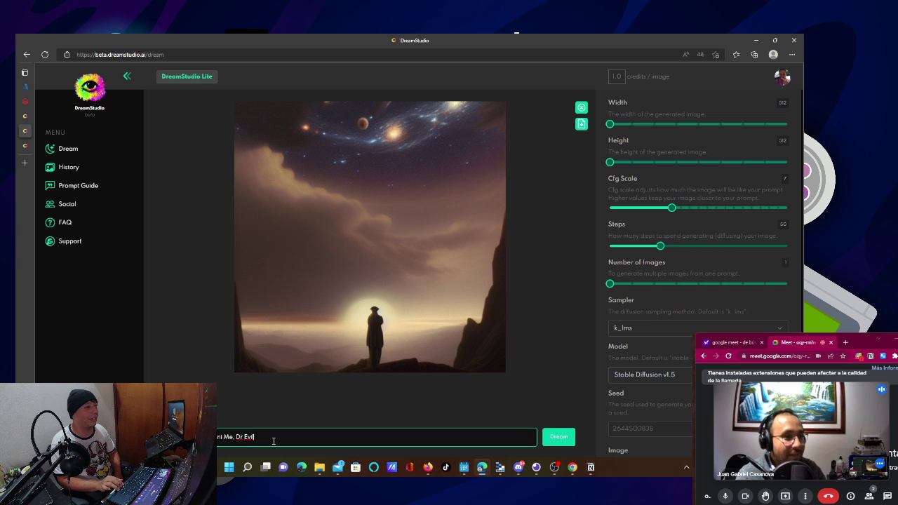
Append "and James Bond" after "Mini Me, Dr Evil" in the prompt and generate the image
{"action": "type", "text": "and"}
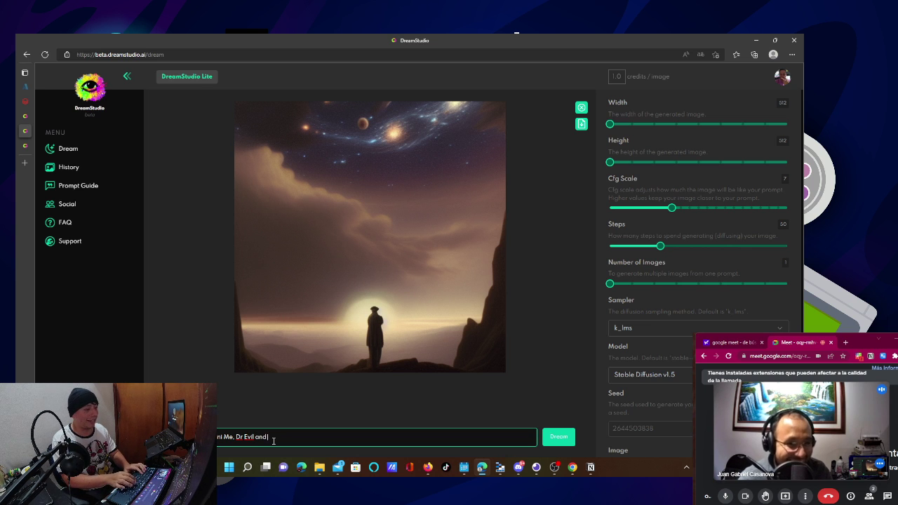
{"action": "type", "text": " James"}
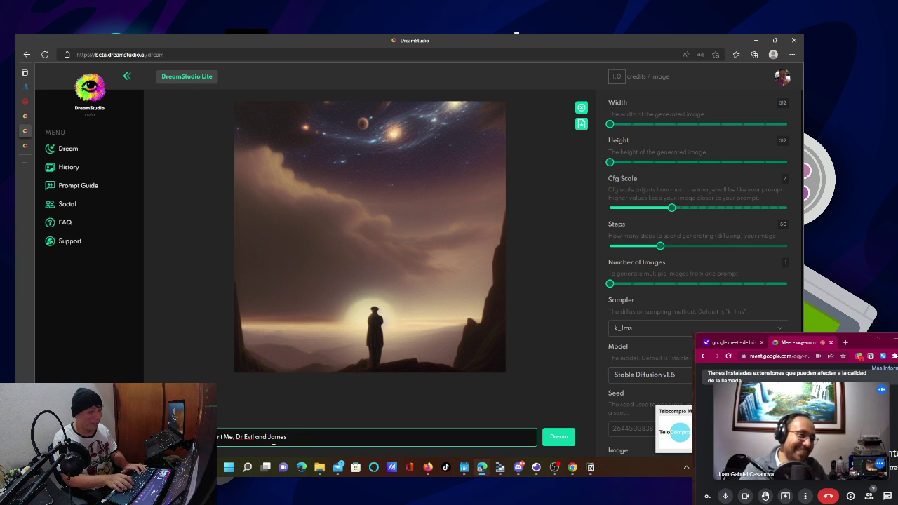
{"action": "type", "text": " Bond"}
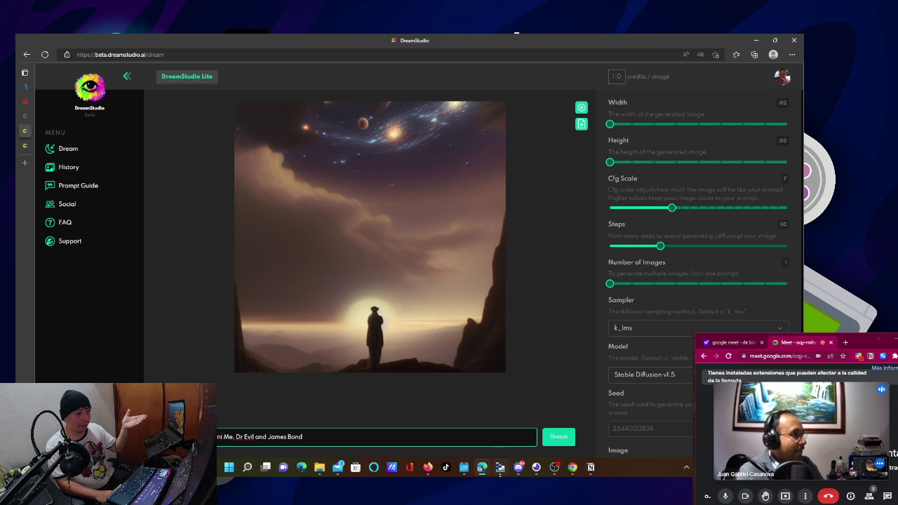
{"action": "key", "text": "alt+Tab"}
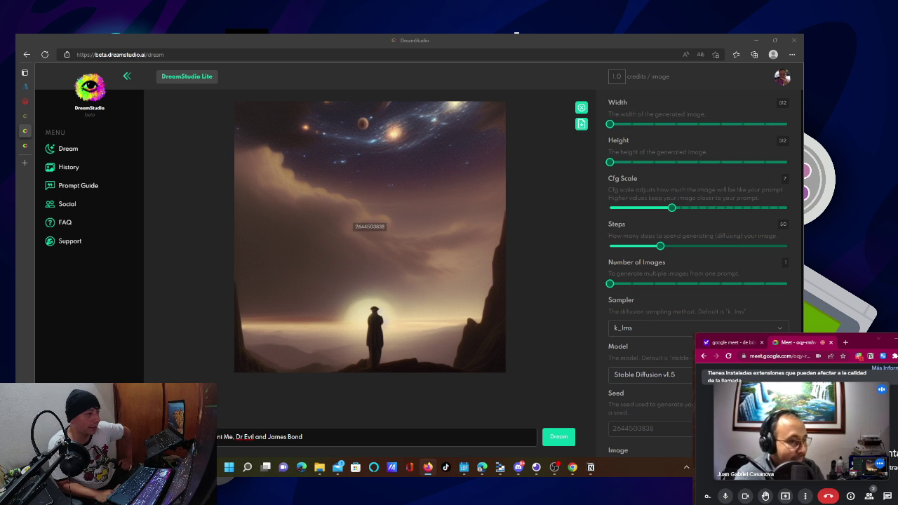
{"action": "left_click", "coordinate": [566, 436]}
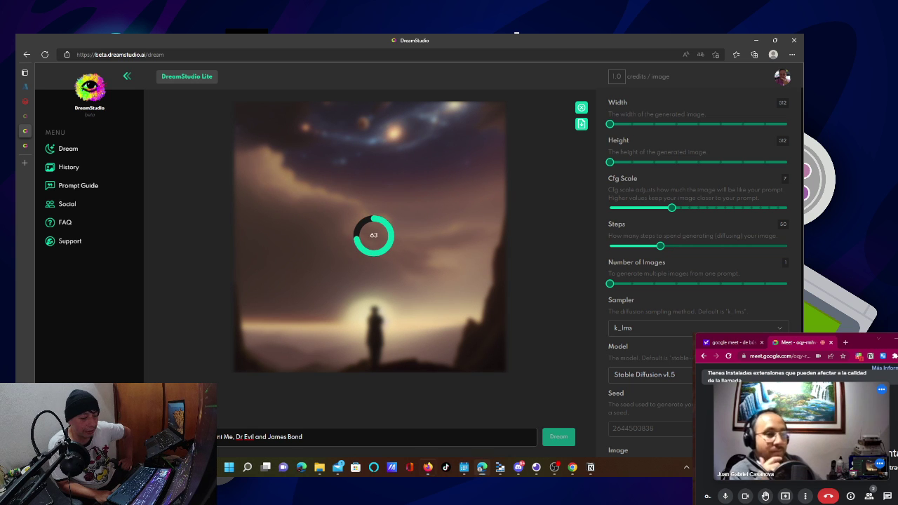
{"action": "key", "text": "alt+Tab"}
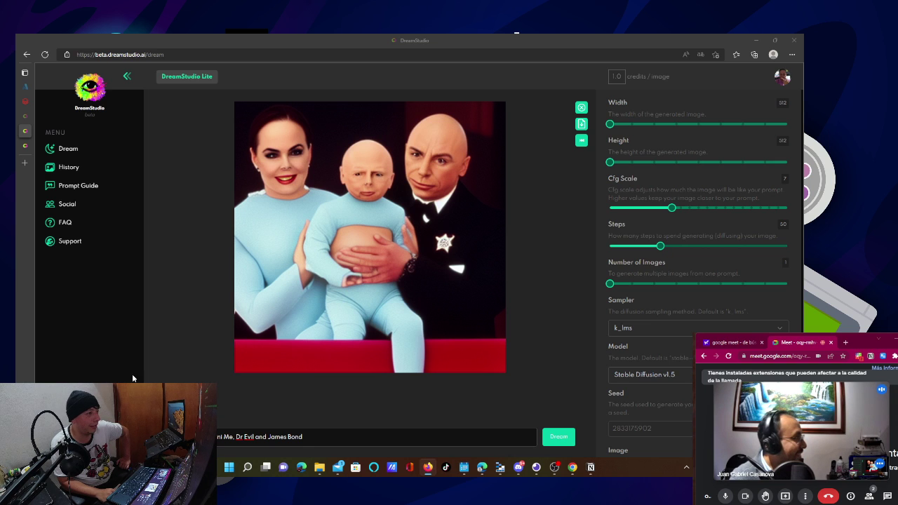
Correct the prompt to read "Reina Isabel II with Mini Me, Dr Evil and James Bond" and generate a new image
{"action": "left_click", "coordinate": [377, 437]}
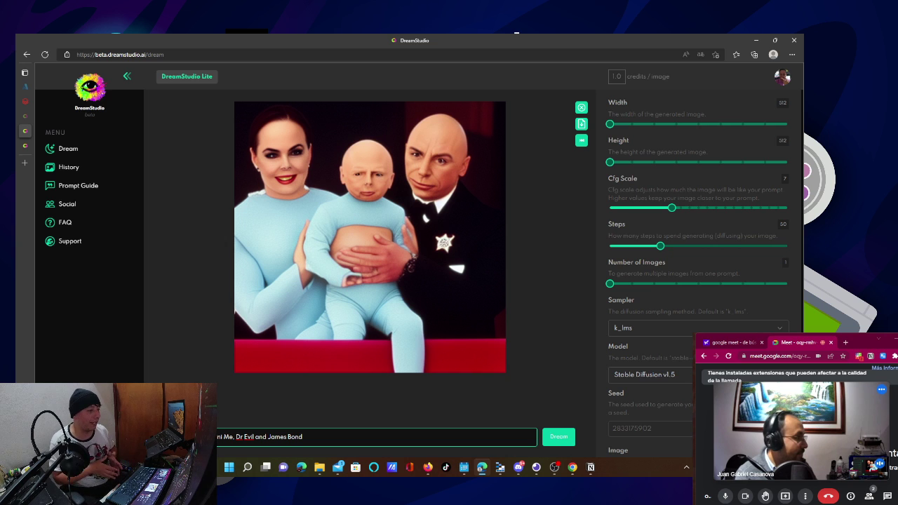
{"action": "key", "text": "Left"}
{"action": "key", "text": "Left"}
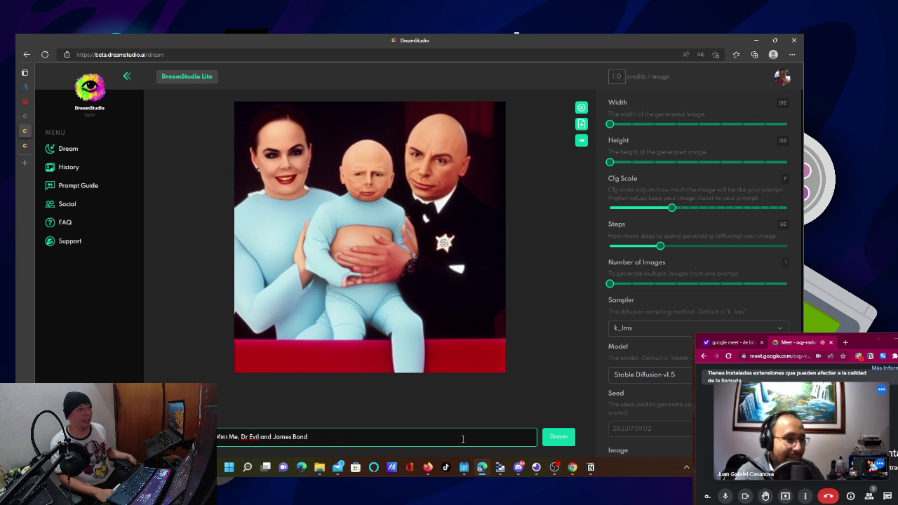
{"action": "left_click", "coordinate": [553, 440]}
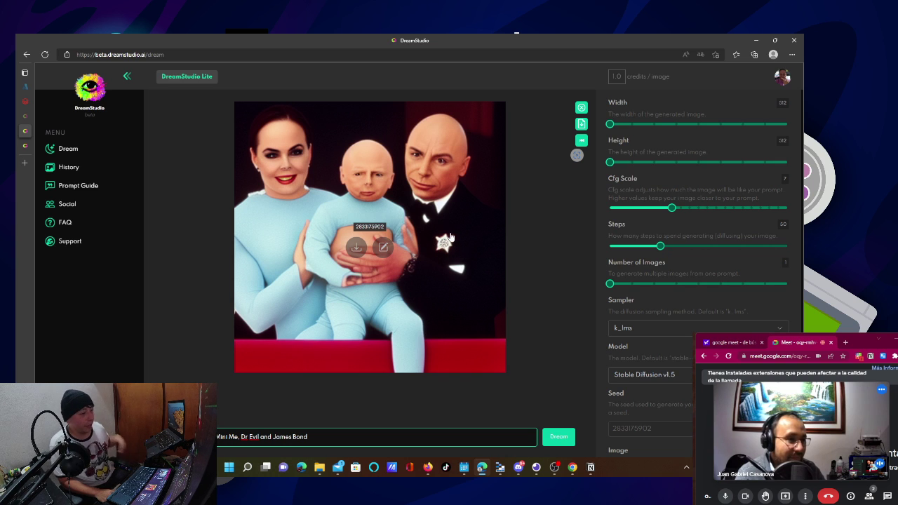
{"action": "left_click", "coordinate": [559, 443]}
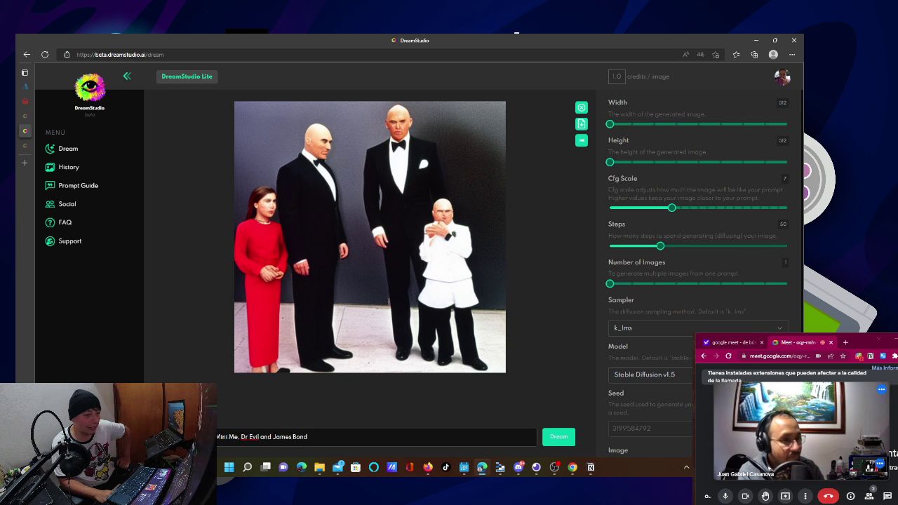
{"action": "left_click", "coordinate": [554, 467]}
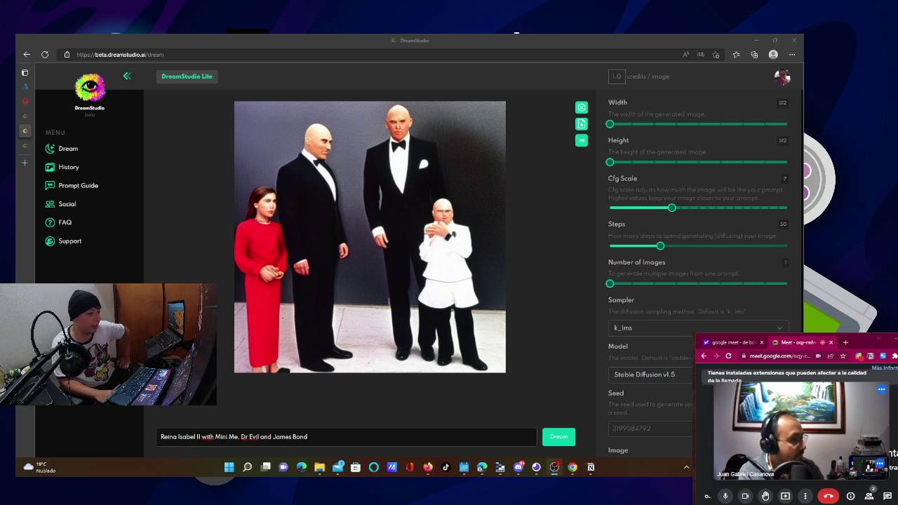
Change the prompt to "Queen Isabel II from England with Mini Me, Dr Evil and James Bond" and generate the image
{"action": "triple_click", "coordinate": [359, 437]}
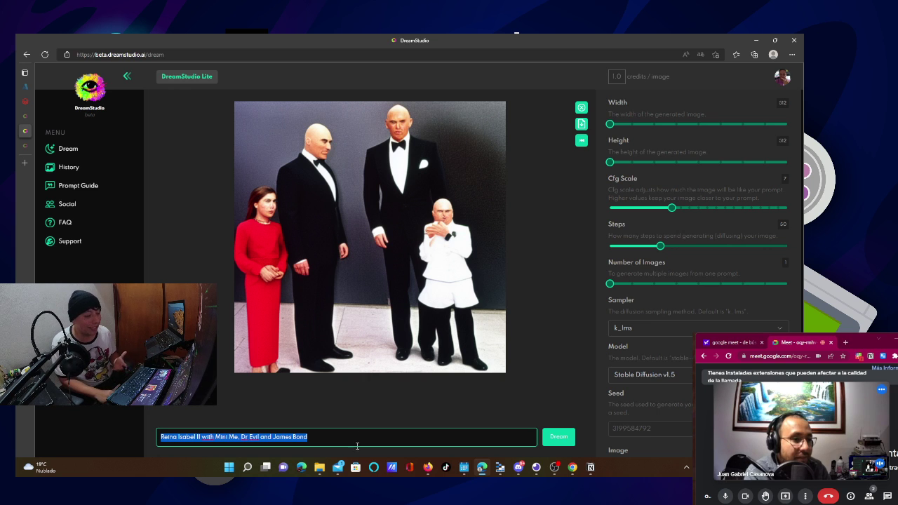
{"action": "key", "text": "alt+Tab"}
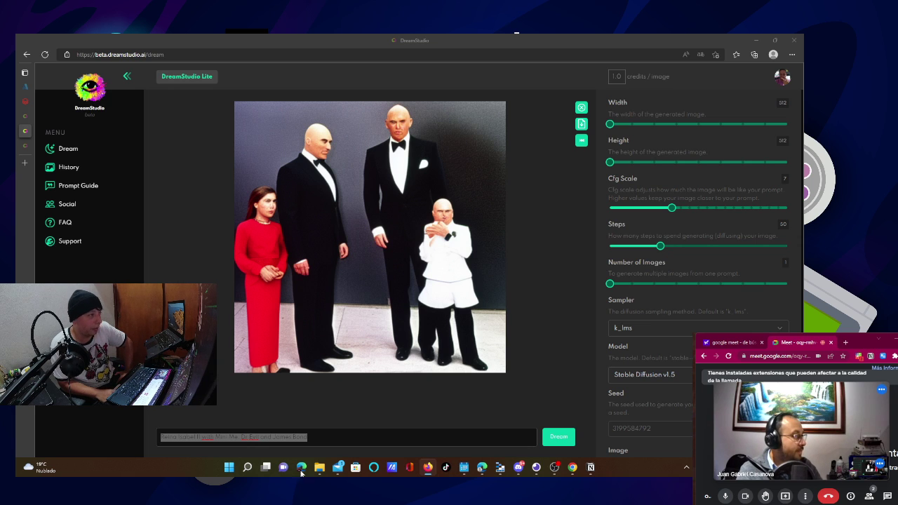
{"action": "left_click", "coordinate": [200, 437]}
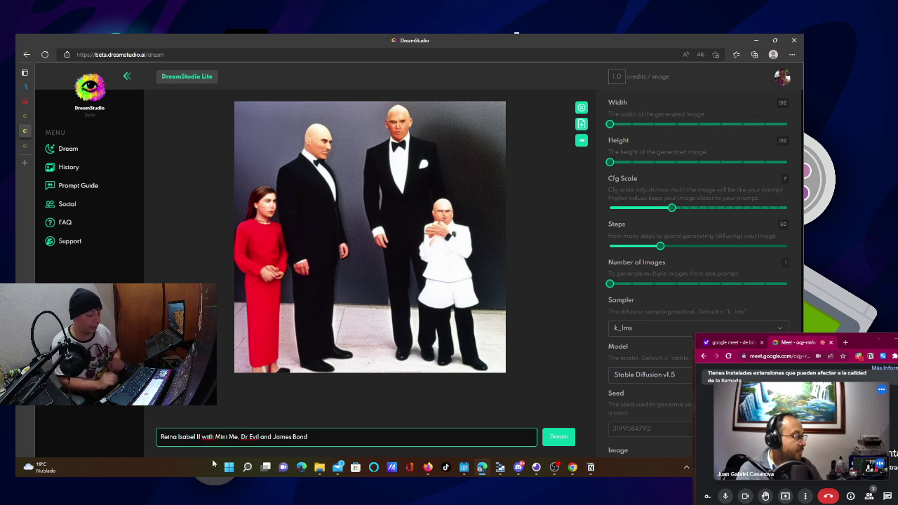
{"action": "type", "text": "("}
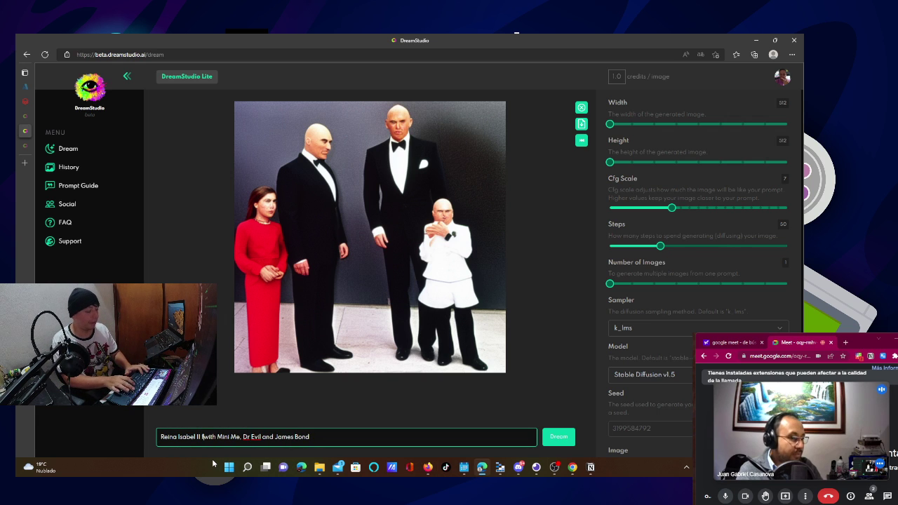
{"action": "type", "text": "rom"}
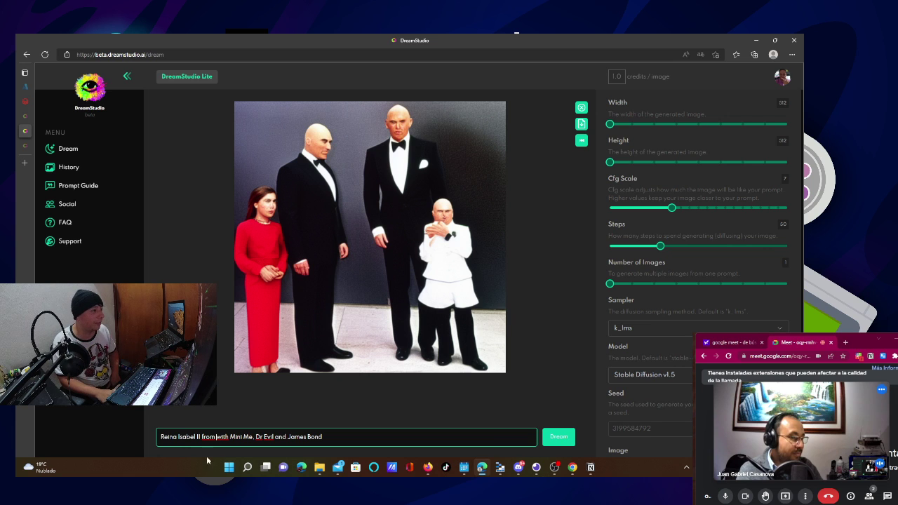
{"action": "double_click", "coordinate": [170, 435]}
{"action": "type", "text": "Qu"}
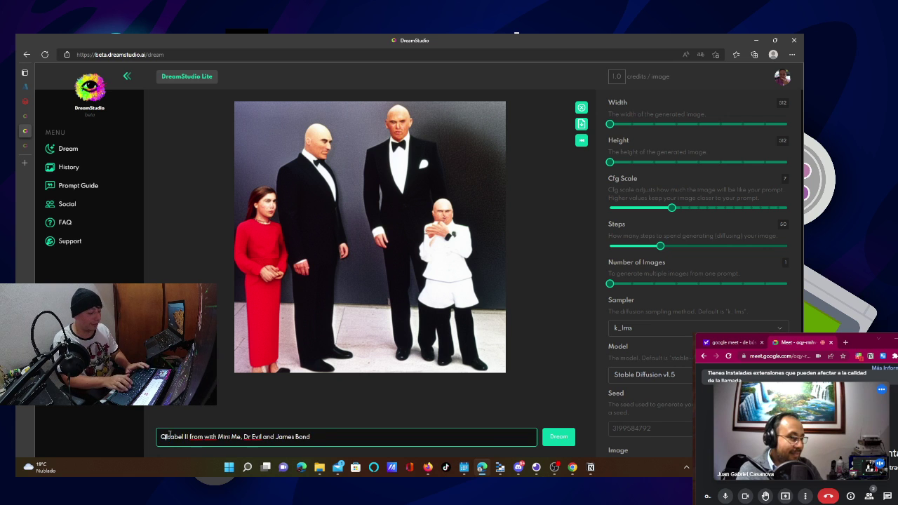
{"action": "type", "text": "een"}
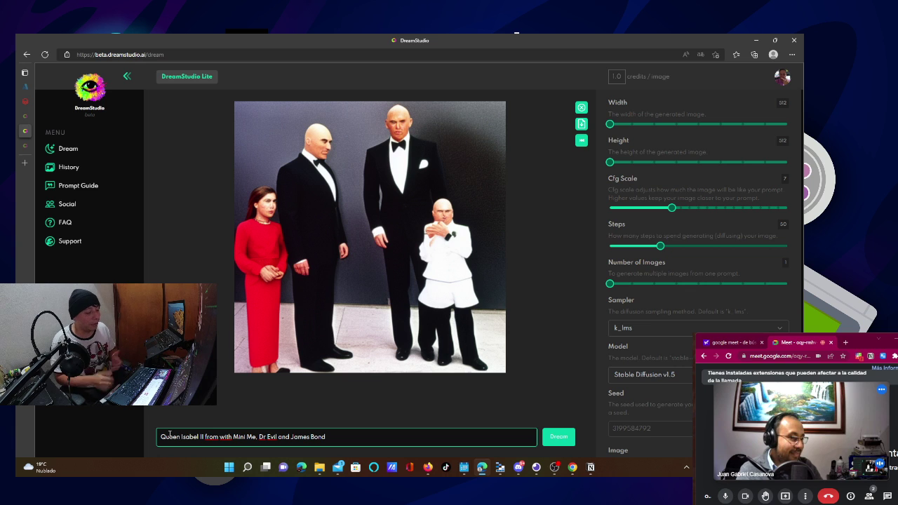
{"action": "left_click", "coordinate": [222, 437]}
{"action": "type", "text": "Eni"}
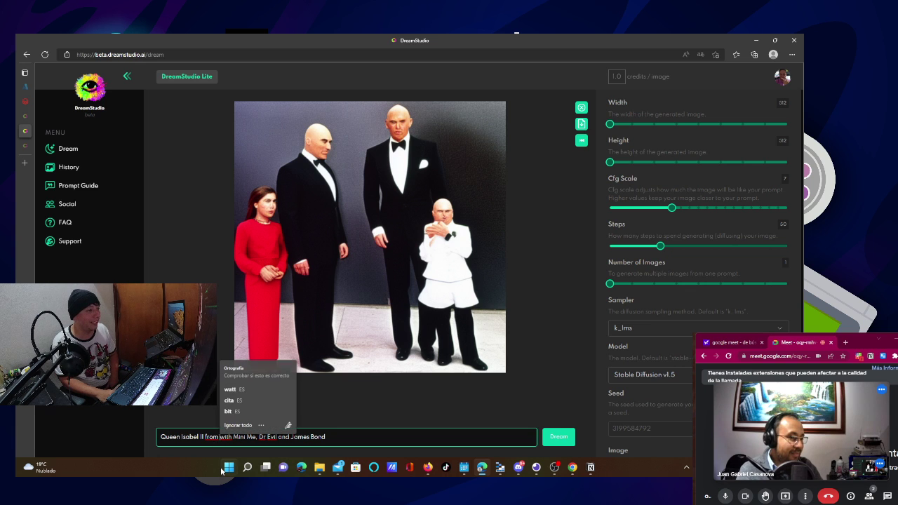
{"action": "type", "text": "gland"}
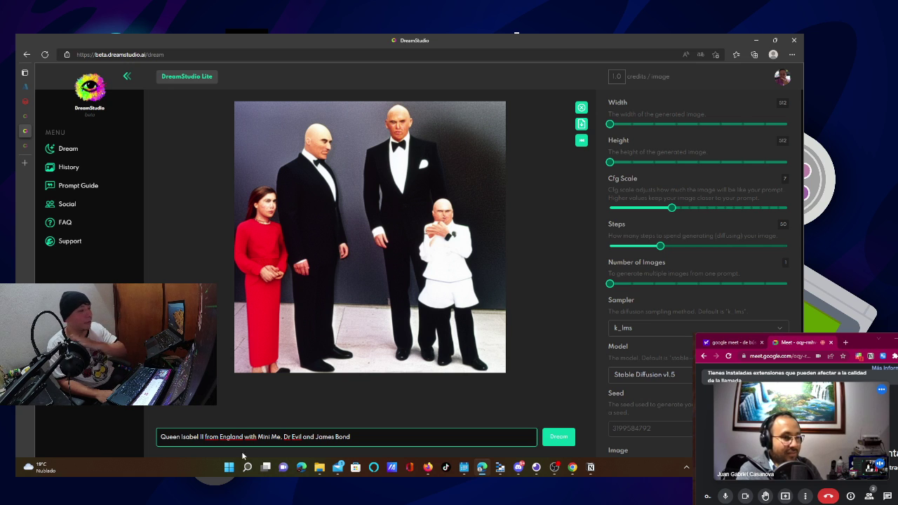
{"action": "left_click", "coordinate": [559, 437]}
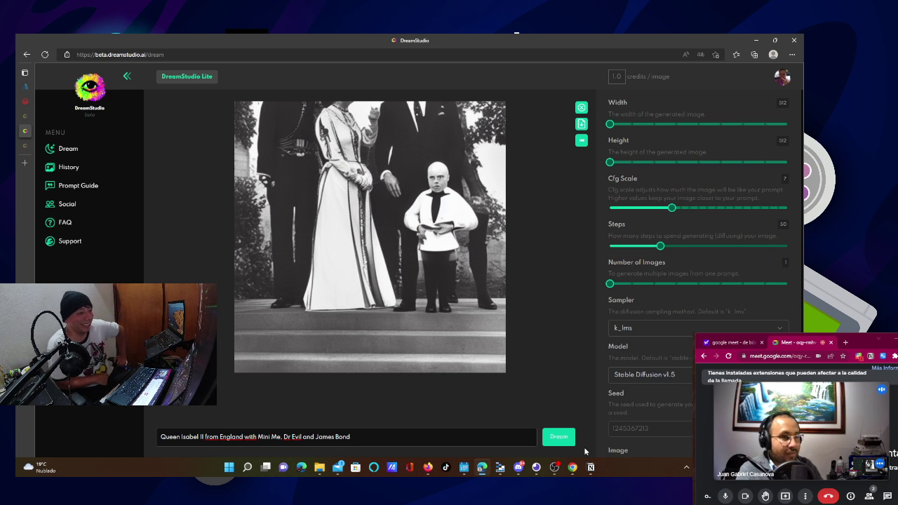
{"action": "mouse_move", "coordinate": [346, 247]}
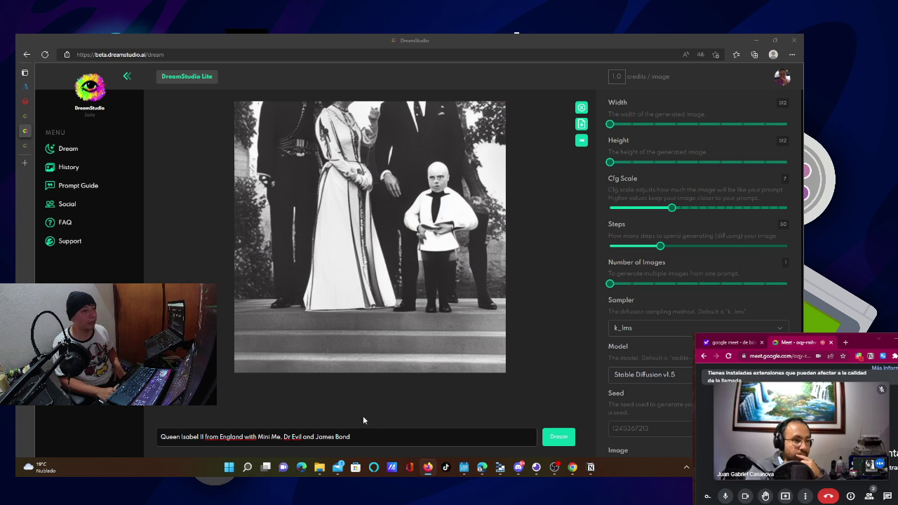
Append the style keyword "Realistic" to the end of the prompt, separated by a comma
{"action": "left_click", "coordinate": [375, 434]}
{"action": "type", "text": "."}
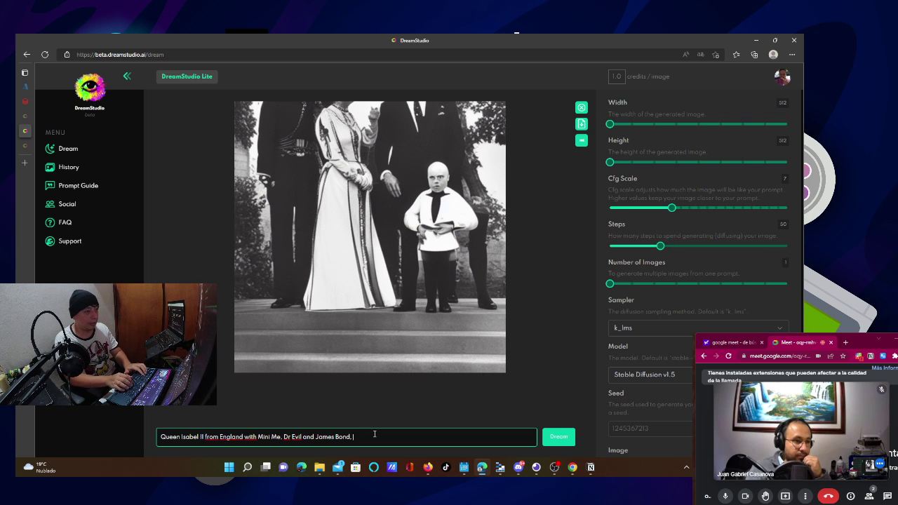
{"action": "type", "text": " Realistic"}
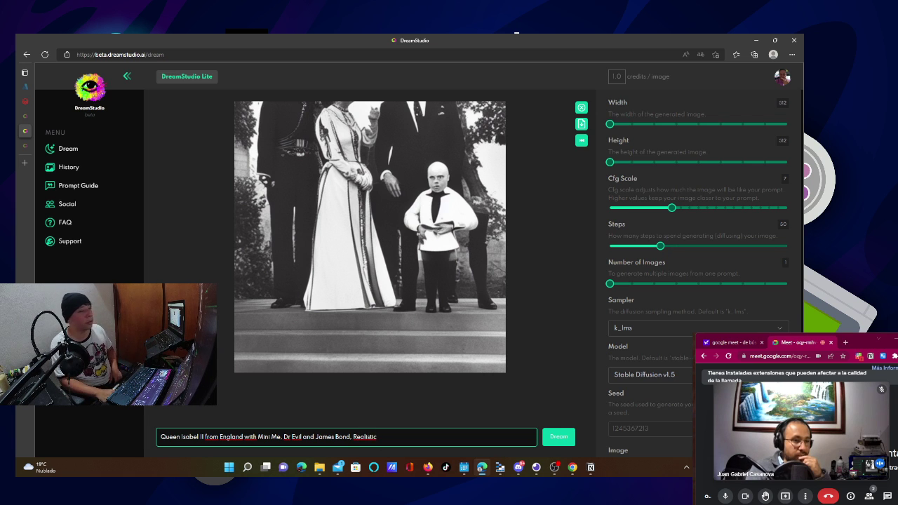
{"action": "left_click", "coordinate": [553, 436]}
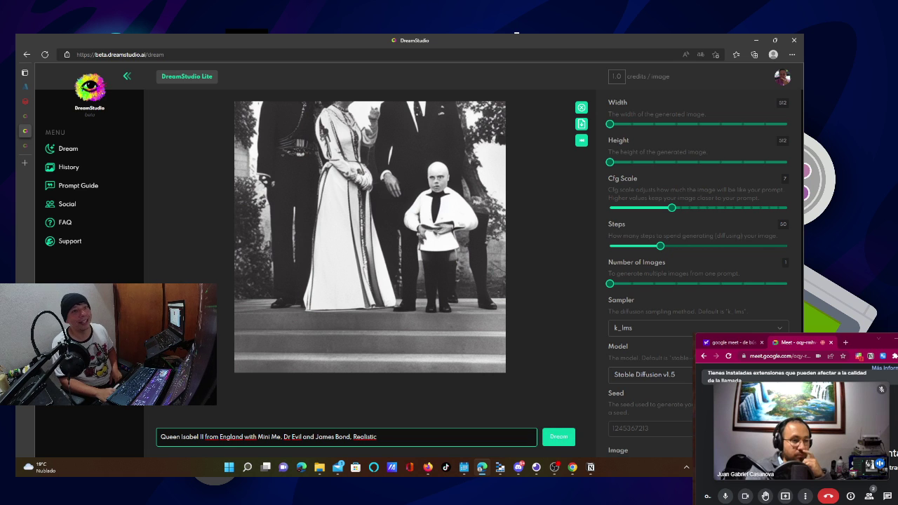
Raise the generation steps to 70 and generate the image from the realistic prompt
{"action": "mouse_move", "coordinate": [611, 282]}
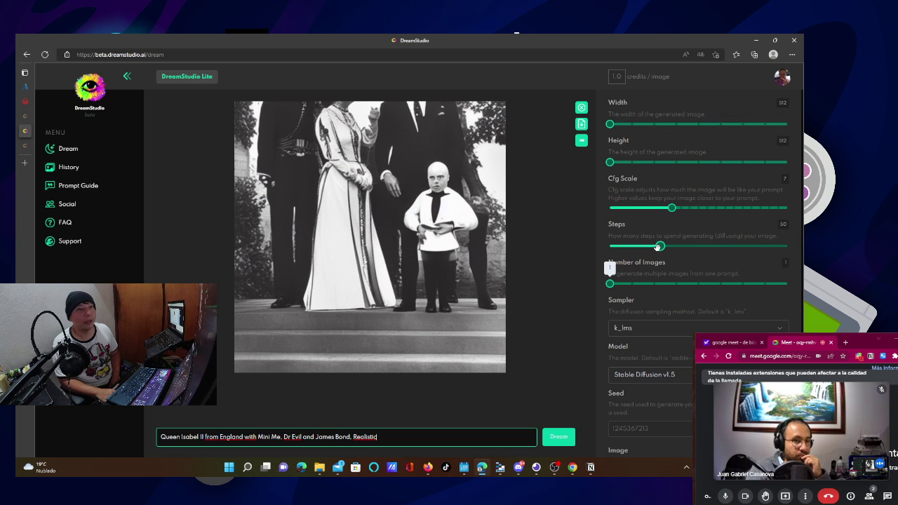
{"action": "mouse_move", "coordinate": [660, 246]}
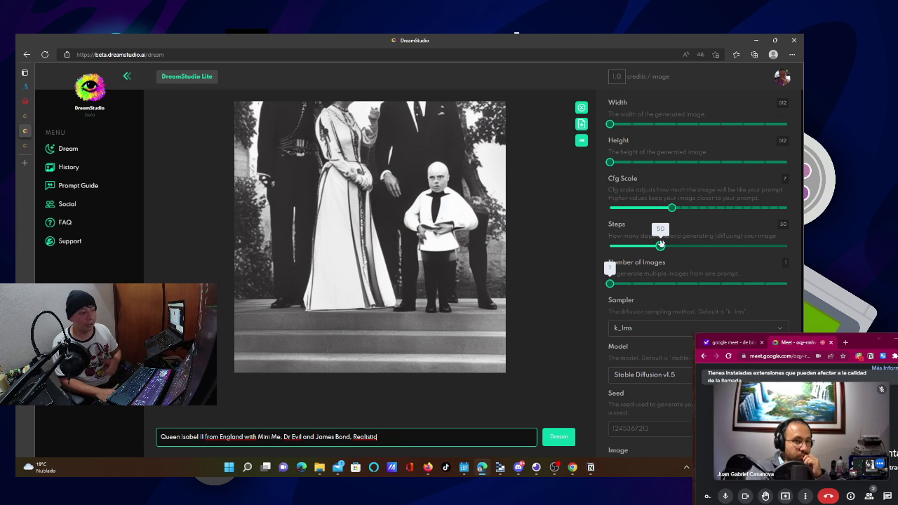
{"action": "left_click_drag", "start_coordinate": [661, 243], "coordinate": [686, 248]}
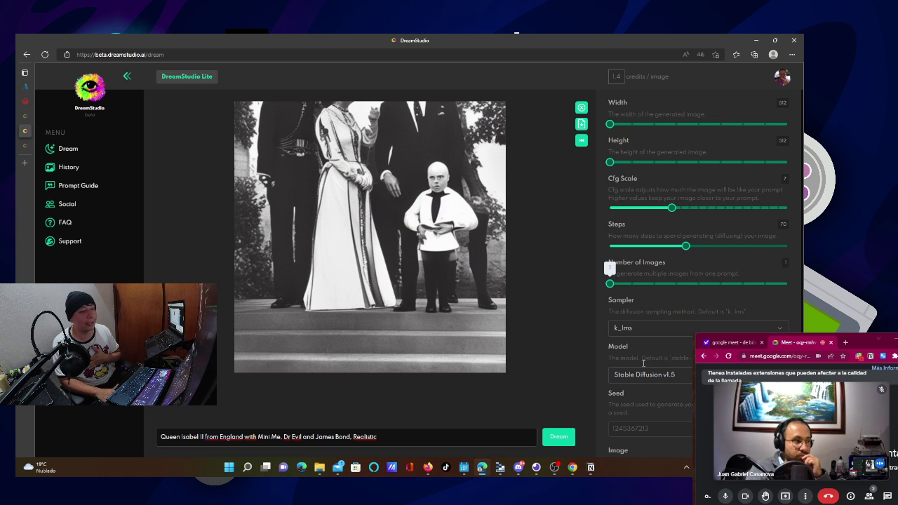
{"action": "left_click", "coordinate": [551, 439]}
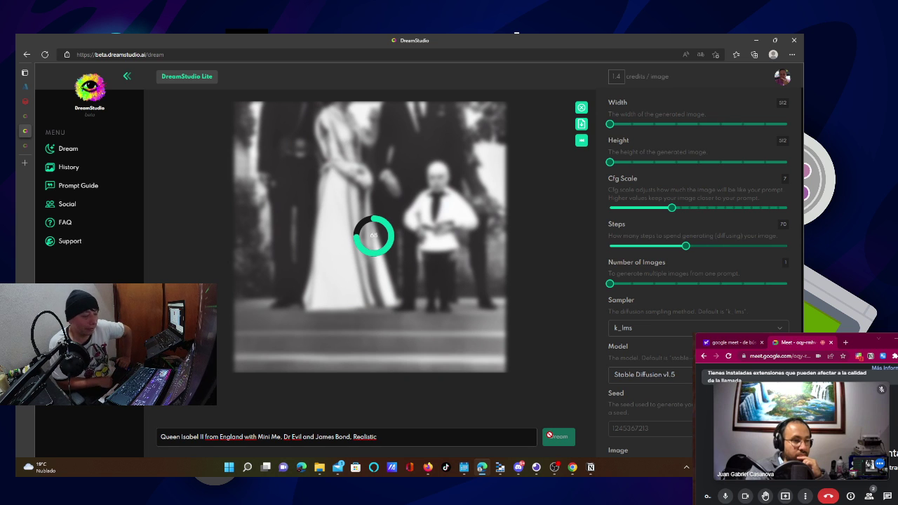
Increase the generation steps to 90 and generate another image from the same prompt
{"action": "scroll", "coordinate": [663, 354], "scroll_direction": "down", "scroll_amount": 1}
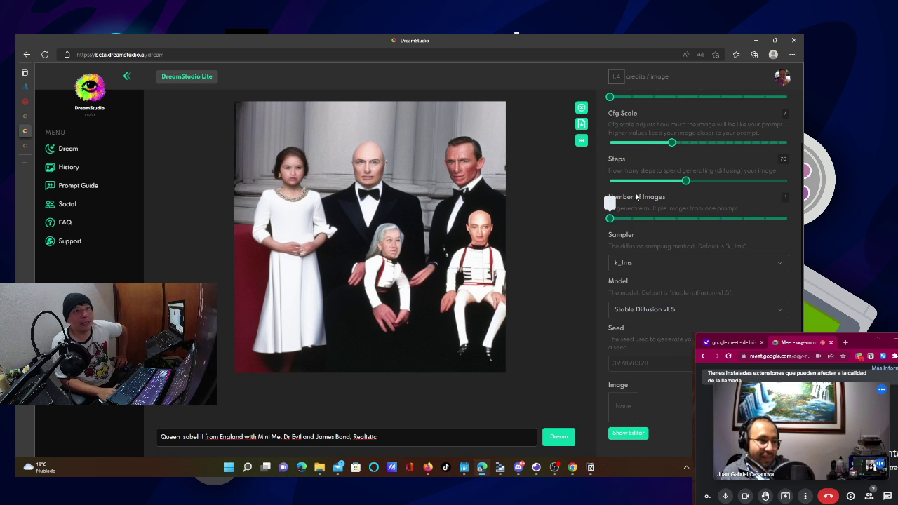
{"action": "left_click_drag", "start_coordinate": [686, 181], "coordinate": [715, 183]}
{"action": "left_click", "coordinate": [555, 437]}
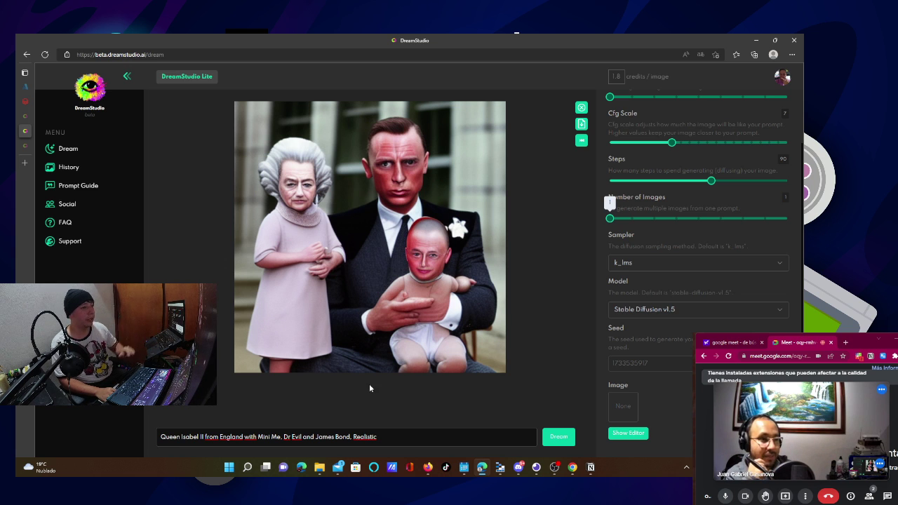
Replace the keyword "Realistic" with "Van Gogh" in the prompt and set the generation steps to 50
{"action": "right_click", "coordinate": [370, 437]}
{"action": "key", "text": "Escape"}
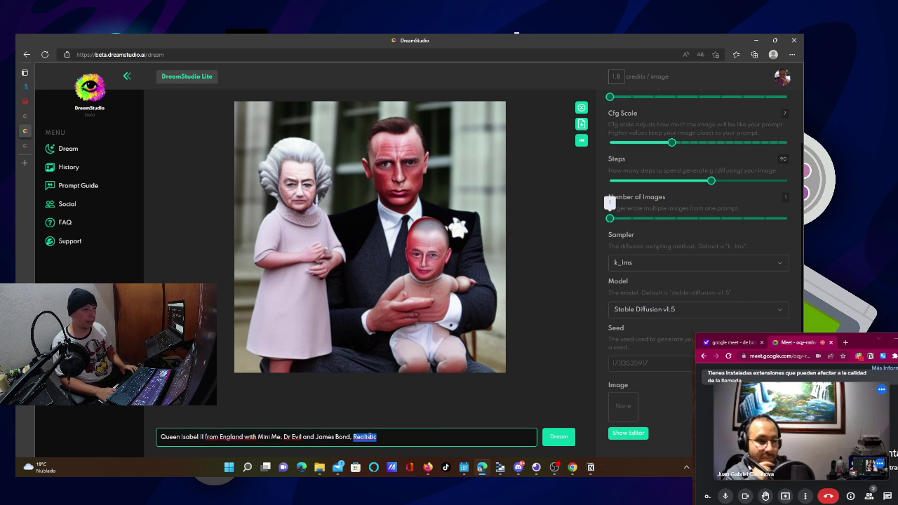
{"action": "key", "text": "BackSpace"}
{"action": "type", "text": "Va"}
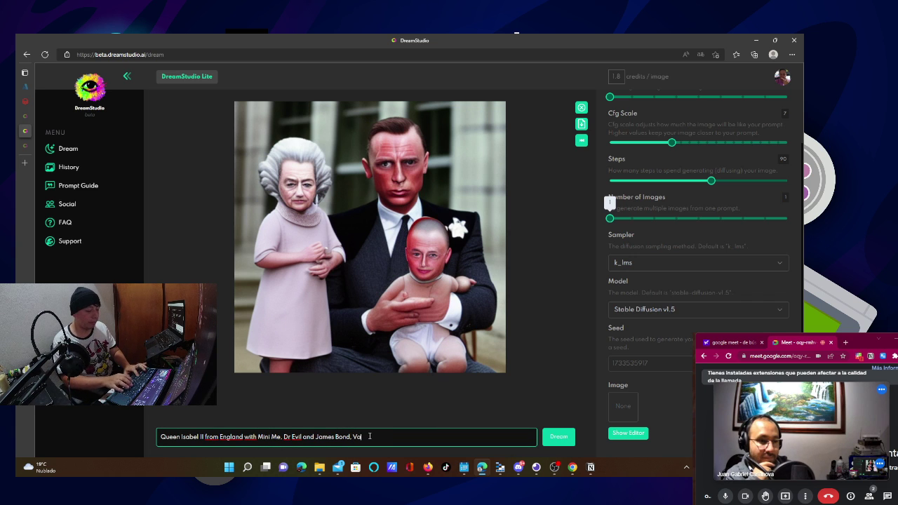
{"action": "type", "text": "n Gogh"}
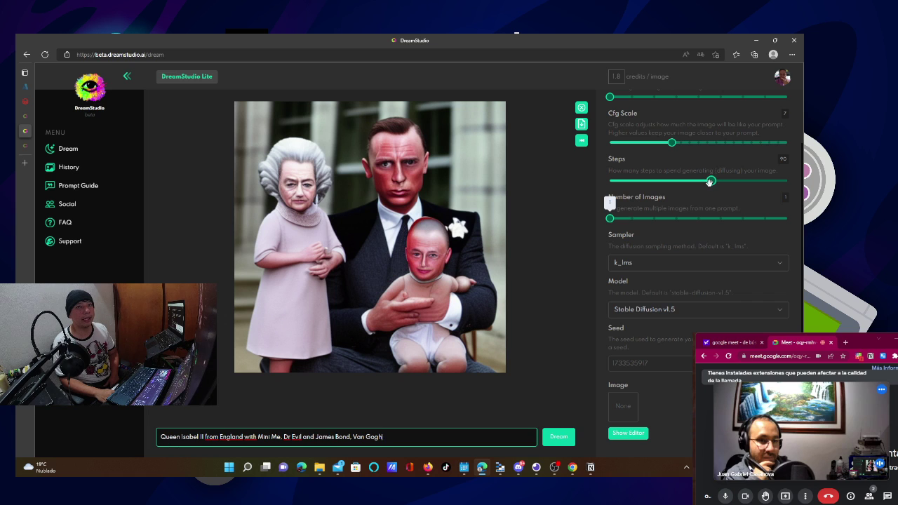
{"action": "left_click_drag", "start_coordinate": [707, 180], "coordinate": [660, 181]}
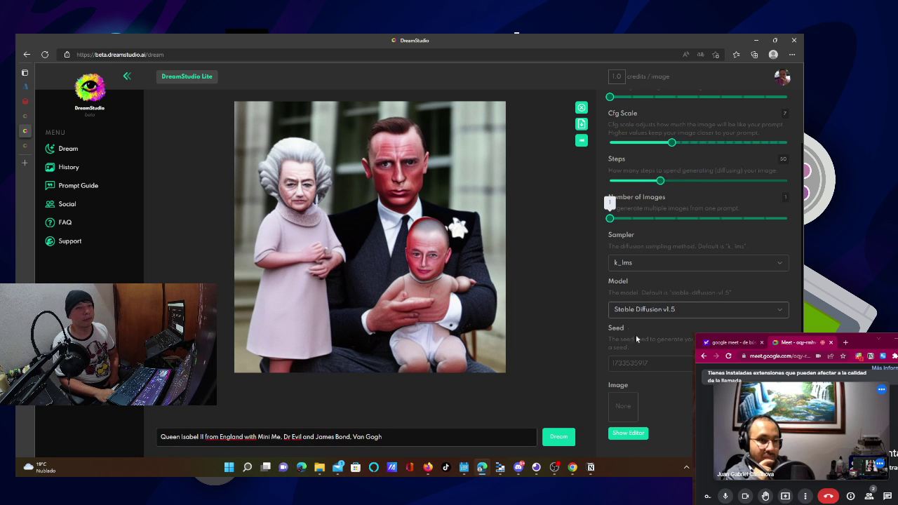
Set the number of images to 2 and generate images from the Van Gogh prompt
{"action": "scroll", "coordinate": [658, 374], "scroll_direction": "up", "scroll_amount": 2}
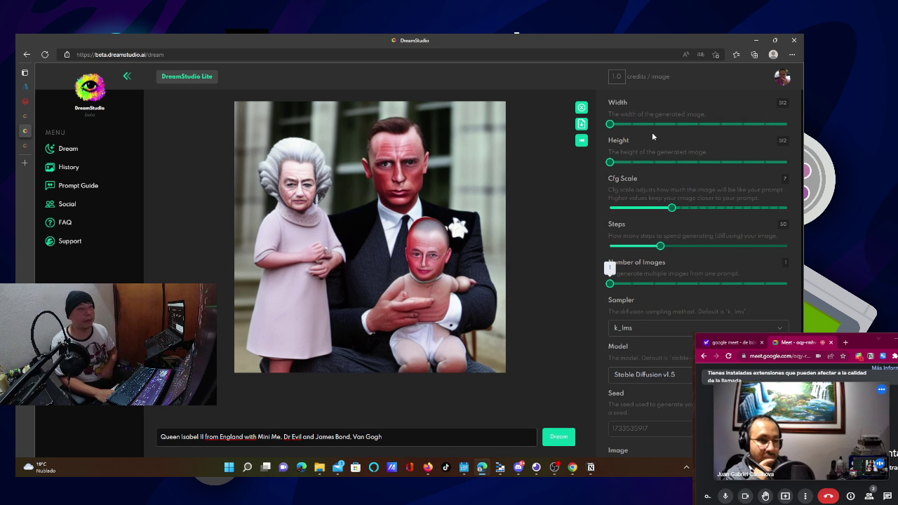
{"action": "scroll", "coordinate": [622, 191], "scroll_direction": "down", "scroll_amount": 2}
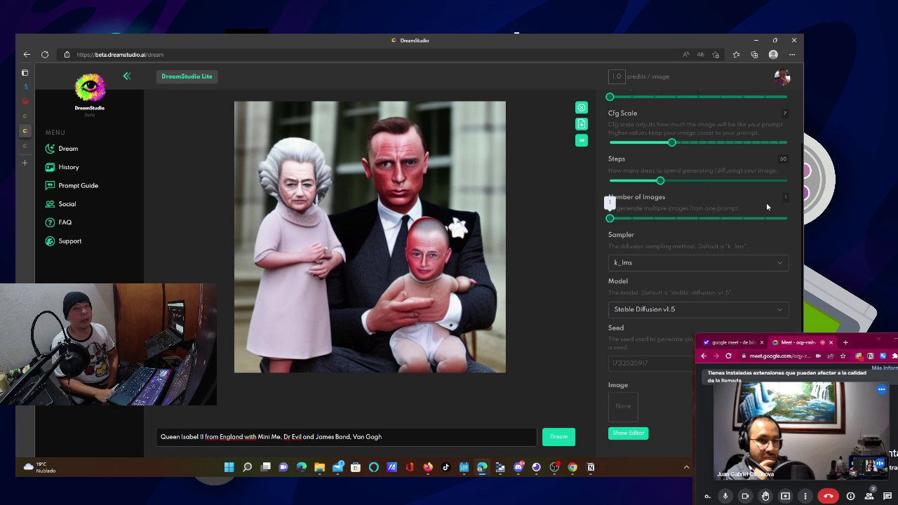
{"action": "left_click_drag", "start_coordinate": [610, 218], "coordinate": [632, 219]}
{"action": "scroll", "coordinate": [635, 221], "scroll_direction": "up", "scroll_amount": 1}
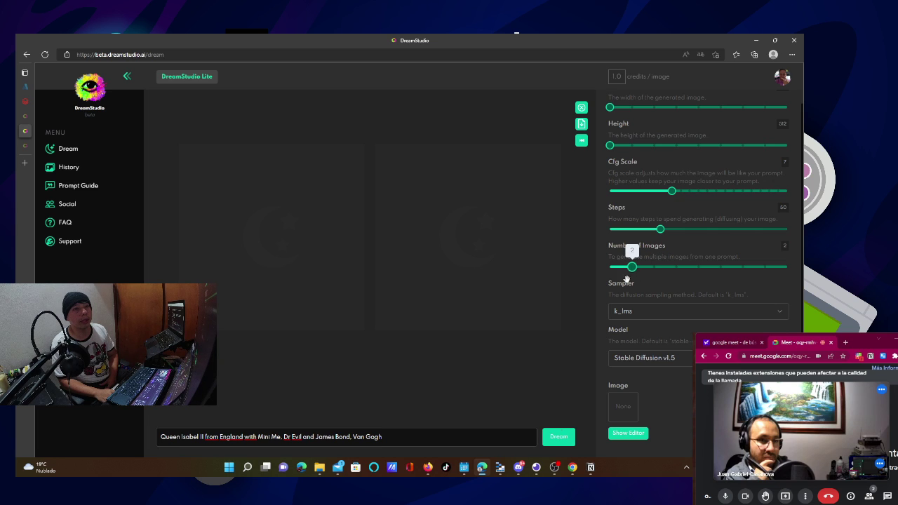
{"action": "left_click", "coordinate": [563, 433]}
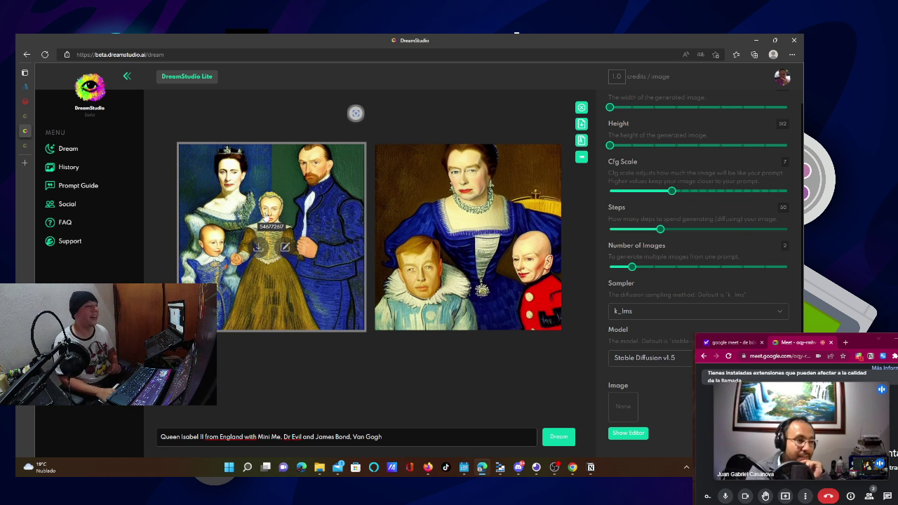
Replace the whole prompt with "Dark daver fighting with Dr Strange"
{"action": "triple_click", "coordinate": [344, 436]}
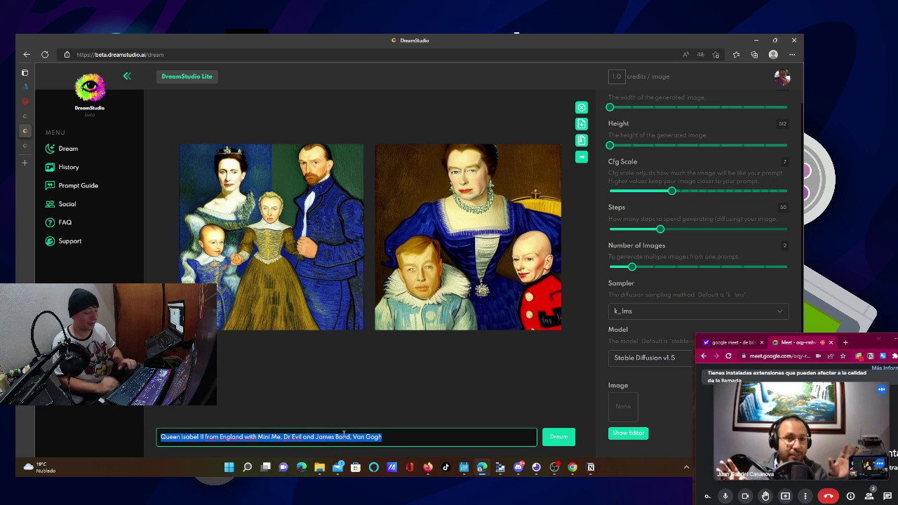
{"action": "type", "text": "Dork"}
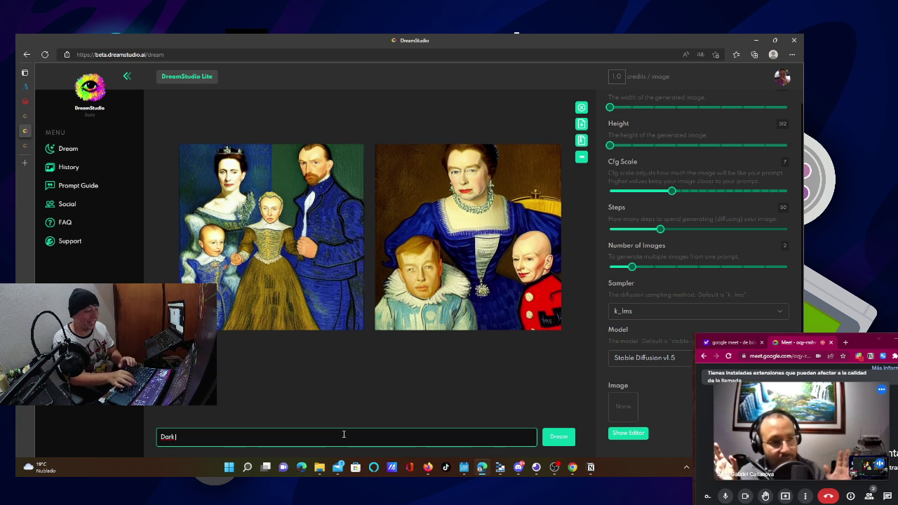
{"action": "type", "text": " daver"}
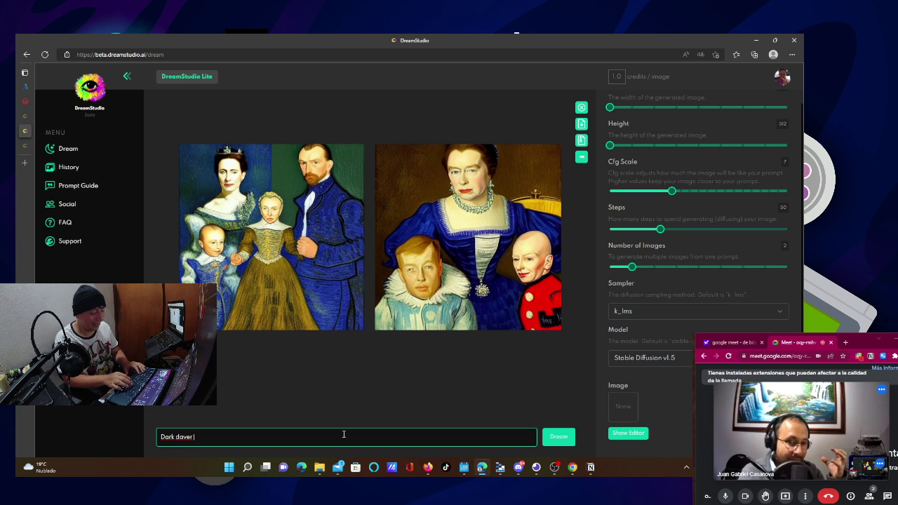
{"action": "type", "text": "figh"}
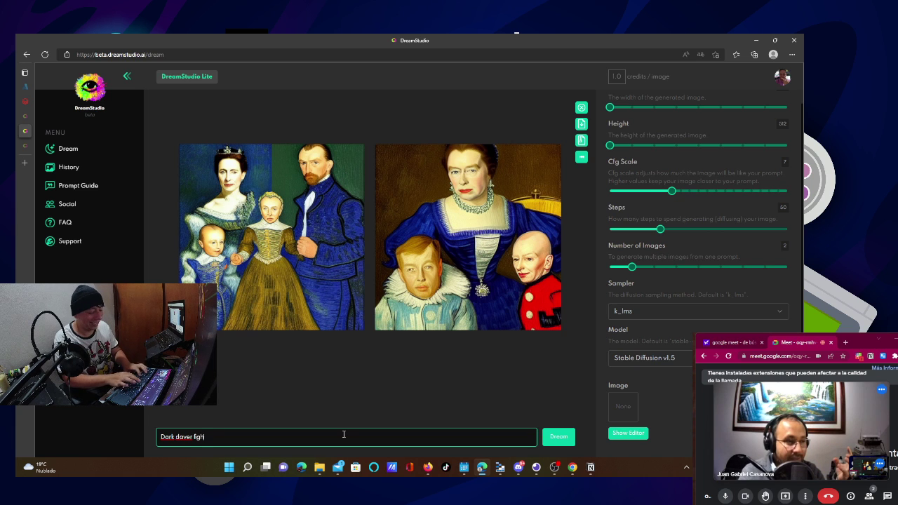
{"action": "type", "text": "ting"}
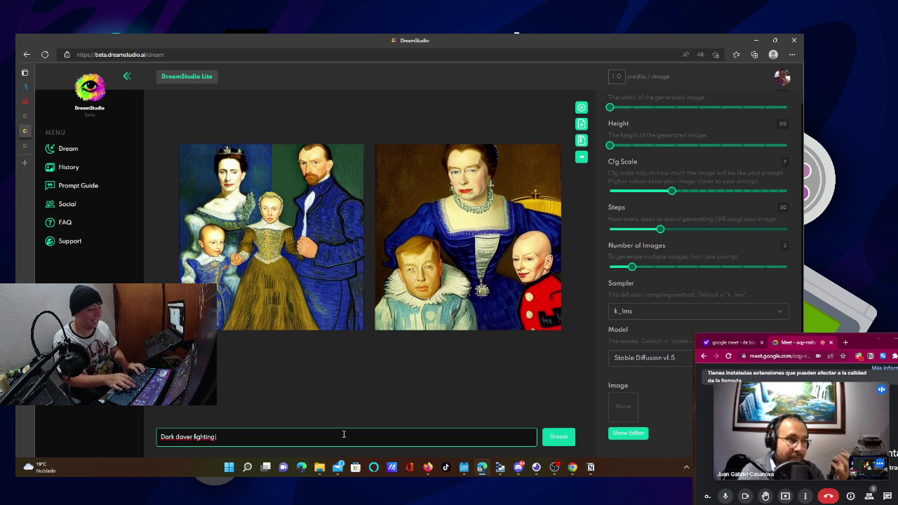
{"action": "type", "text": " with Dr Strange"}
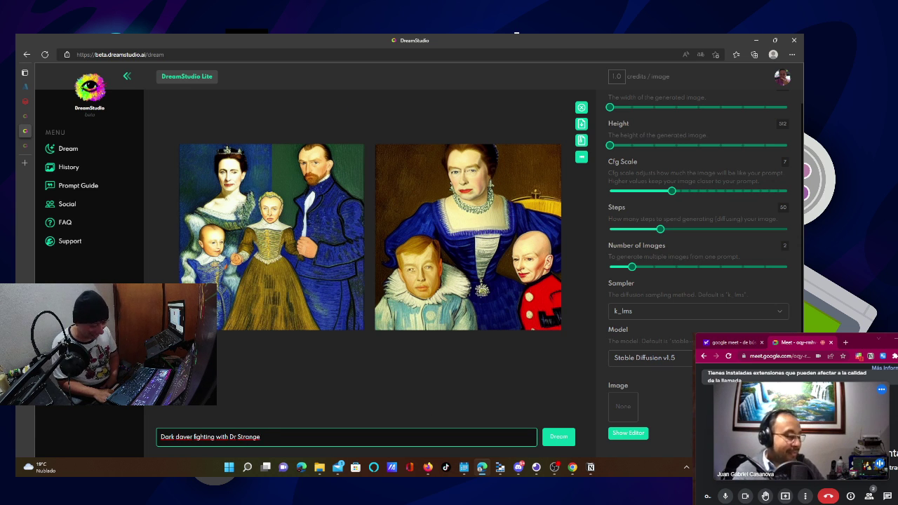
Correct the misspelled word "daver" in the prompt to "vader"
{"action": "key", "text": "alt+Tab"}
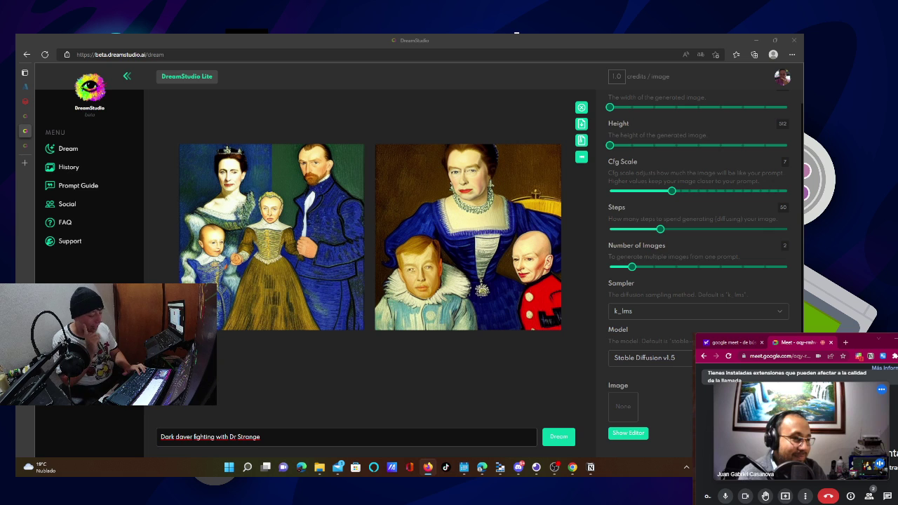
{"action": "left_click", "coordinate": [181, 438]}
{"action": "right_click", "coordinate": [179, 438]}
{"action": "left_click", "coordinate": [210, 367]}
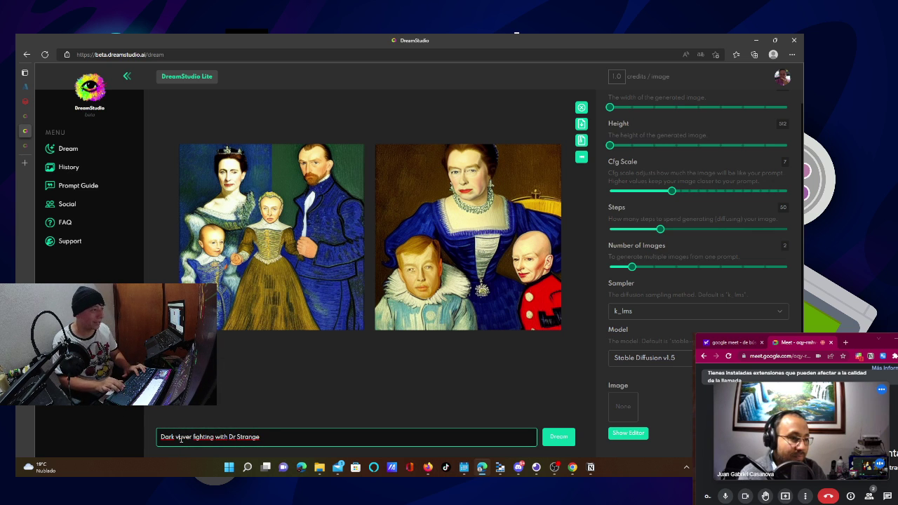
{"action": "type", "text": "ad"}
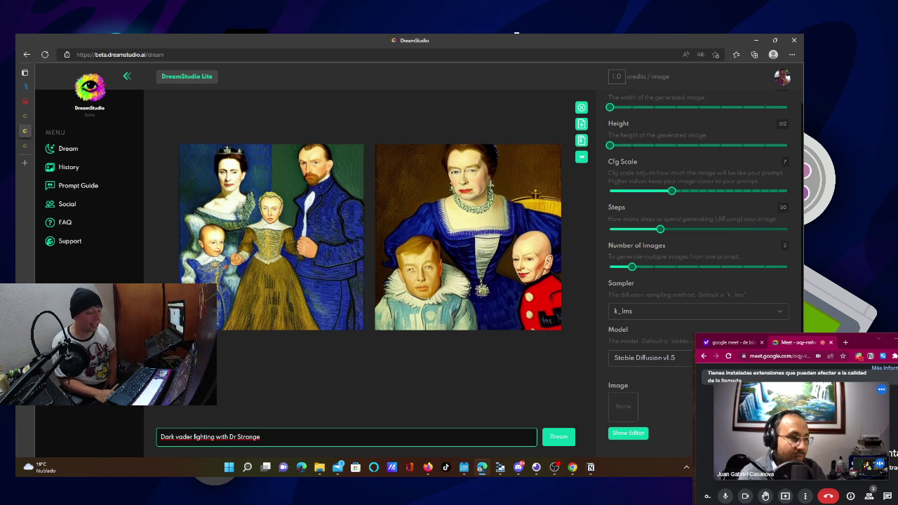
Replace "with" by "against" in the prompt and generate images from "Dark vader fighting against Dr Strange"
{"action": "key", "text": "alt+Tab"}
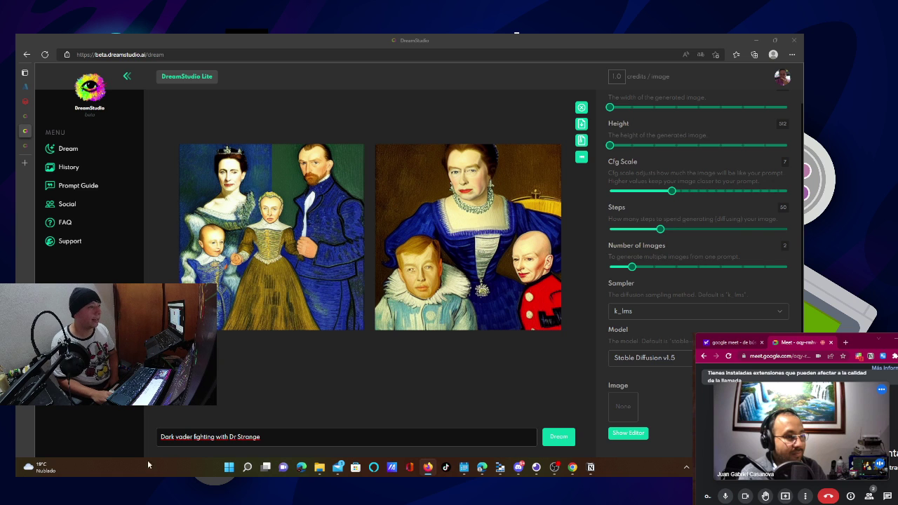
{"action": "double_click", "coordinate": [221, 436]}
{"action": "type", "text": "aga"}
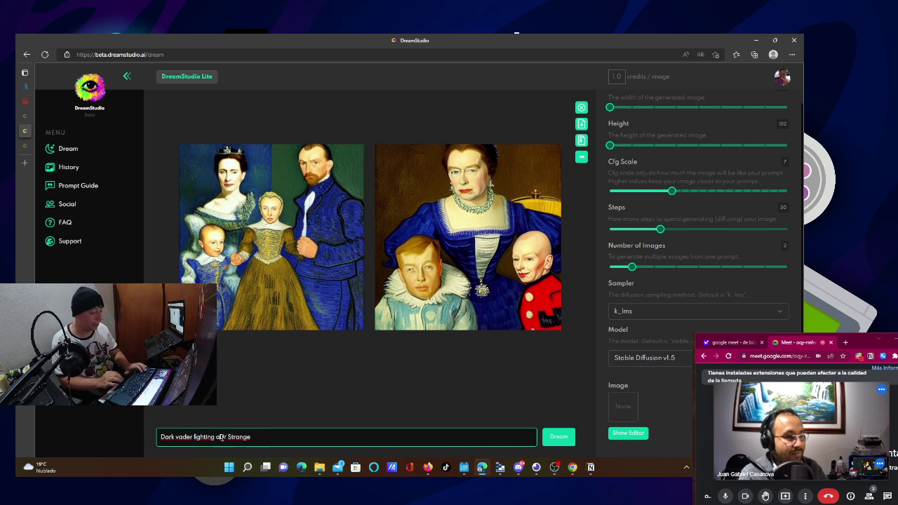
{"action": "type", "text": "inst"}
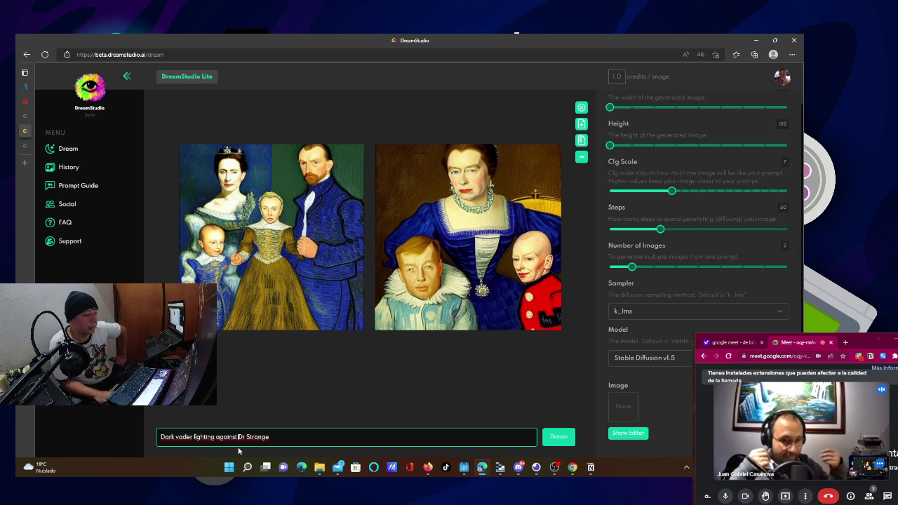
{"action": "left_click", "coordinate": [552, 440]}
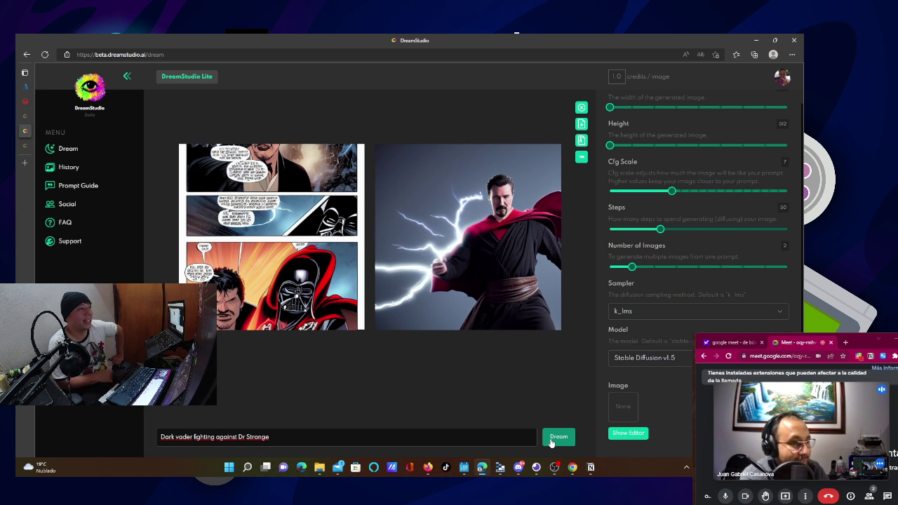
Download the comic-style image of the two results and open the downloaded PNG file in the image viewer
{"action": "mouse_move", "coordinate": [237, 245]}
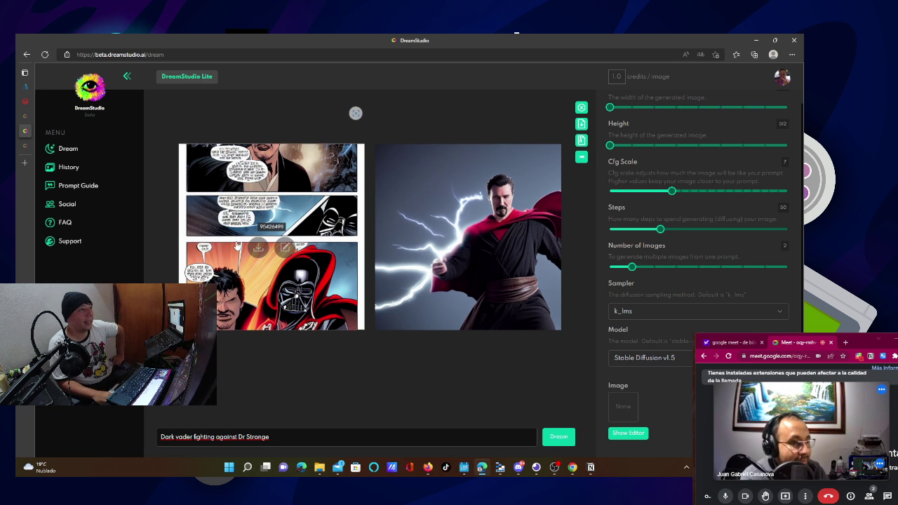
{"action": "left_click", "coordinate": [257, 247]}
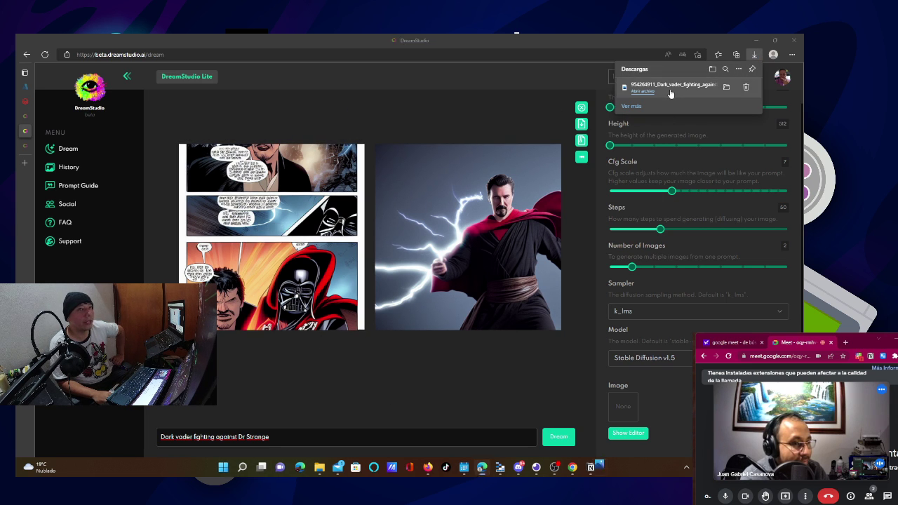
{"action": "left_click", "coordinate": [671, 85]}
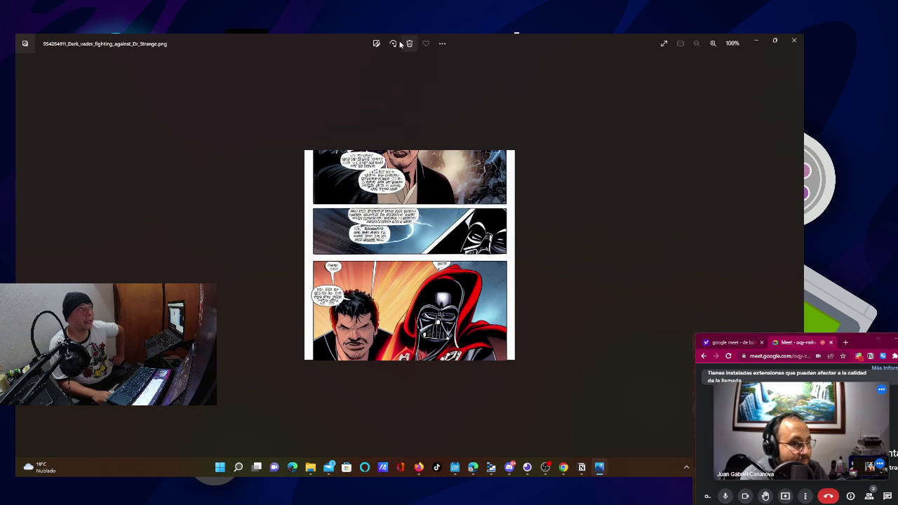
Examine the comic panels and speech bubbles of the downloaded image at up to 313% zoom, and close the image viewer
{"action": "left_click", "coordinate": [713, 43]}
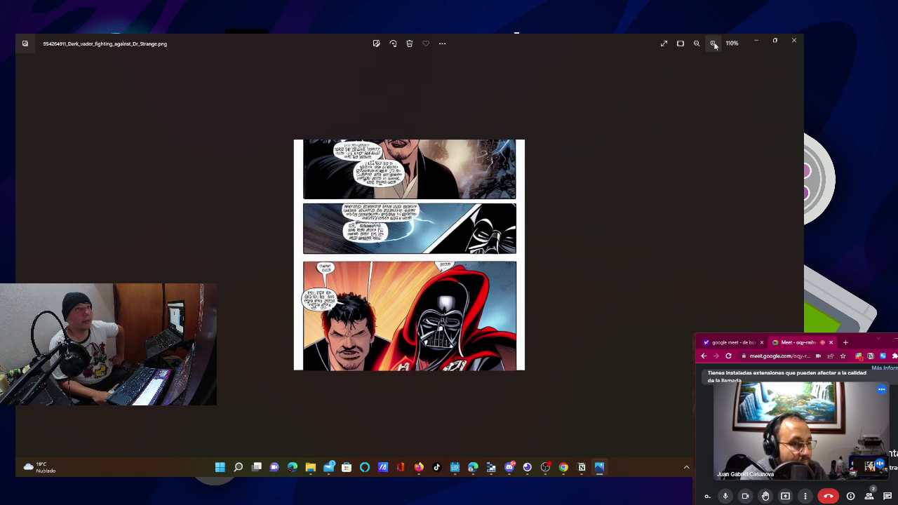
{"action": "left_click", "coordinate": [713, 43]}
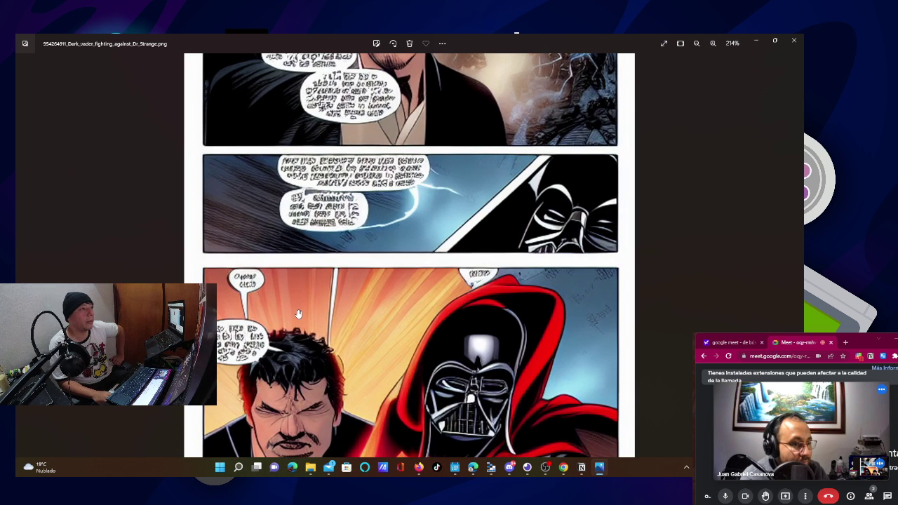
{"action": "scroll", "coordinate": [330, 225], "scroll_direction": "up", "scroll_amount": 1}
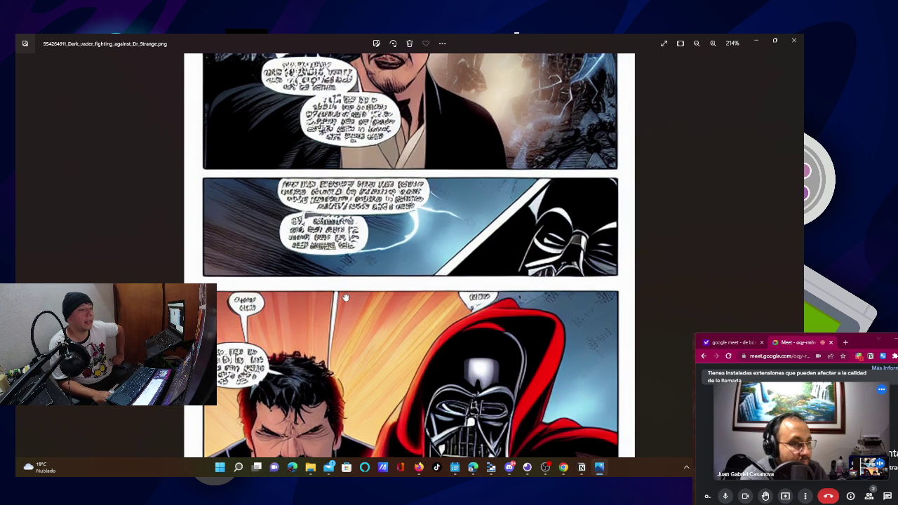
{"action": "scroll", "coordinate": [345, 298], "scroll_direction": "down", "scroll_amount": 1}
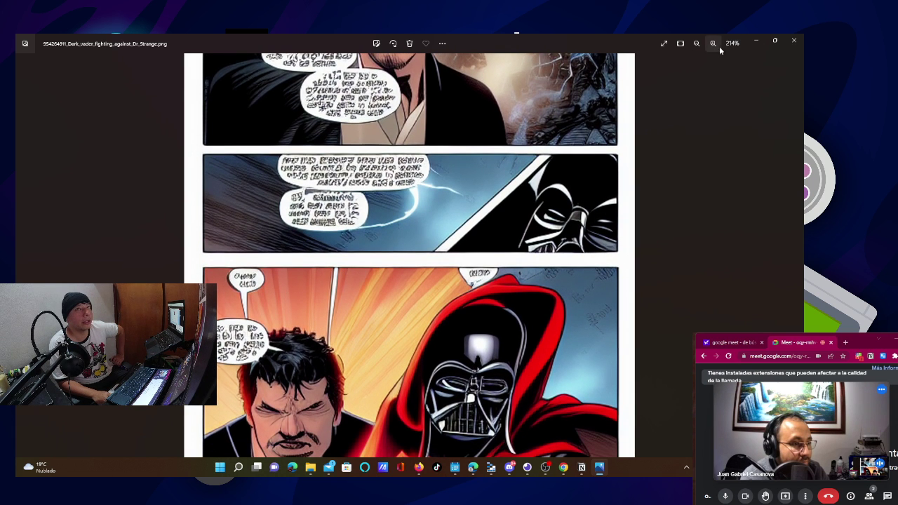
{"action": "left_click", "coordinate": [713, 44]}
{"action": "scroll", "coordinate": [366, 278], "scroll_direction": "up", "scroll_amount": 3}
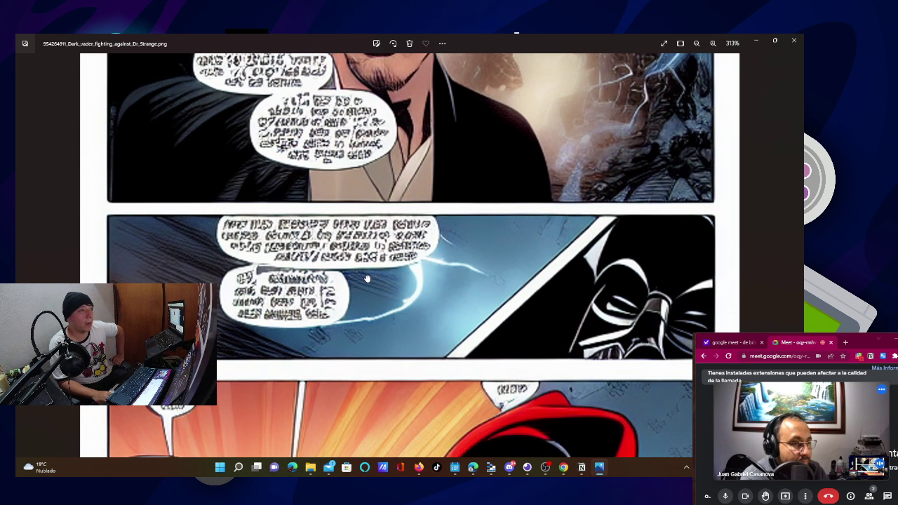
{"action": "scroll", "coordinate": [351, 277], "scroll_direction": "down", "scroll_amount": 4}
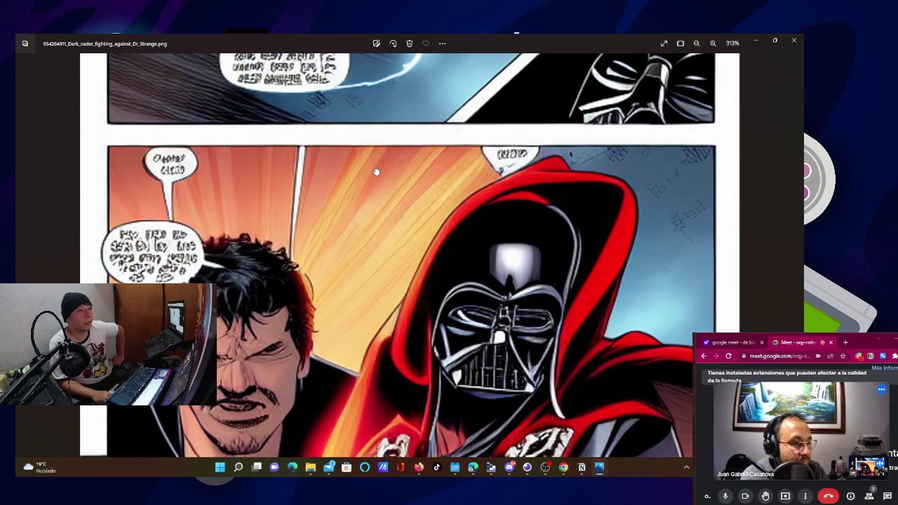
{"action": "scroll", "coordinate": [376, 172], "scroll_direction": "up", "scroll_amount": 5}
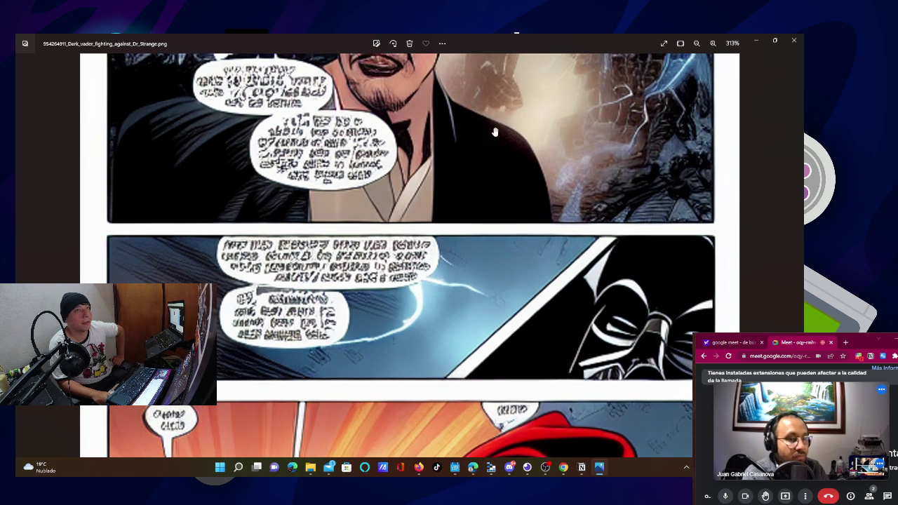
{"action": "left_click_drag", "start_coordinate": [411, 326], "coordinate": [393, 193]}
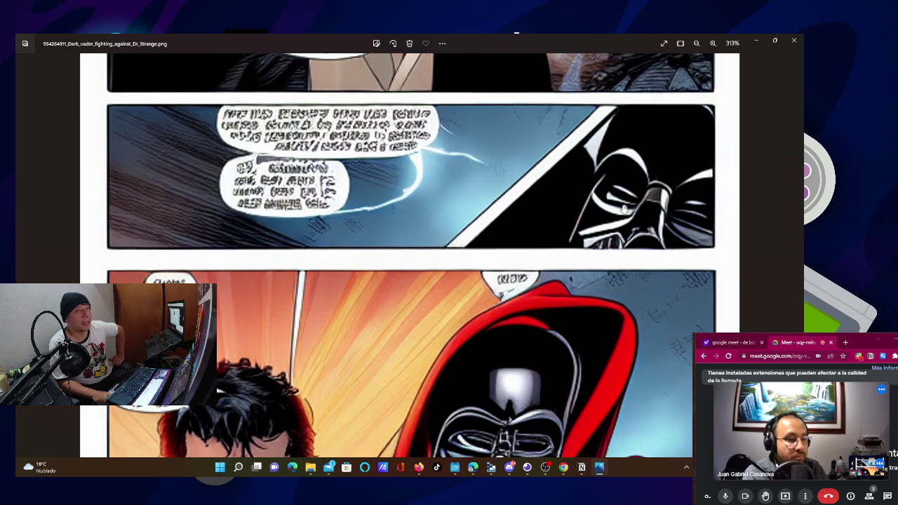
{"action": "left_click_drag", "start_coordinate": [375, 343], "coordinate": [379, 330]}
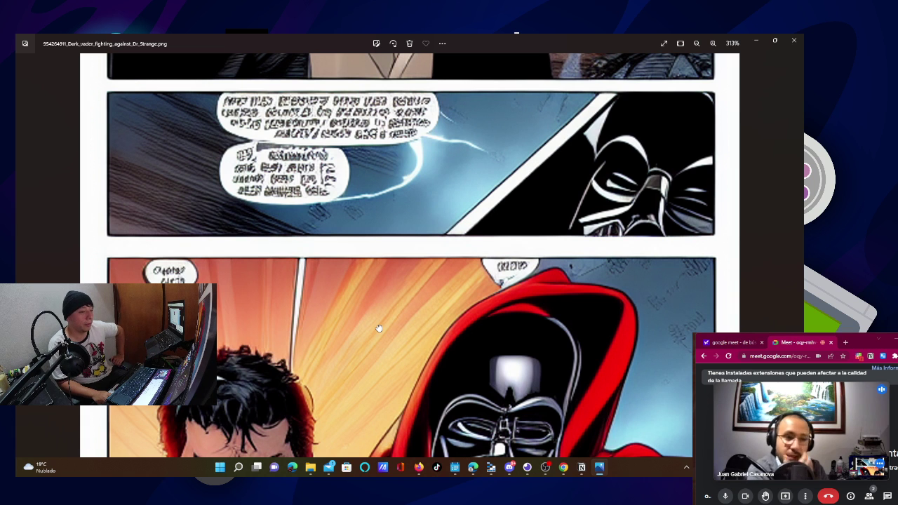
{"action": "left_click_drag", "start_coordinate": [379, 328], "coordinate": [371, 230]}
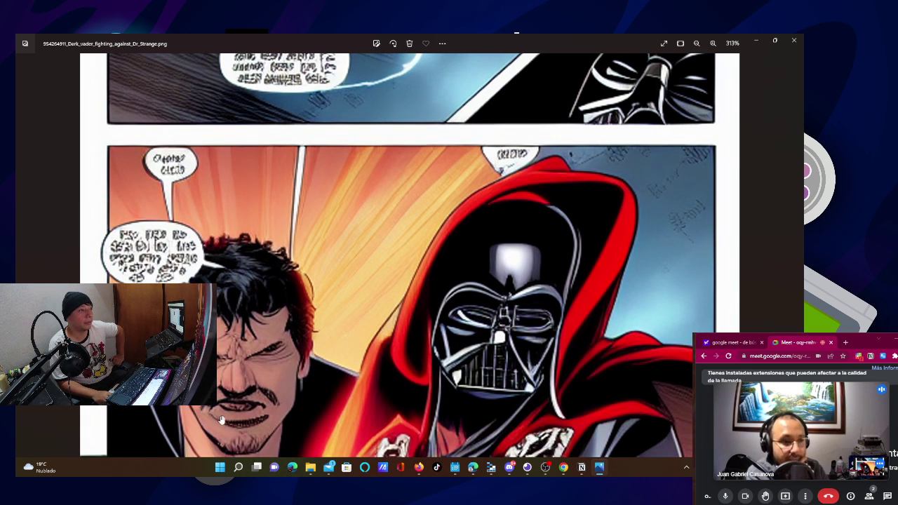
{"action": "left_click", "coordinate": [793, 42]}
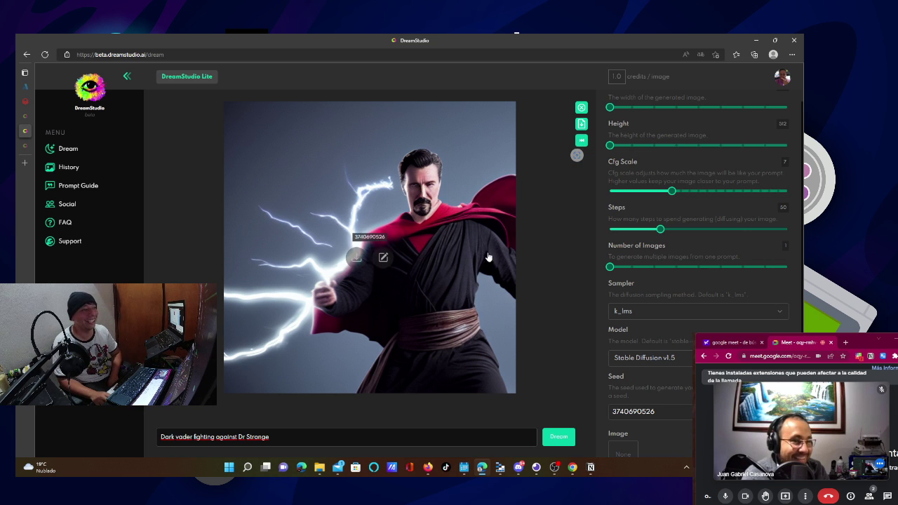
Append ", photo realistic" to the end of the Dr Strange prompt and generate a new image
{"action": "left_click", "coordinate": [282, 437]}
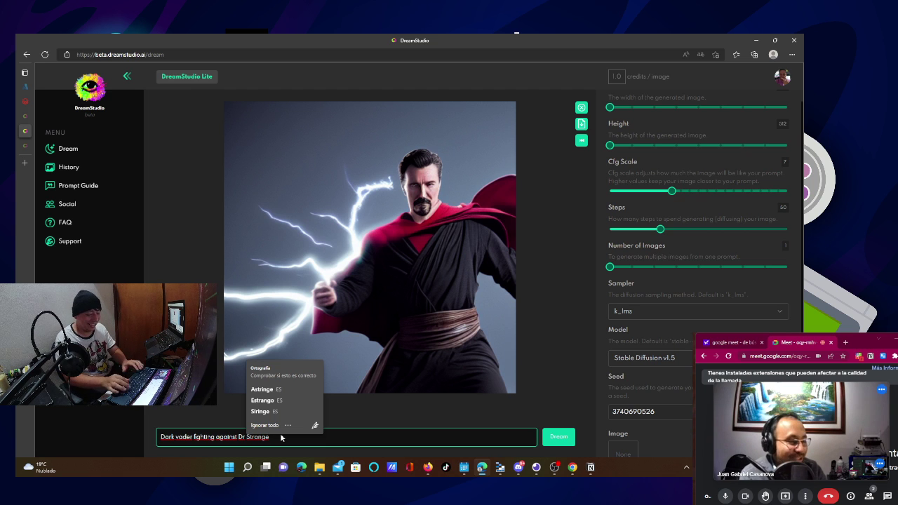
{"action": "type", "text": ", photo r"}
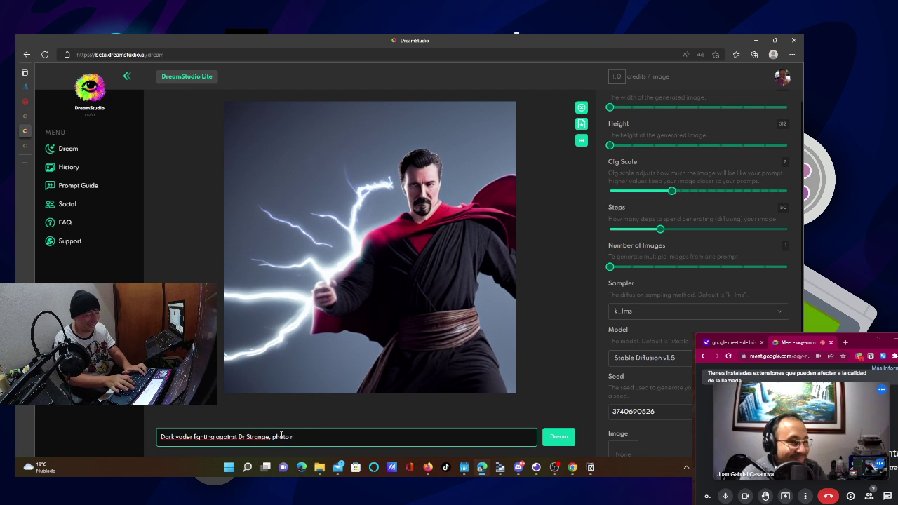
{"action": "type", "text": "ealistic"}
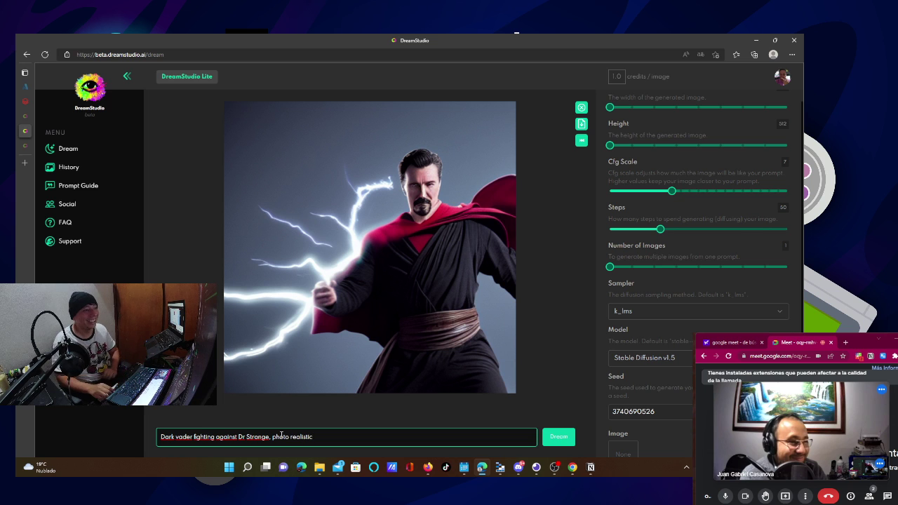
{"action": "left_click", "coordinate": [569, 437]}
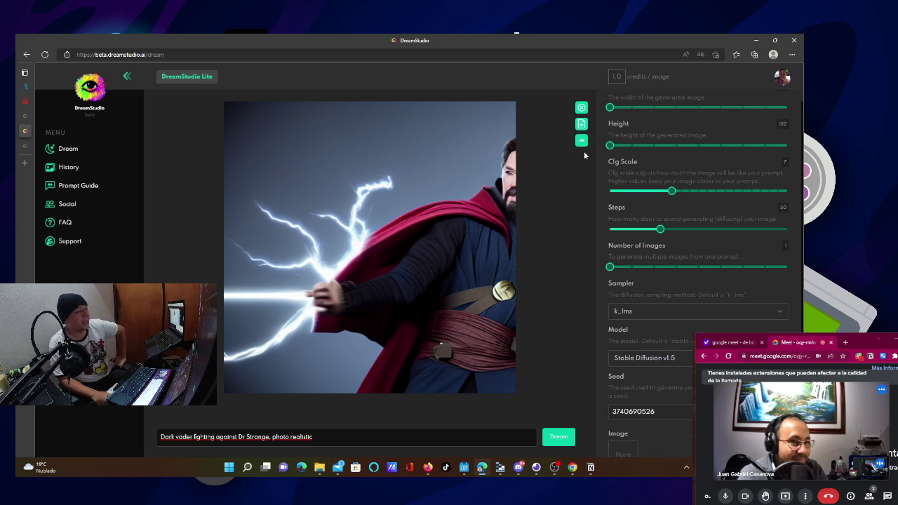
Go back to the previously generated image and its prompt "Dark vader fighting against Dr Strange"
{"action": "scroll", "coordinate": [688, 312], "scroll_direction": "down", "scroll_amount": 1}
{"action": "scroll", "coordinate": [687, 312], "scroll_direction": "up", "scroll_amount": 2}
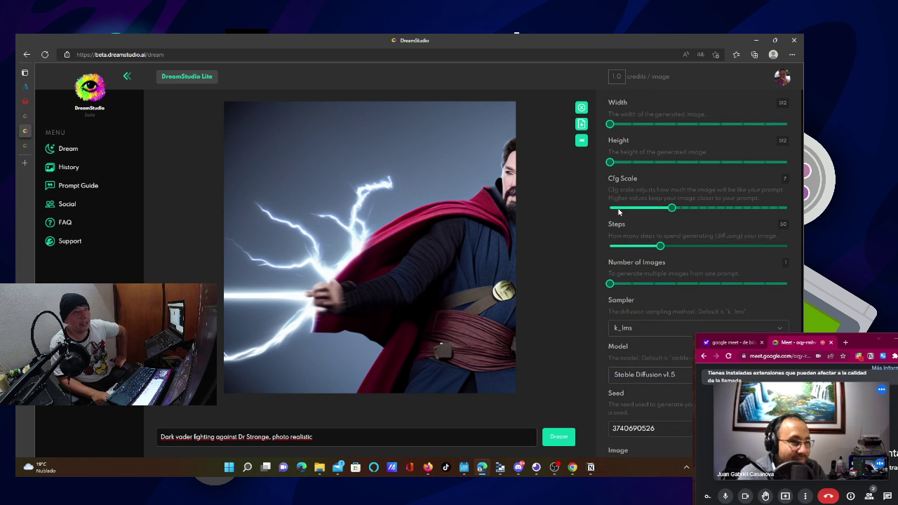
{"action": "left_click", "coordinate": [582, 142]}
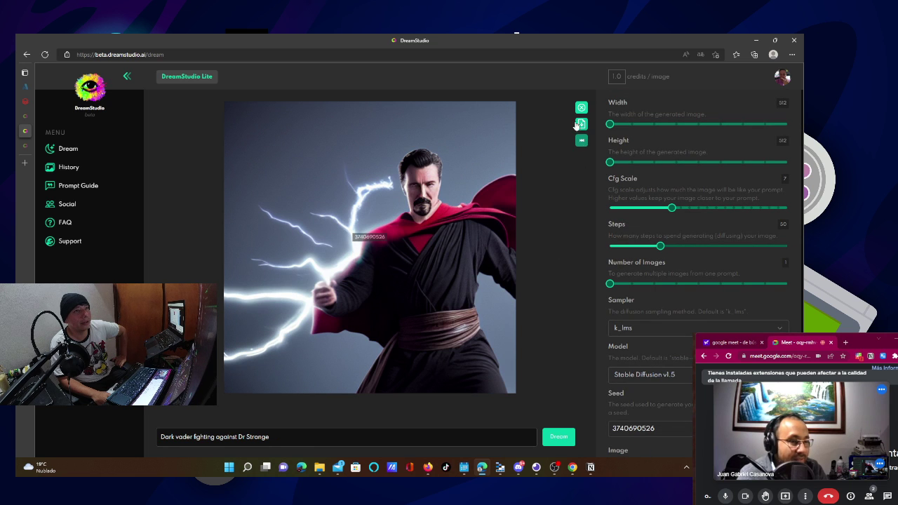
{"action": "left_click", "coordinate": [581, 107]}
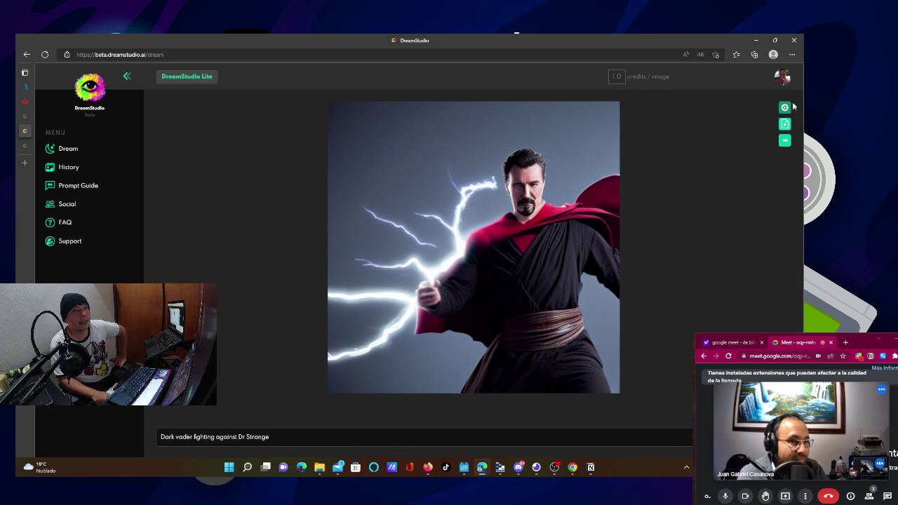
{"action": "left_click", "coordinate": [785, 108]}
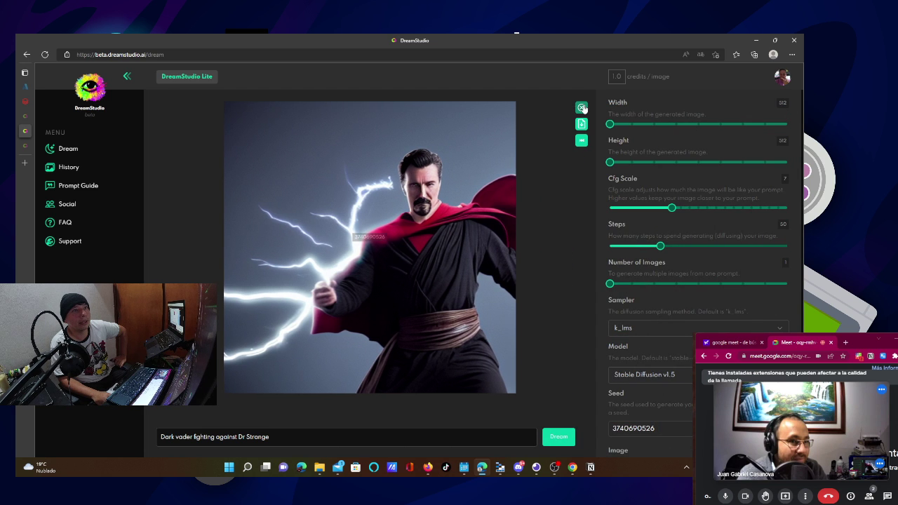
{"action": "left_click", "coordinate": [581, 108]}
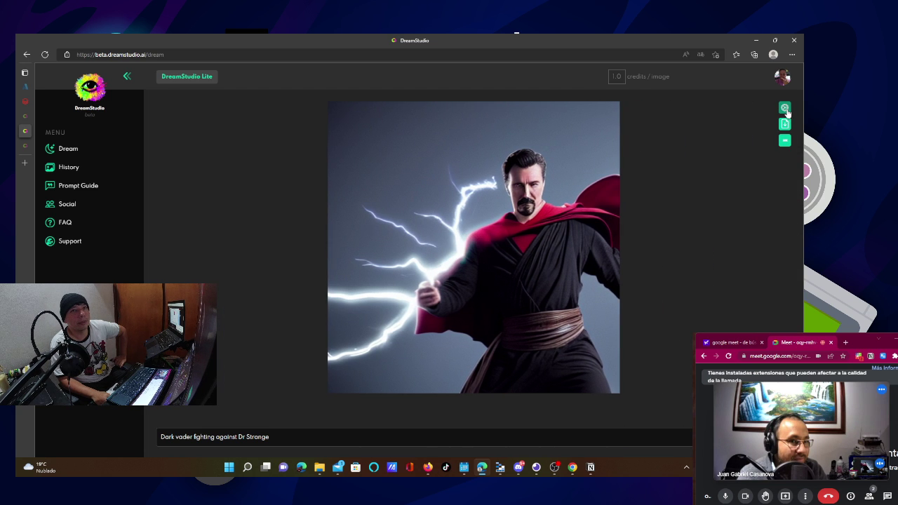
{"action": "left_click", "coordinate": [785, 108]}
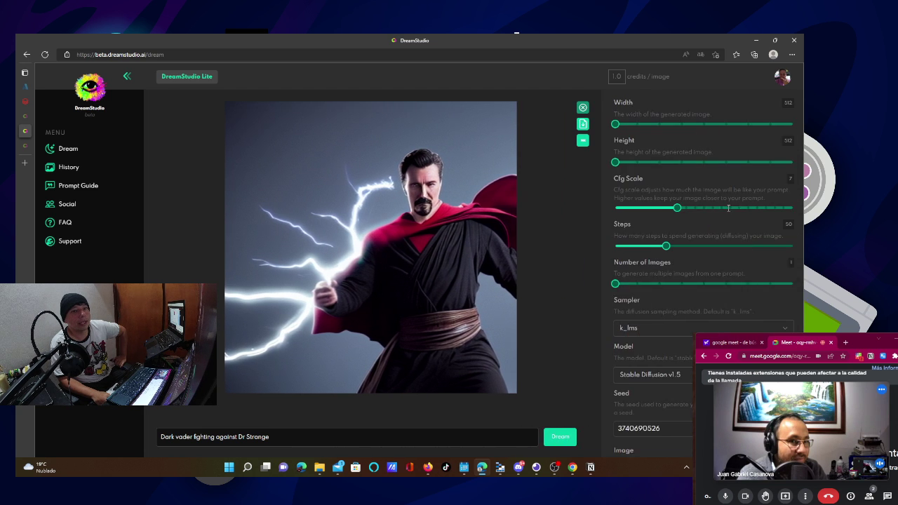
{"action": "left_click", "coordinate": [129, 79]}
{"action": "left_click", "coordinate": [46, 81]}
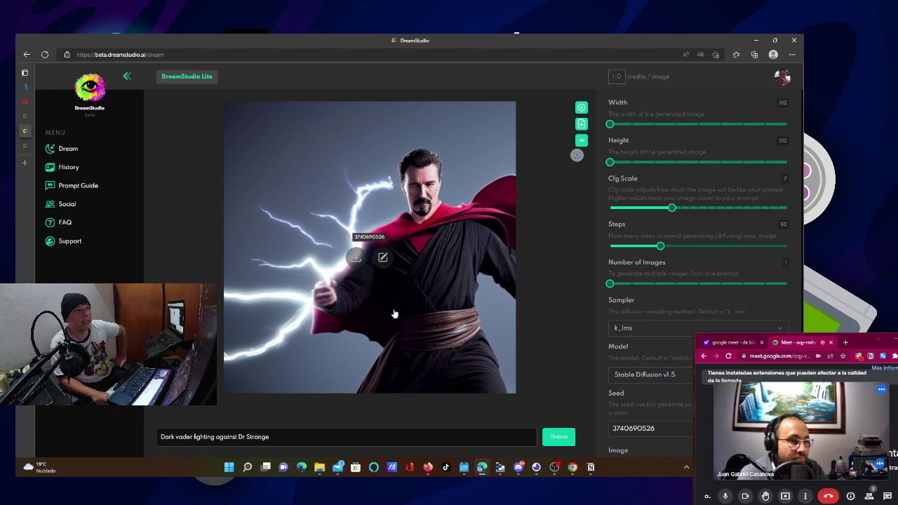
Set the number of images to 2 for the Dr Strange prompt
{"action": "mouse_move", "coordinate": [610, 284]}
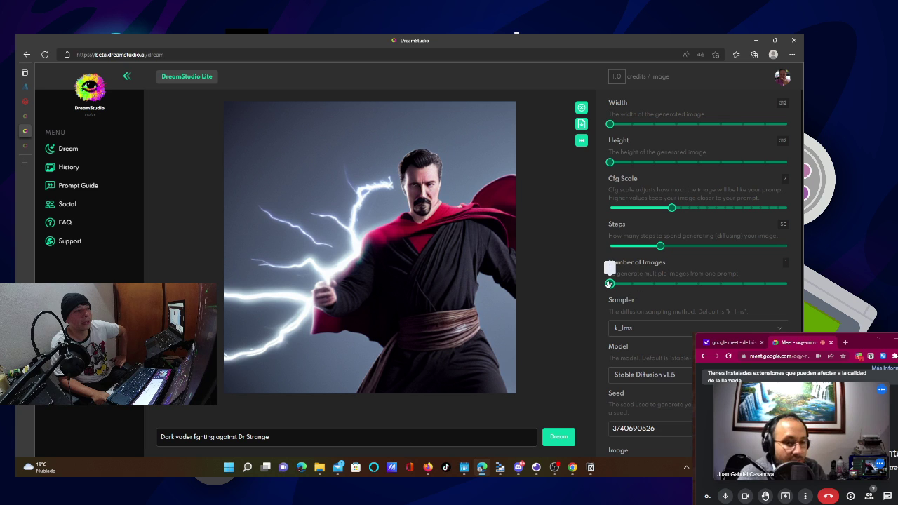
{"action": "left_click_drag", "start_coordinate": [610, 283], "coordinate": [631, 283]}
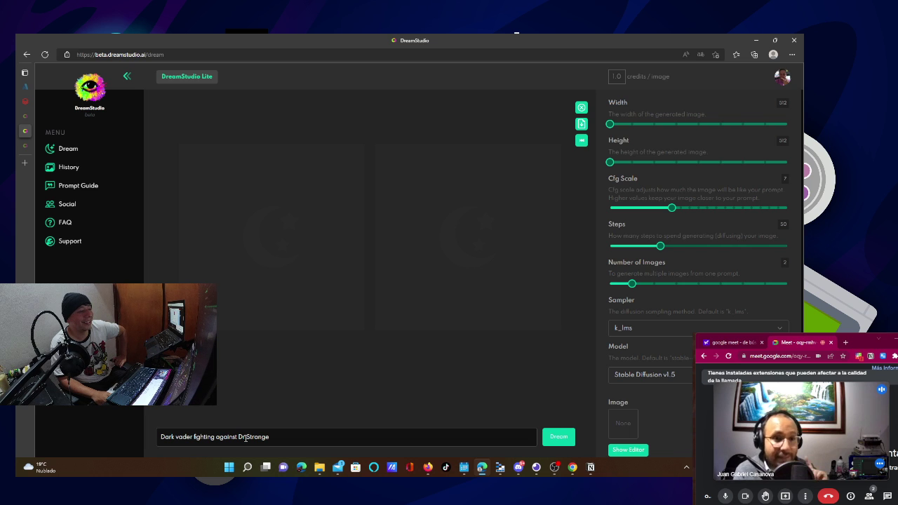
{"action": "right_click", "coordinate": [245, 437]}
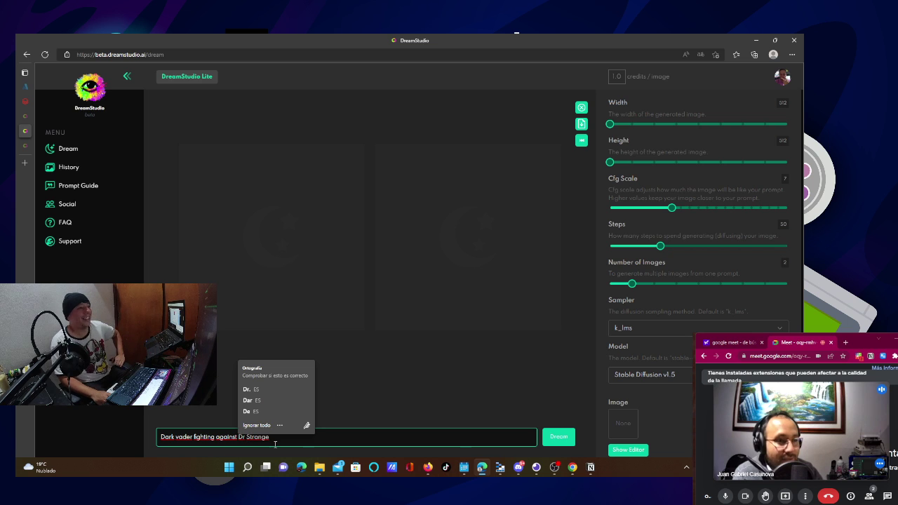
{"action": "right_click", "coordinate": [274, 439]}
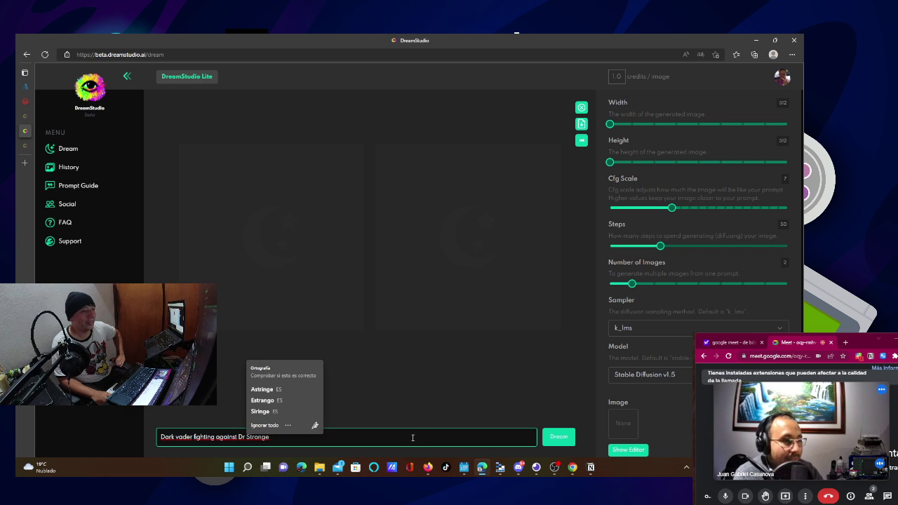
{"action": "left_click", "coordinate": [411, 397]}
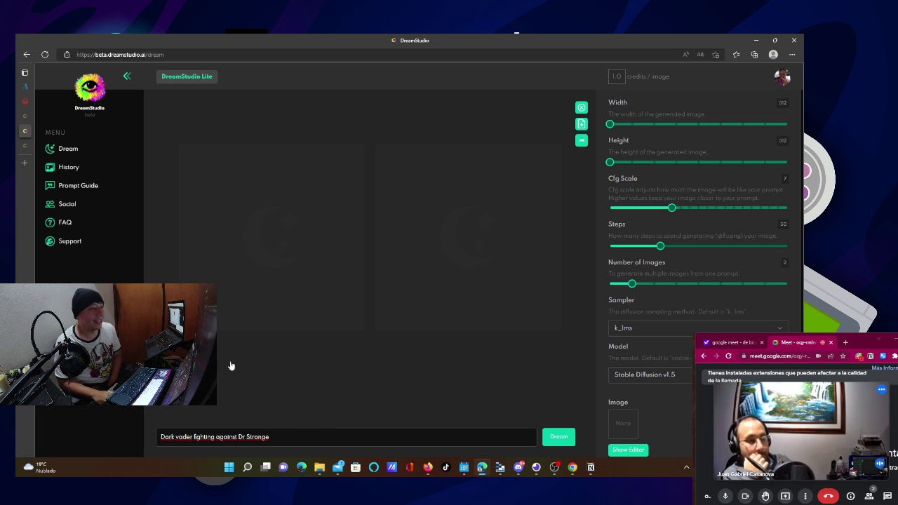
Append ", photorealistic" to the Dr Strange prompt, correcting its spelling, and generate the images
{"action": "left_click", "coordinate": [281, 440]}
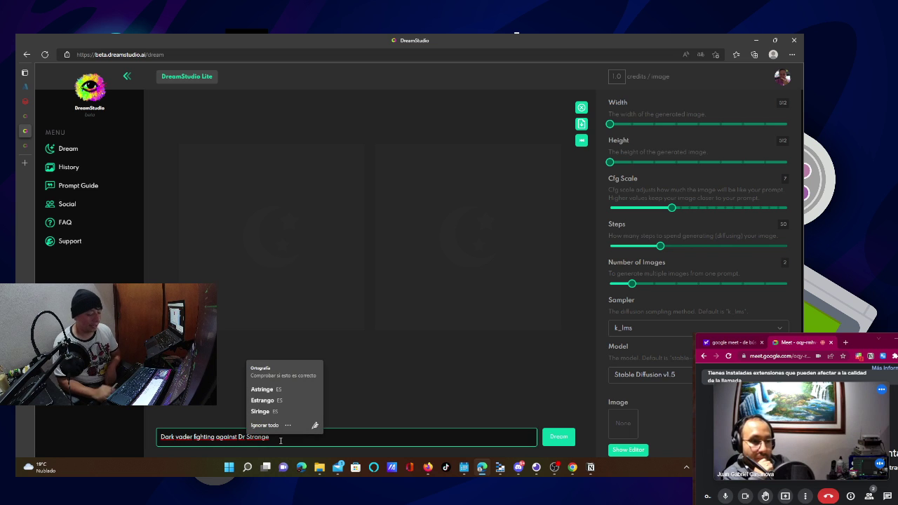
{"action": "type", "text": ", "}
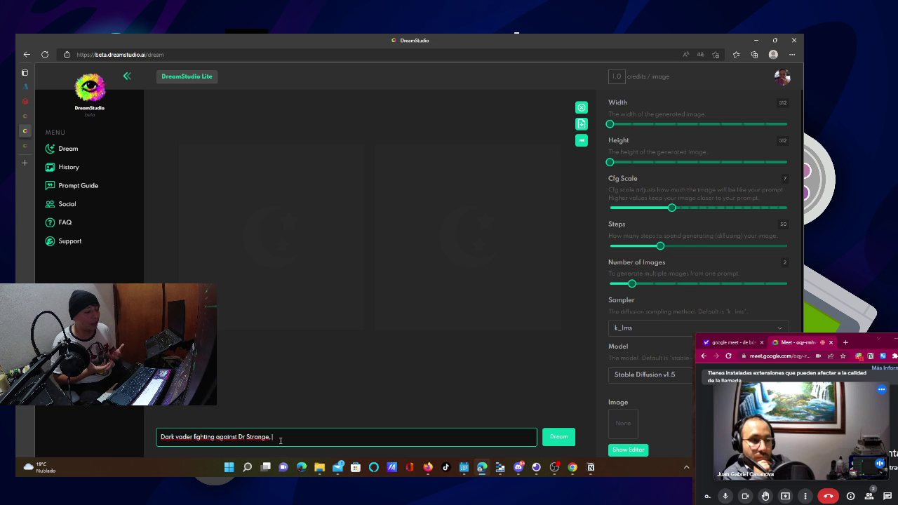
{"action": "type", "text": "phororealistic"}
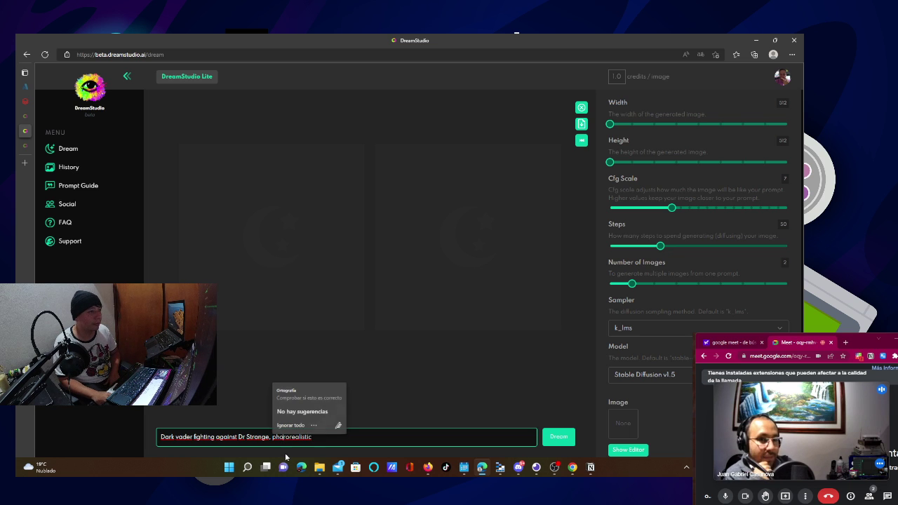
{"action": "left_click", "coordinate": [285, 438]}
{"action": "key", "text": "BackSpace"}
{"action": "type", "text": "t"}
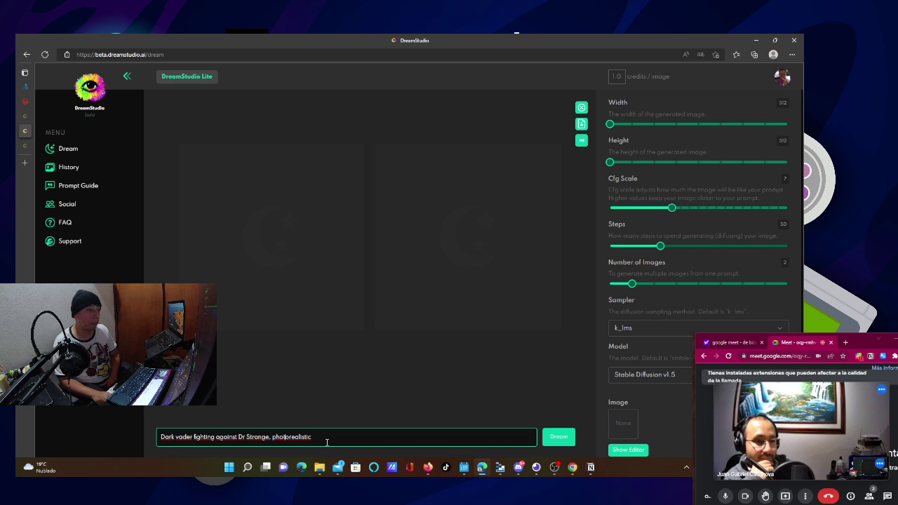
{"action": "left_click", "coordinate": [557, 438]}
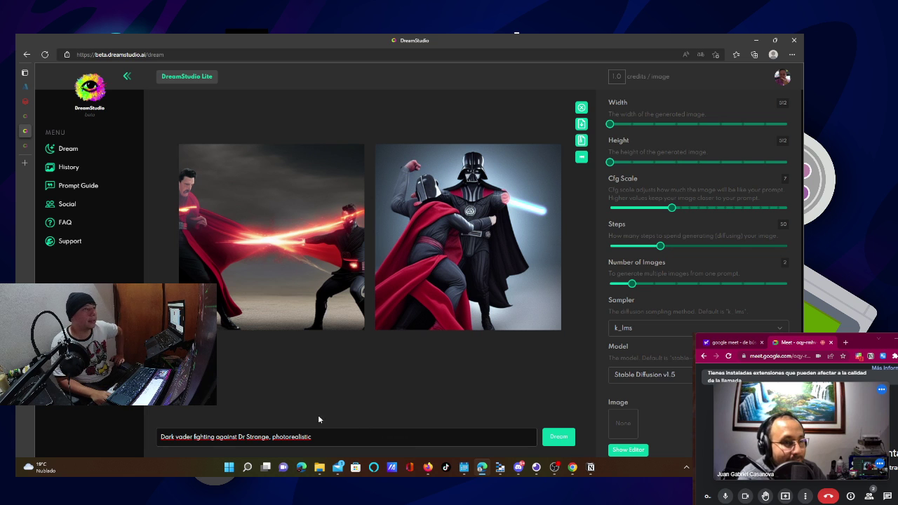
Open the result showing the black-helmeted figure with the light-blue lightsaber as a single enlarged image
{"action": "mouse_move", "coordinate": [221, 195]}
{"action": "mouse_move", "coordinate": [477, 171]}
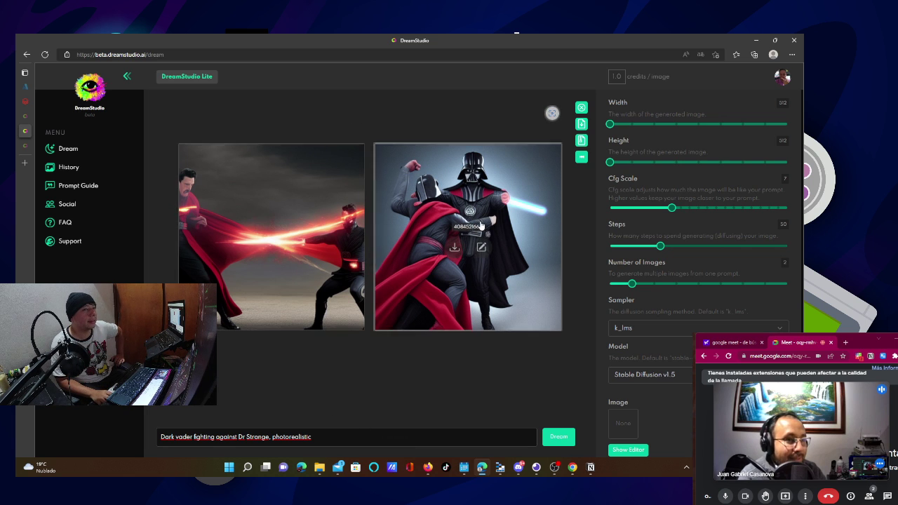
{"action": "left_click", "coordinate": [487, 188]}
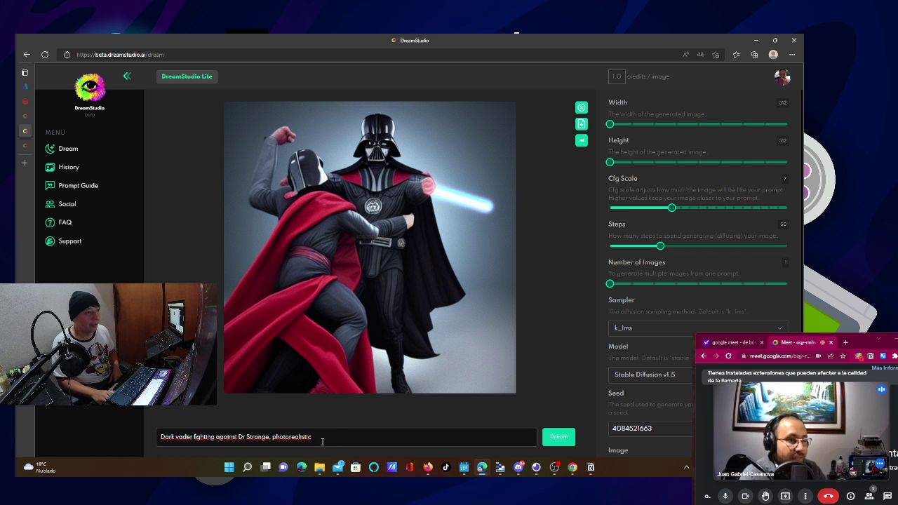
Replace "photorealistic" with "by Botero" at the end of the Dr Strange prompt
{"action": "left_click", "coordinate": [317, 440]}
{"action": "key", "text": "ctrl+a"}
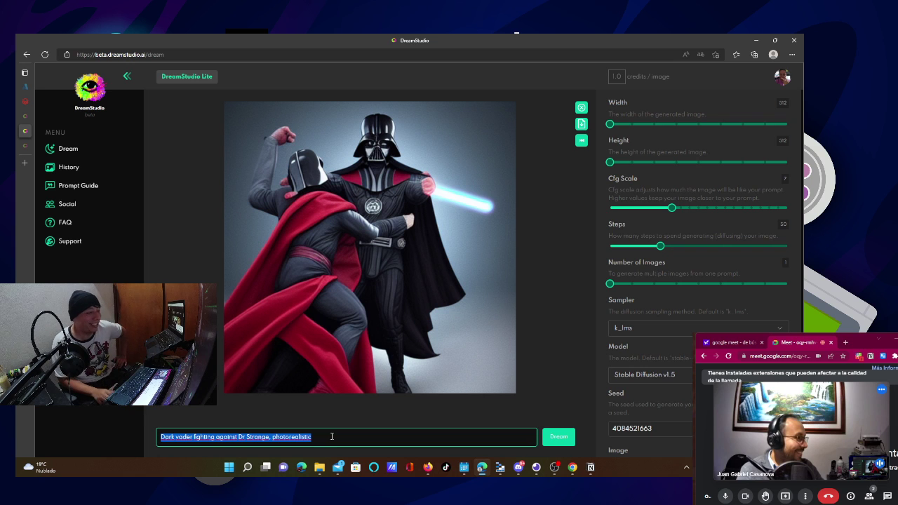
{"action": "triple_click", "coordinate": [293, 436]}
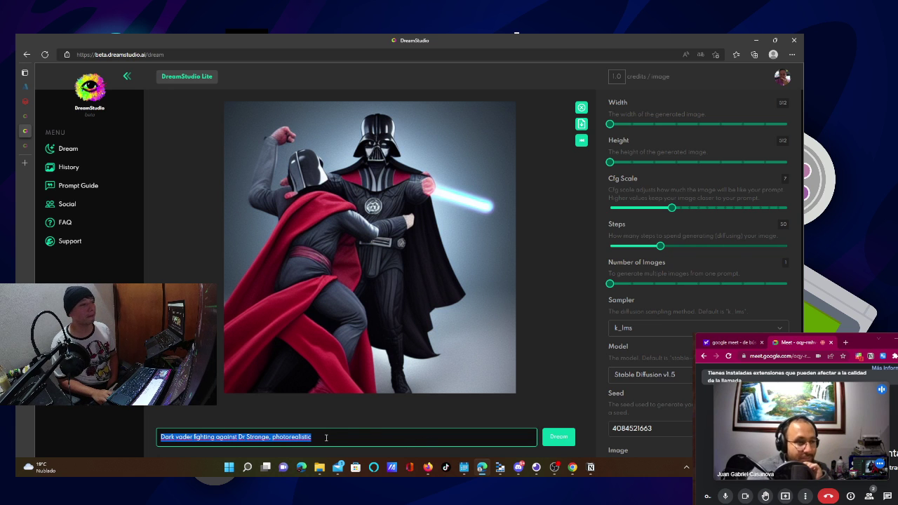
{"action": "left_click", "coordinate": [327, 437]}
{"action": "double_click", "coordinate": [291, 437]}
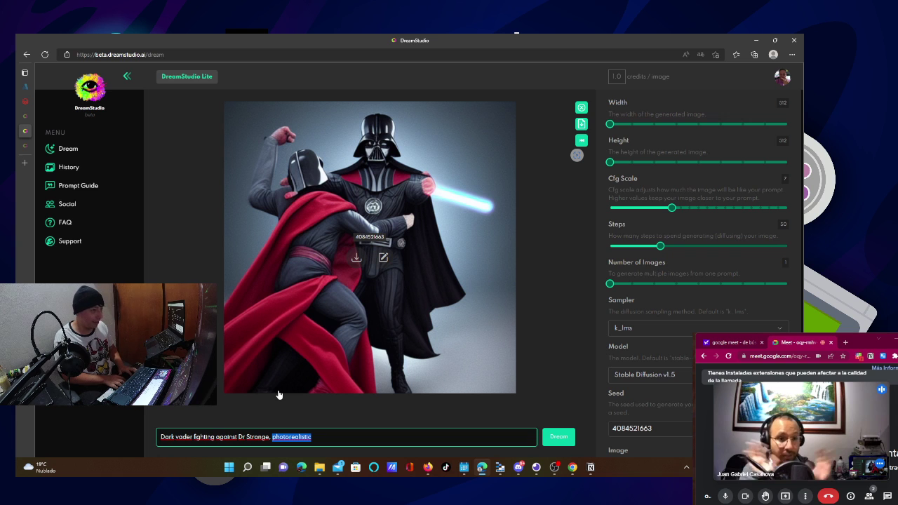
{"action": "type", "text": "by"}
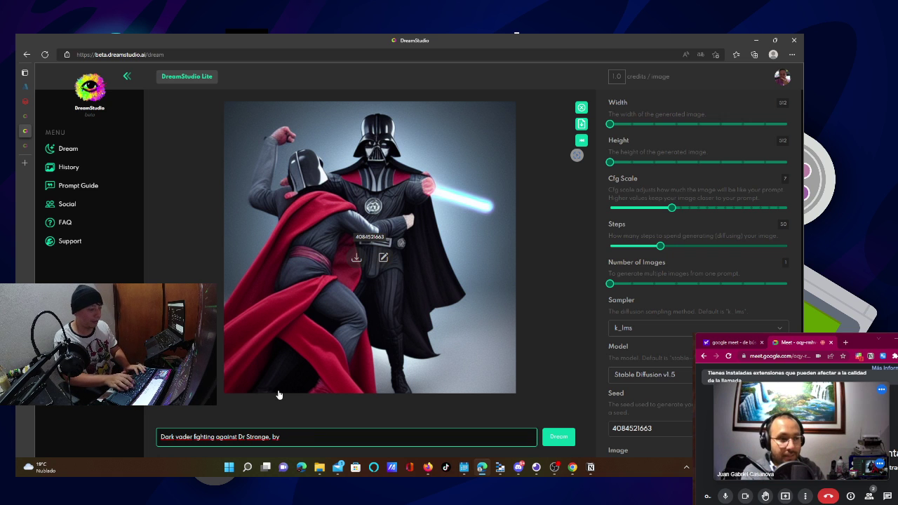
{"action": "type", "text": " Botero"}
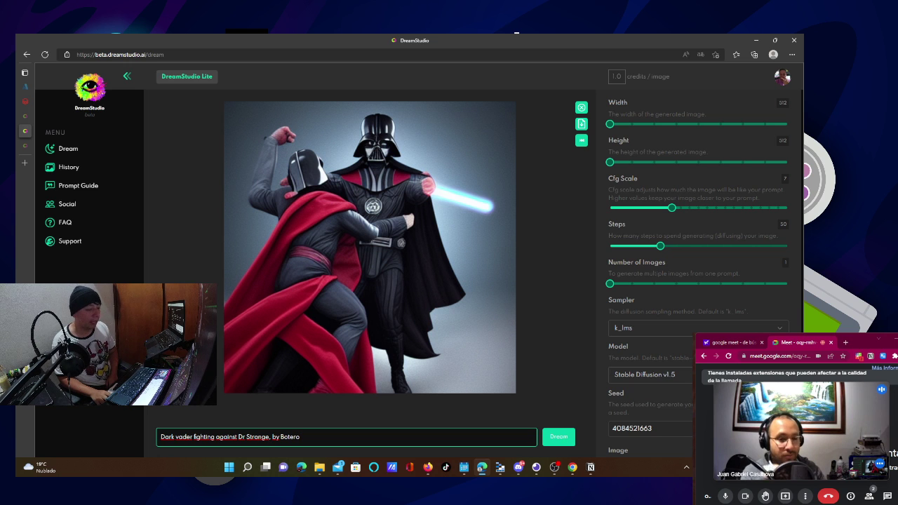
{"action": "key", "text": "alt+Tab"}
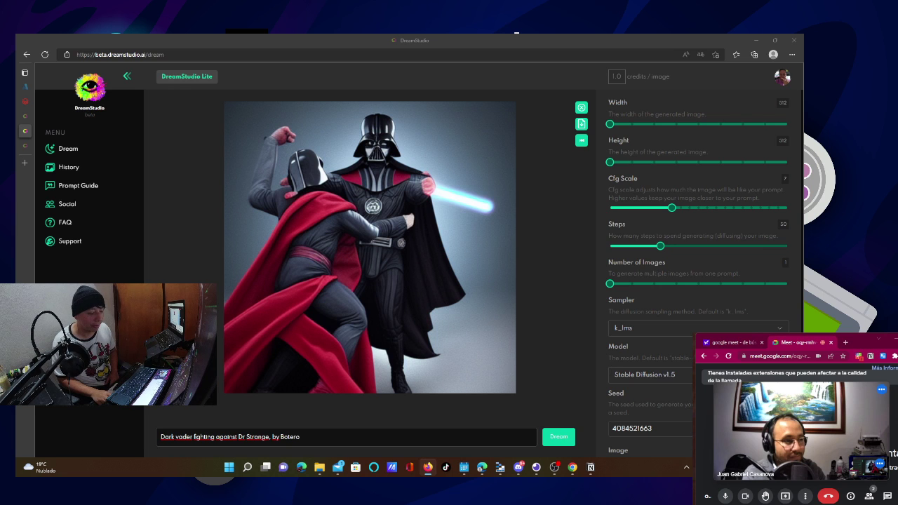
Replace the whole prompt with "statue of liberty, by Botero" and generate an image
{"action": "triple_click", "coordinate": [287, 437]}
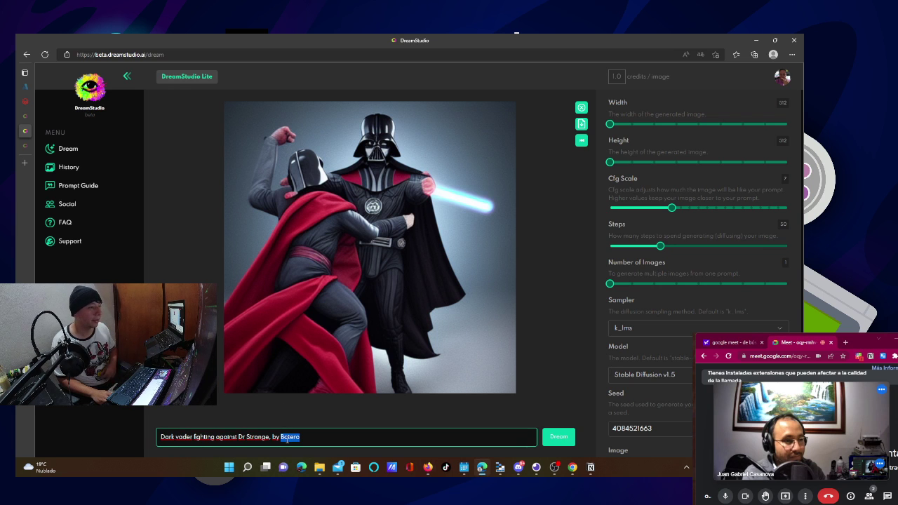
{"action": "type", "text": "statue of liberty, by Botero"}
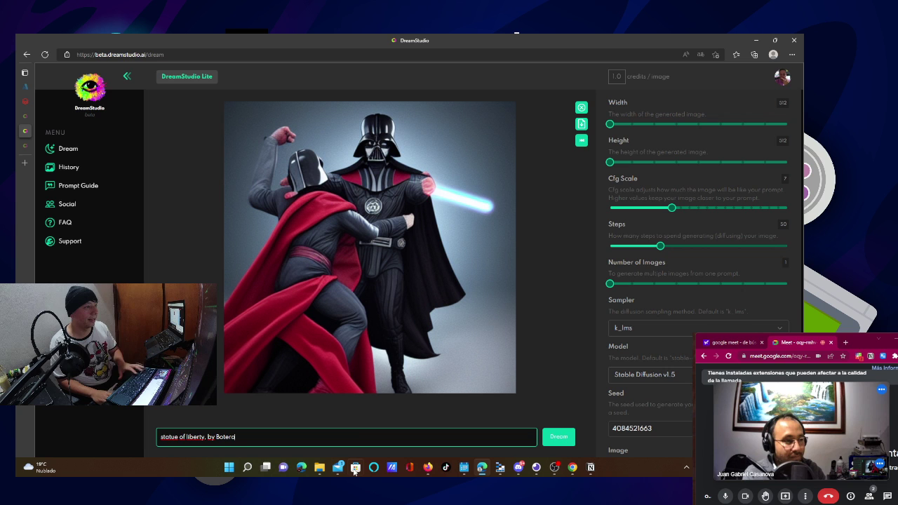
{"action": "left_click", "coordinate": [558, 437]}
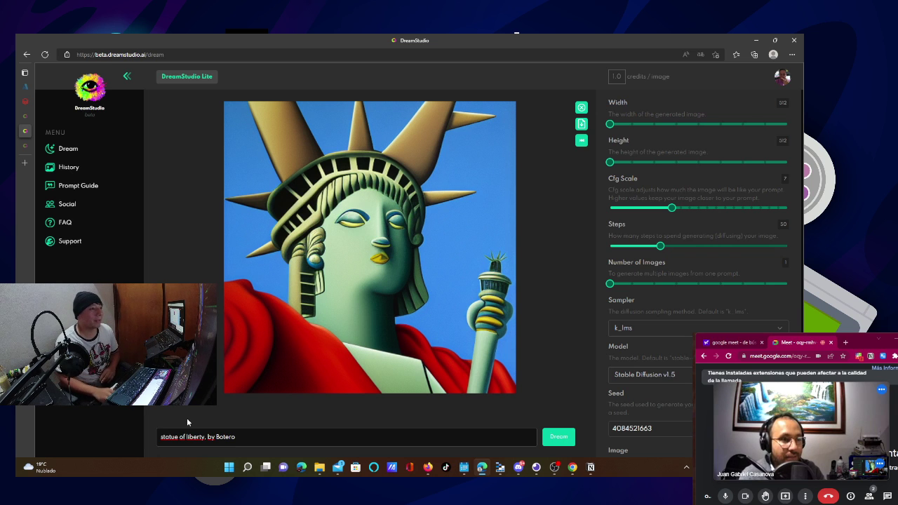
Change the artist in the Statue of Liberty prompt to "Leonardo Da Vinci" and generate a new image
{"action": "double_click", "coordinate": [222, 437]}
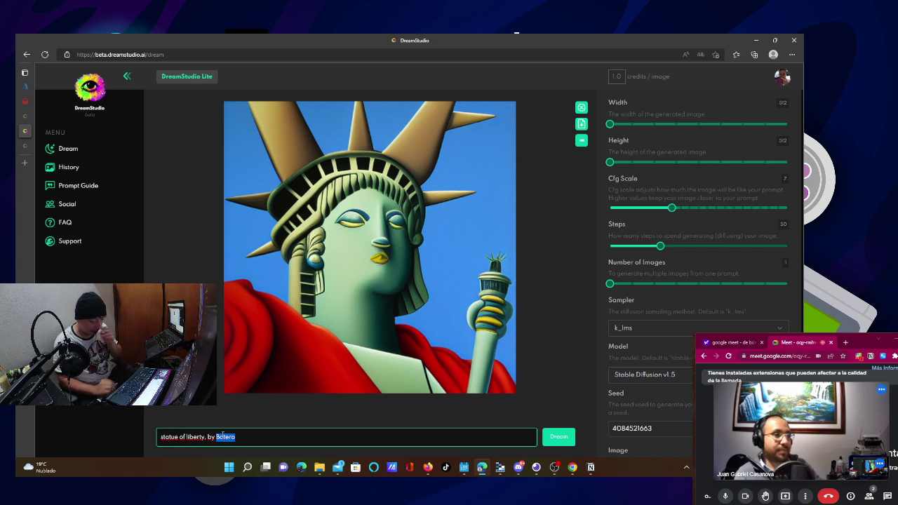
{"action": "type", "text": "Leonar"}
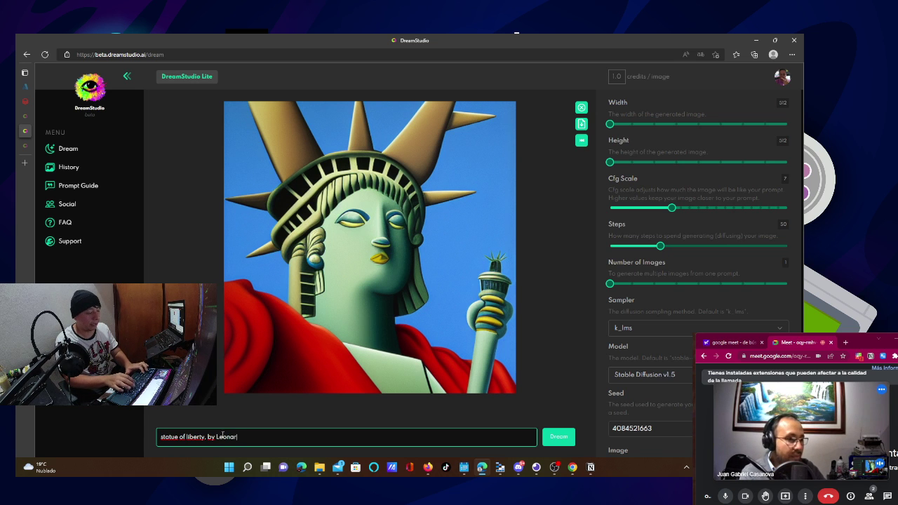
{"action": "type", "text": "do Da"}
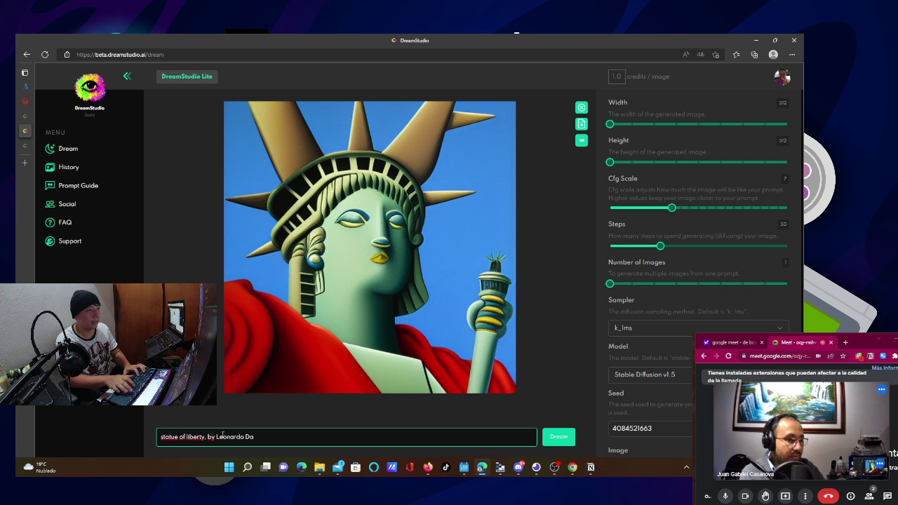
{"action": "type", "text": " Vinci"}
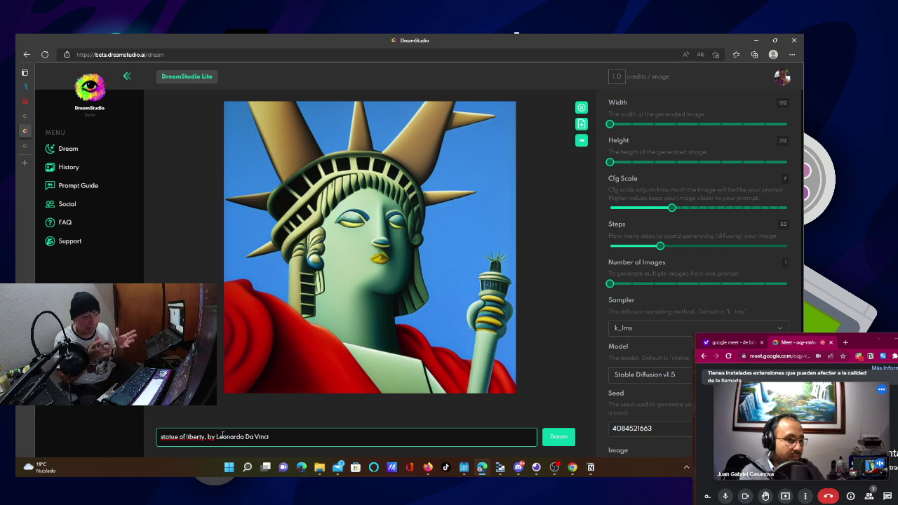
{"action": "mouse_move", "coordinate": [361, 335]}
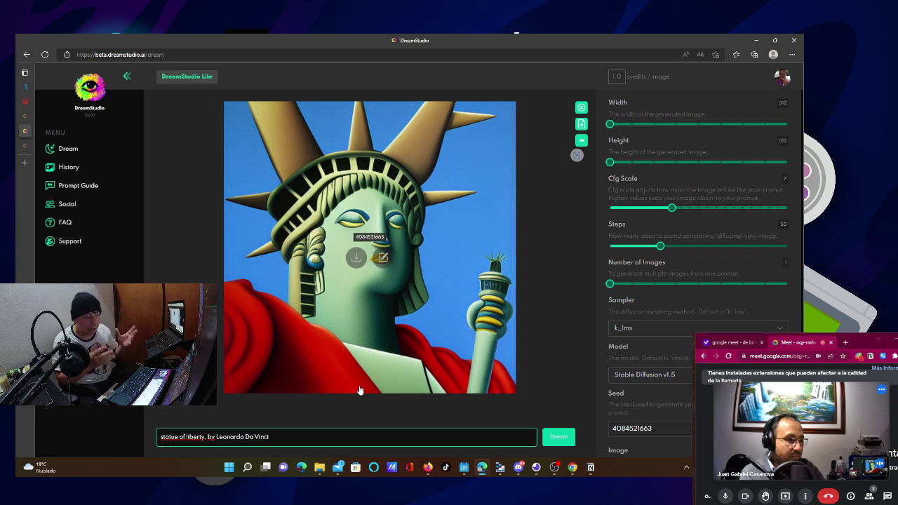
{"action": "left_click", "coordinate": [554, 437]}
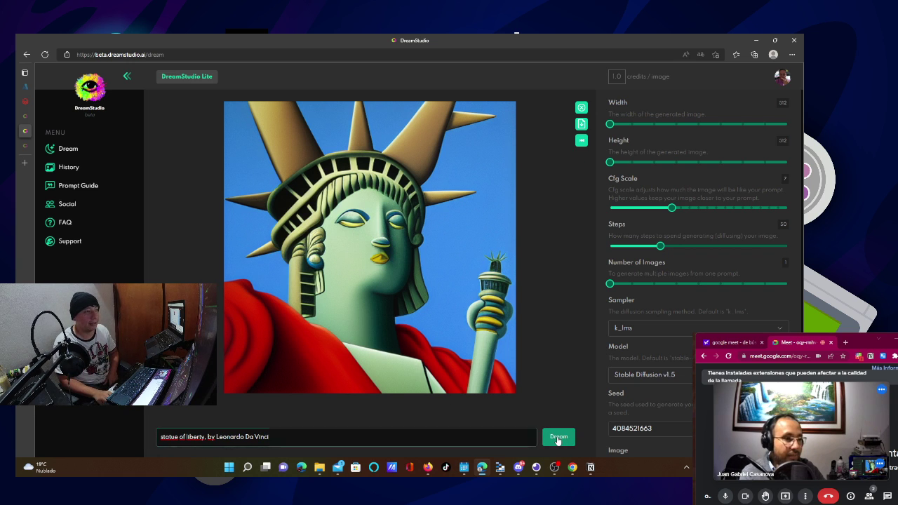
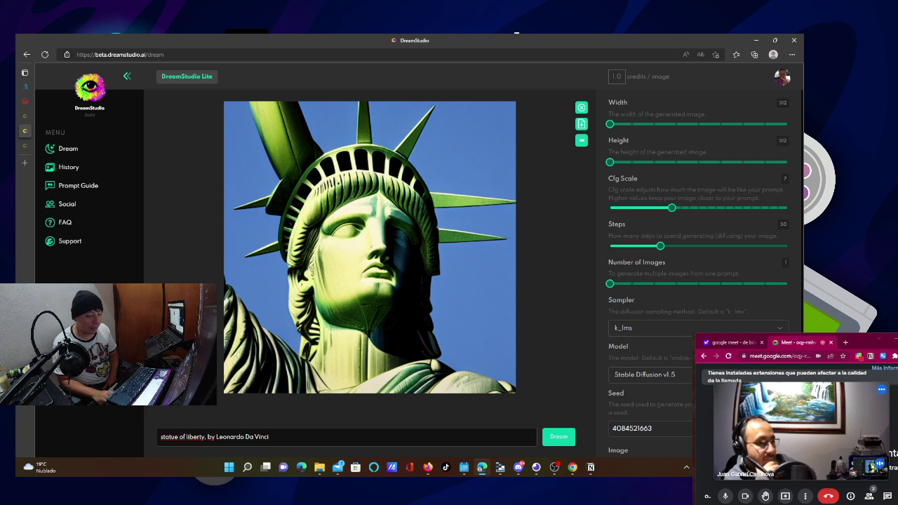
Switch to Firefox and view Carlos Jacanamijoy's paintings in the Google image results, enlarging one of the abstract works
{"action": "key", "text": "alt+Tab"}
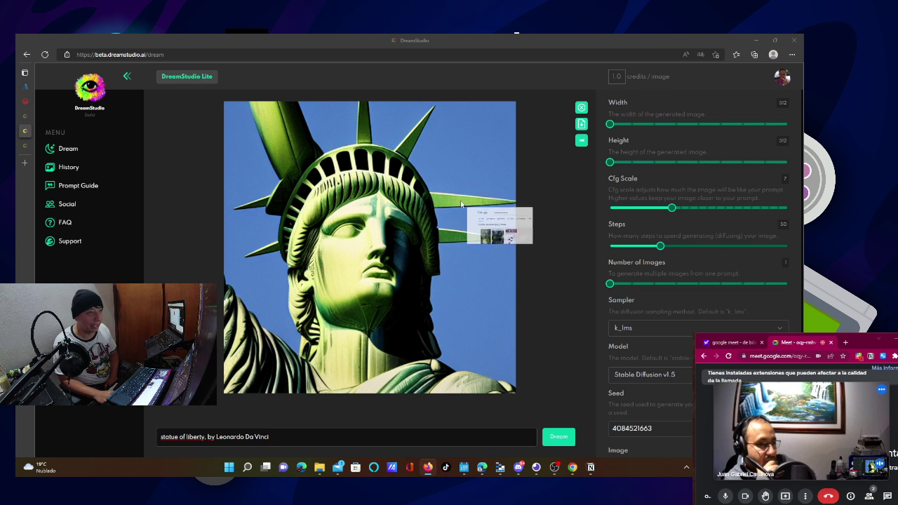
{"action": "key", "text": "alt+Tab"}
{"action": "left_click_drag", "start_coordinate": [541, 213], "coordinate": [491, 35]}
{"action": "scroll", "coordinate": [483, 357], "scroll_direction": "down", "scroll_amount": 2}
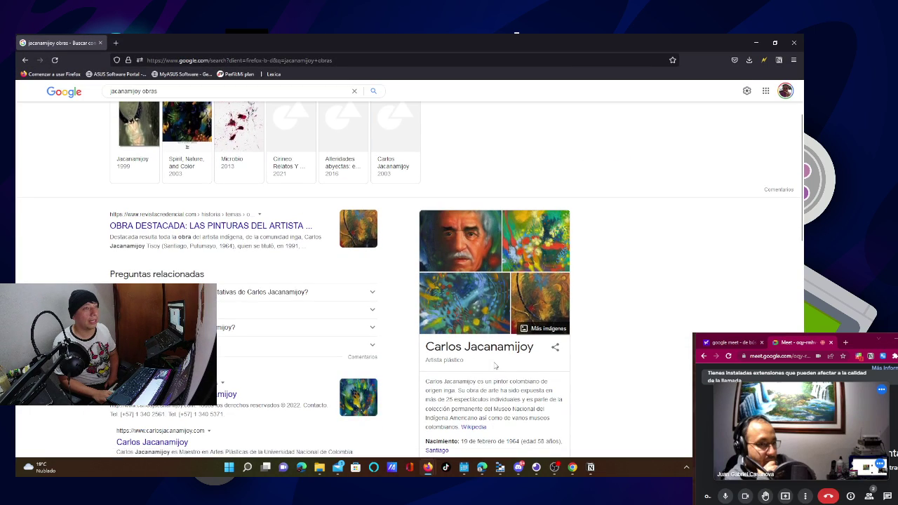
{"action": "left_click", "coordinate": [471, 308]}
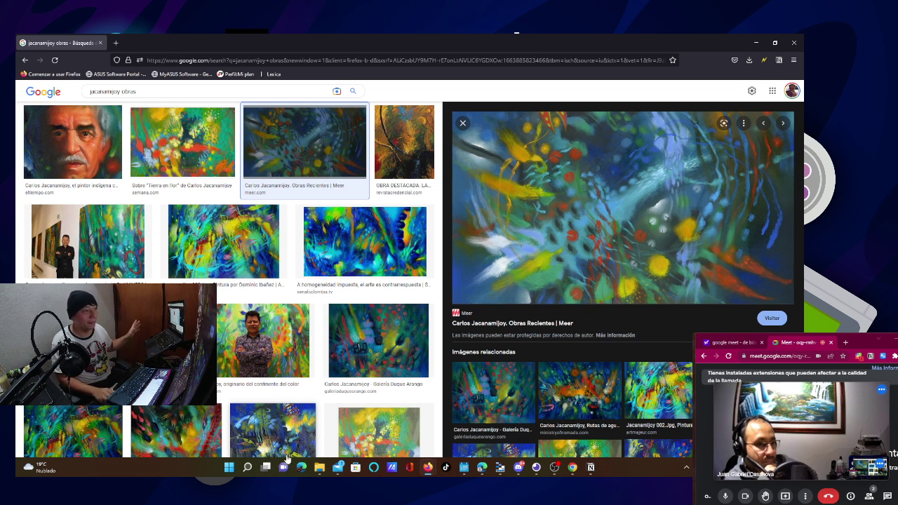
{"action": "scroll", "coordinate": [304, 348], "scroll_direction": "up", "scroll_amount": 3}
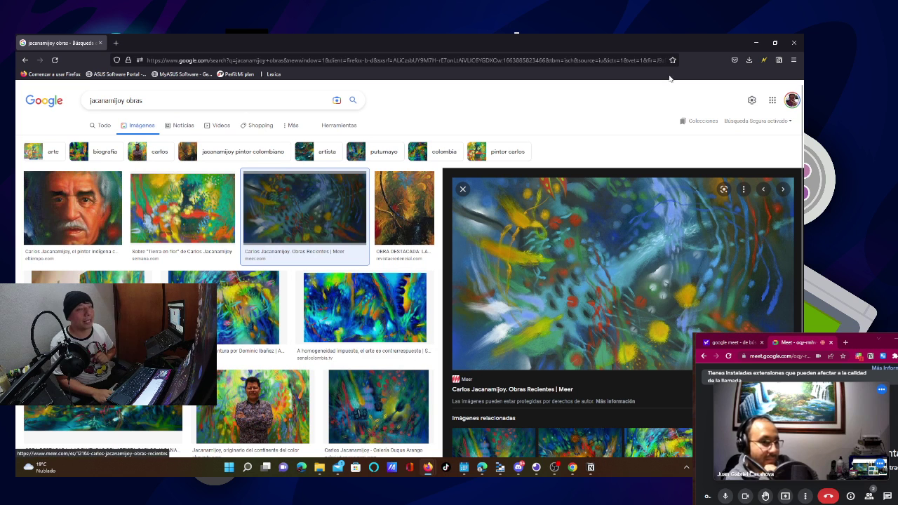
Back in DreamStudio, replace "Leonardo Da Vinci" in the Statue of Liberty prompt with "Carlos Janamijoy" and generate an image
{"action": "key", "text": "alt+Tab"}
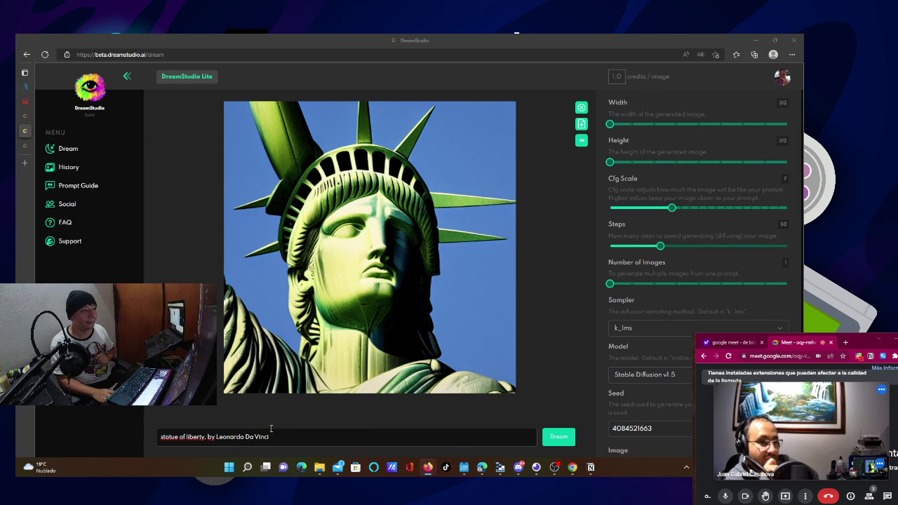
{"action": "left_click_drag", "start_coordinate": [270, 437], "coordinate": [217, 436]}
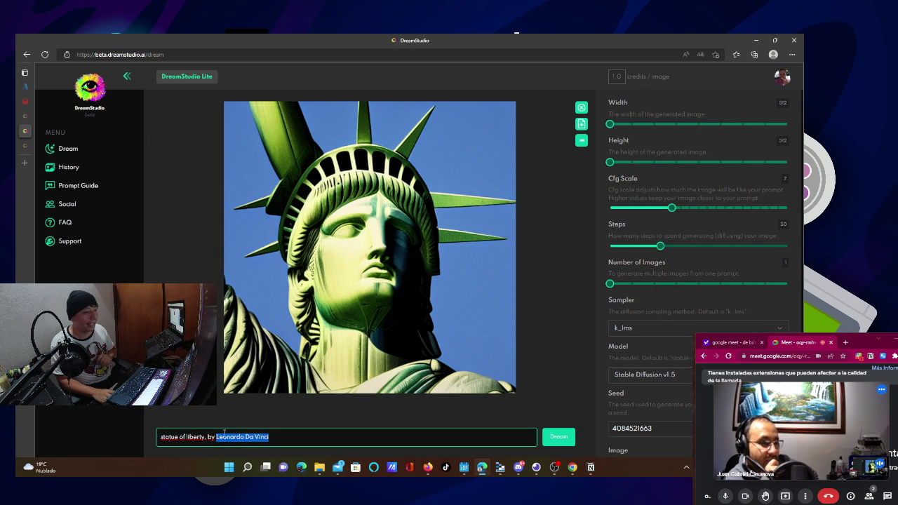
{"action": "type", "text": "Carlos Janom"}
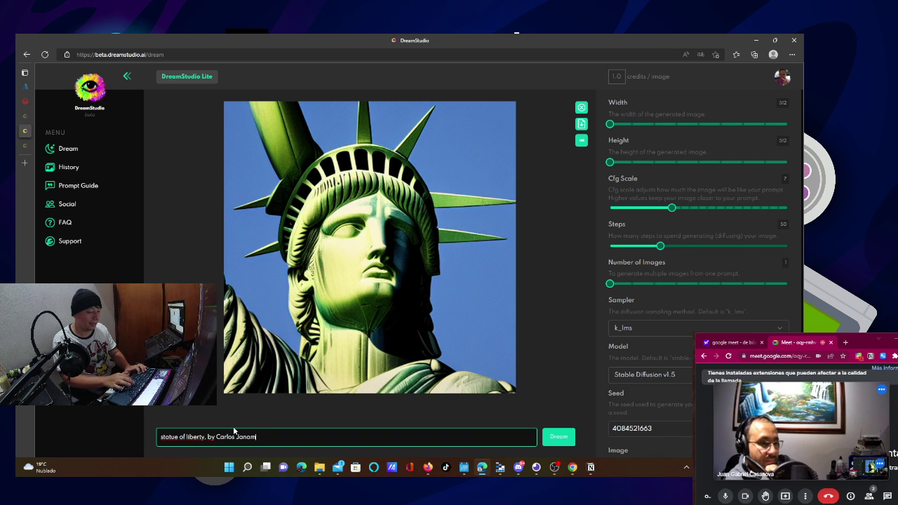
{"action": "type", "text": "ijaoy"}
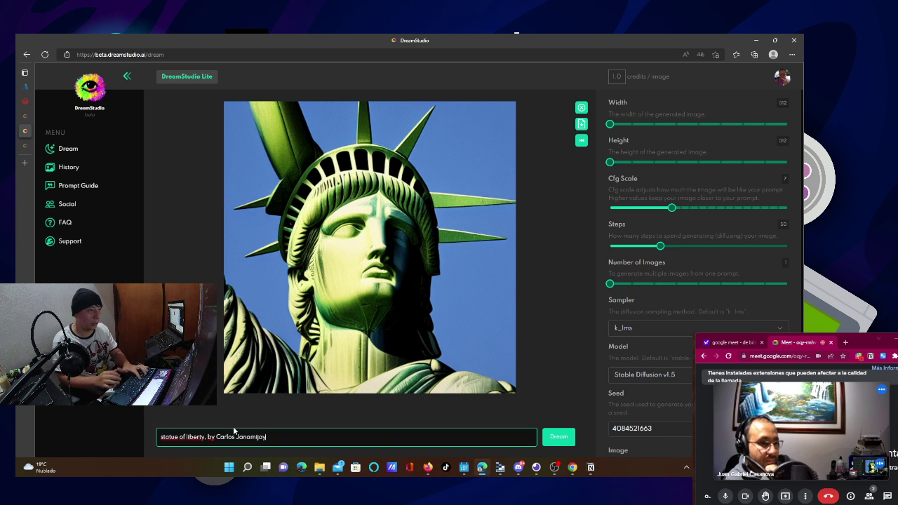
{"action": "left_click", "coordinate": [570, 442]}
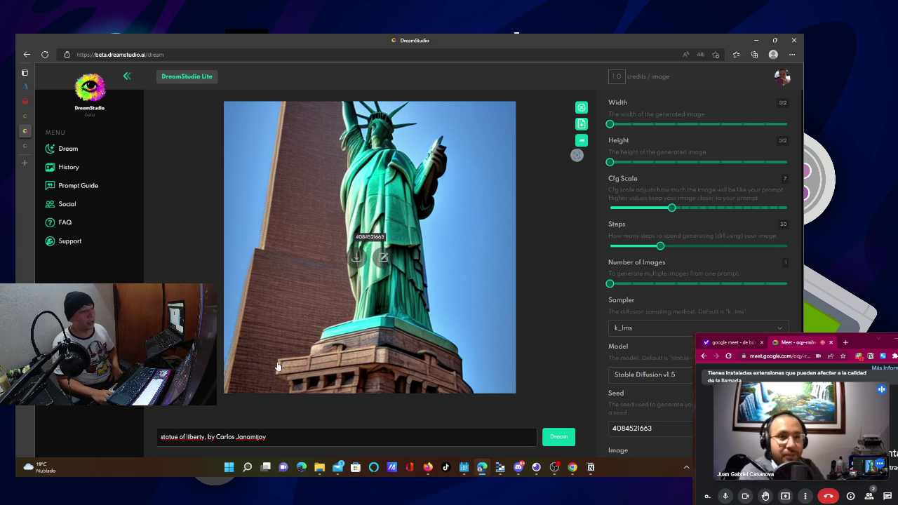
Replace the artist's full name in the Statue of Liberty prompt with "Botero"
{"action": "double_click", "coordinate": [254, 437]}
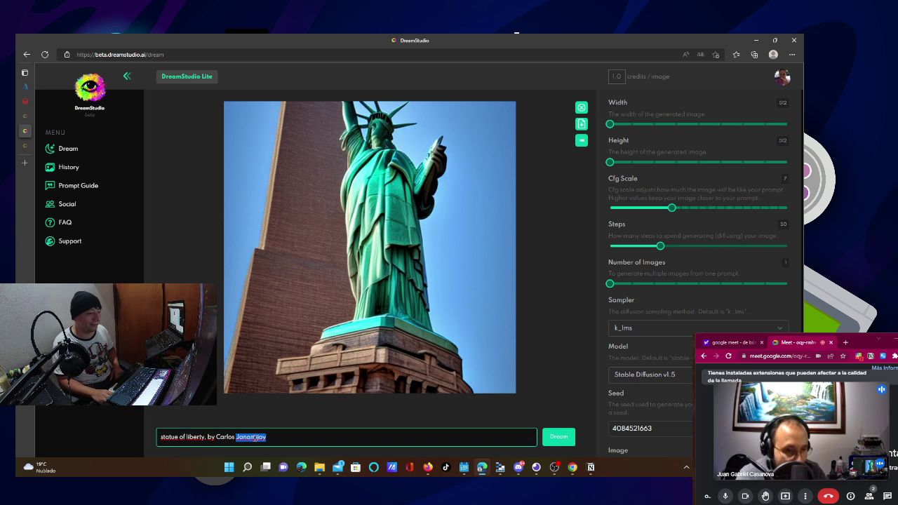
{"action": "triple_click", "coordinate": [254, 437]}
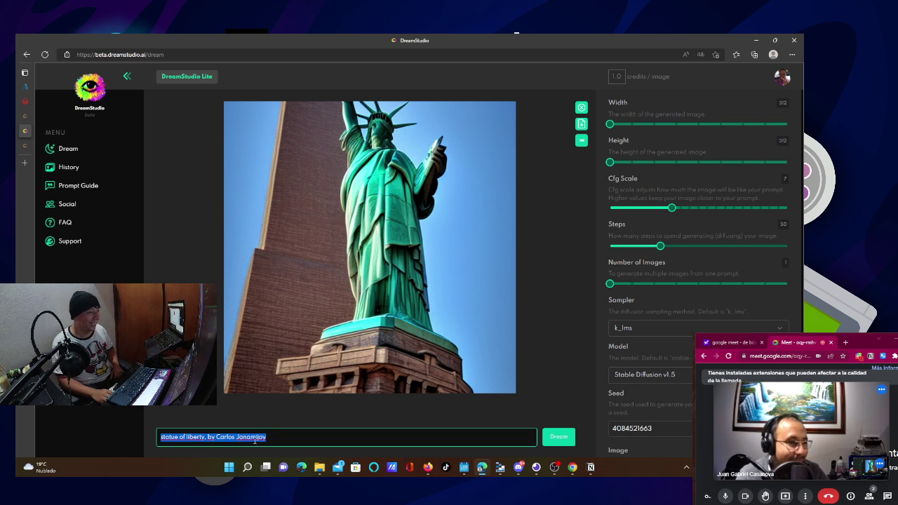
{"action": "double_click", "coordinate": [257, 440]}
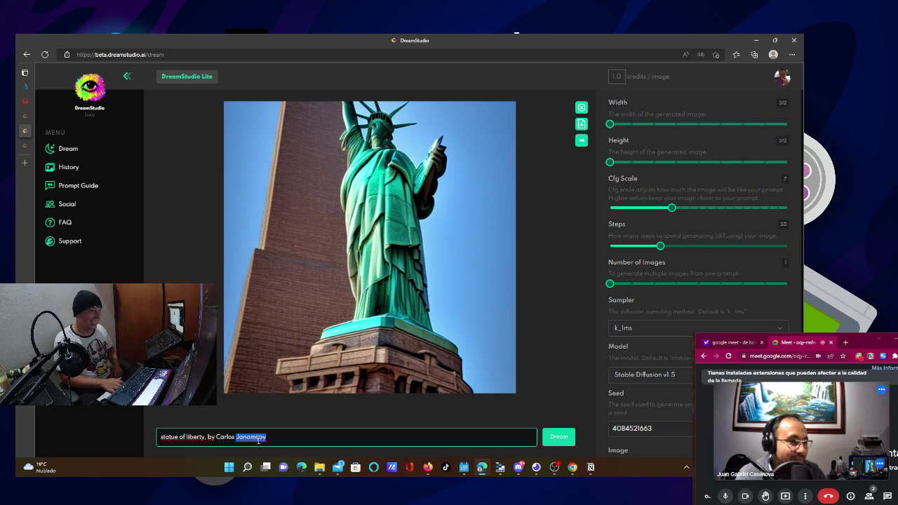
{"action": "key", "text": "BackSpace"}
{"action": "key", "text": "BackSpace"}
{"action": "key", "text": "BackSpace"}
{"action": "key", "text": "BackSpace"}
{"action": "key", "text": "BackSpace"}
{"action": "key", "text": "BackSpace"}
{"action": "key", "text": "BackSpace"}
{"action": "key", "text": "BackSpace"}
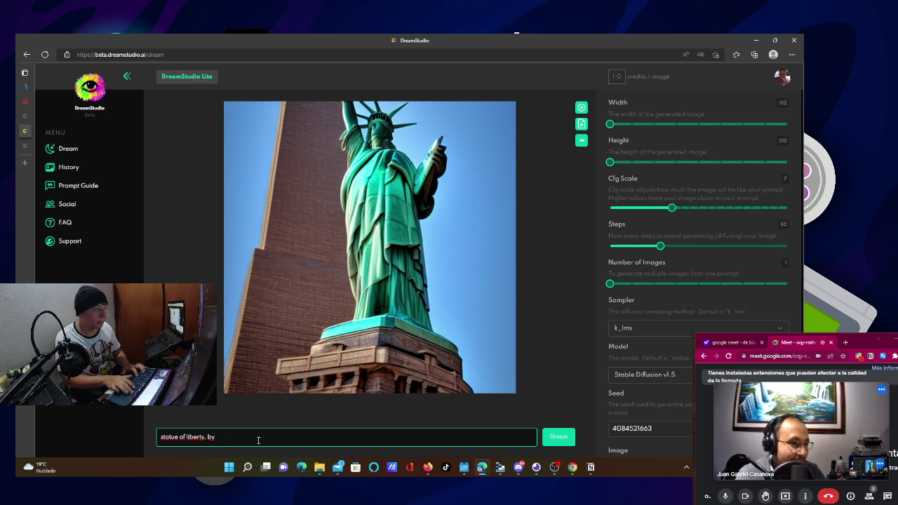
{"action": "type", "text": "Botero"}
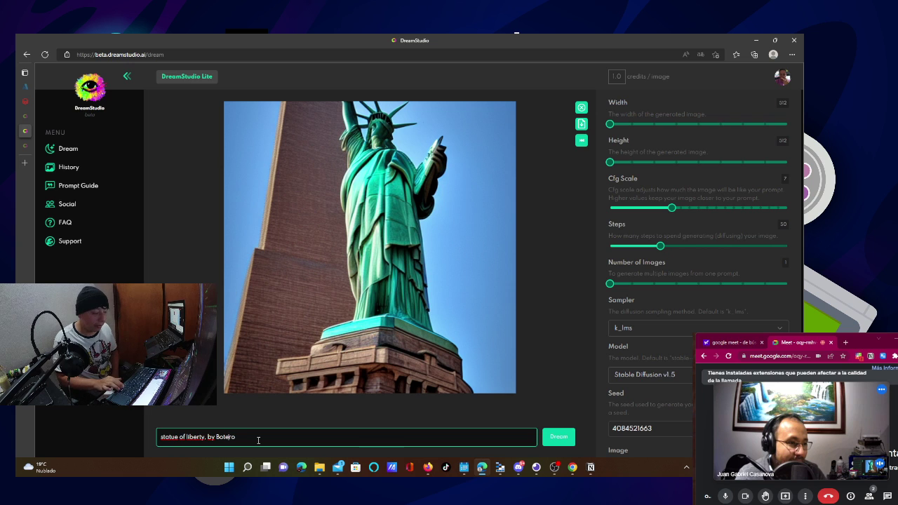
Replace "statue of liberty" with "Wolverine Marvel" before ", by Botero" in the prompt and generate an image
{"action": "key", "text": "Left"}
{"action": "key", "text": "Left"}
{"action": "key", "text": "Left"}
{"action": "key", "text": "Left"}
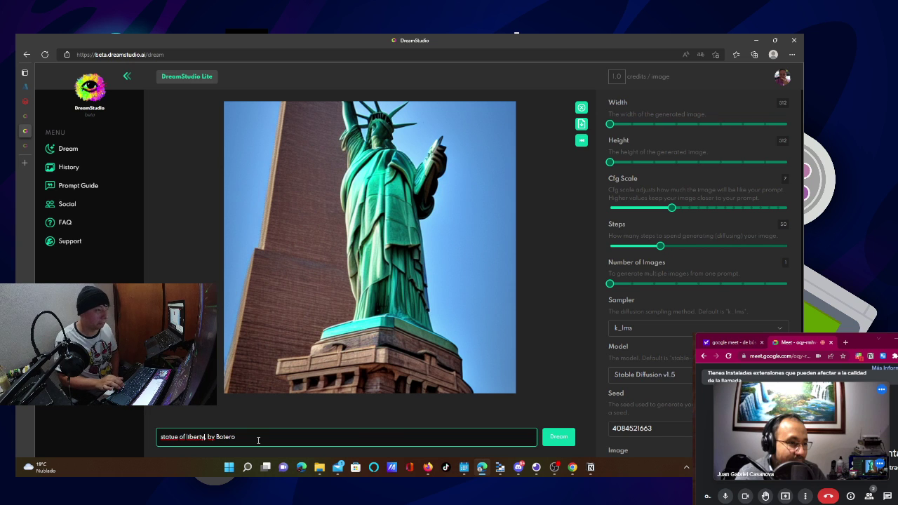
{"action": "key", "text": "BackSpace"}
{"action": "key", "text": "BackSpace"}
{"action": "key", "text": "BackSpace"}
{"action": "key", "text": "BackSpace"}
{"action": "key", "text": "BackSpace"}
{"action": "key", "text": "BackSpace"}
{"action": "key", "text": "BackSpace"}
{"action": "key", "text": "BackSpace"}
{"action": "key", "text": "BackSpace"}
{"action": "key", "text": "BackSpace"}
{"action": "key", "text": "BackSpace"}
{"action": "key", "text": "BackSpace"}
{"action": "key", "text": "BackSpace"}
{"action": "key", "text": "BackSpace"}
{"action": "key", "text": "BackSpace"}
{"action": "key", "text": "BackSpace"}
{"action": "key", "text": "BackSpace"}
{"action": "key", "text": "BackSpace"}
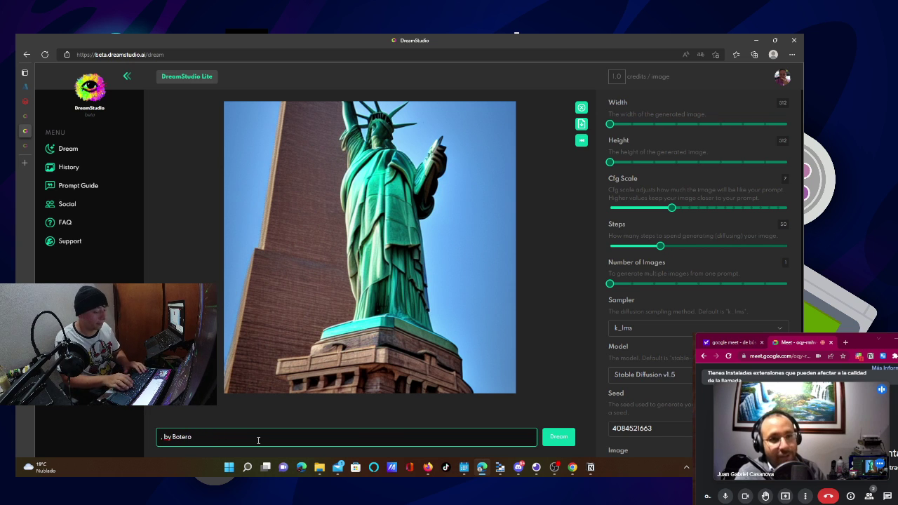
{"action": "type", "text": "Wolverine "}
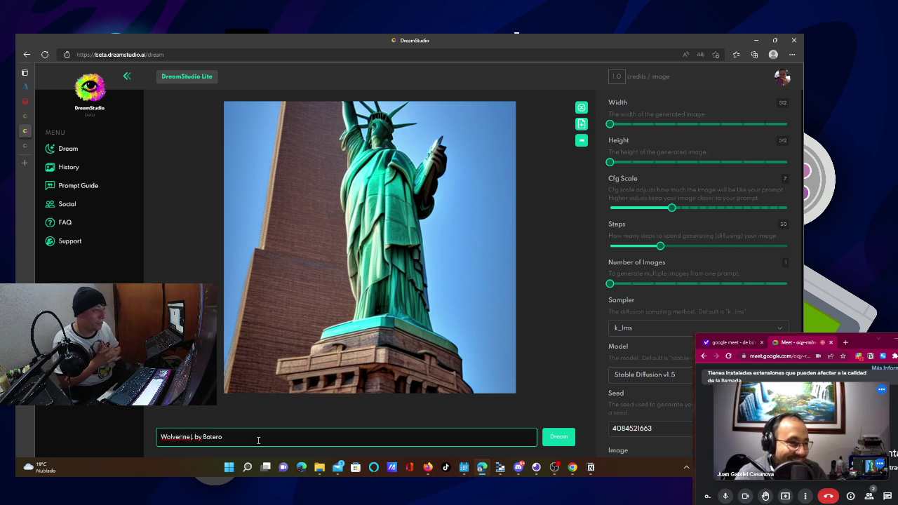
{"action": "type", "text": " Marvel"}
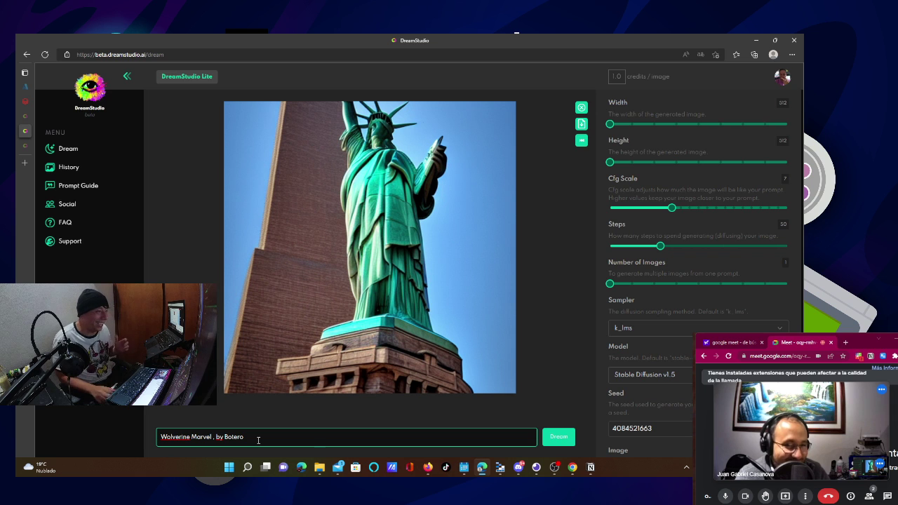
{"action": "left_click", "coordinate": [560, 434]}
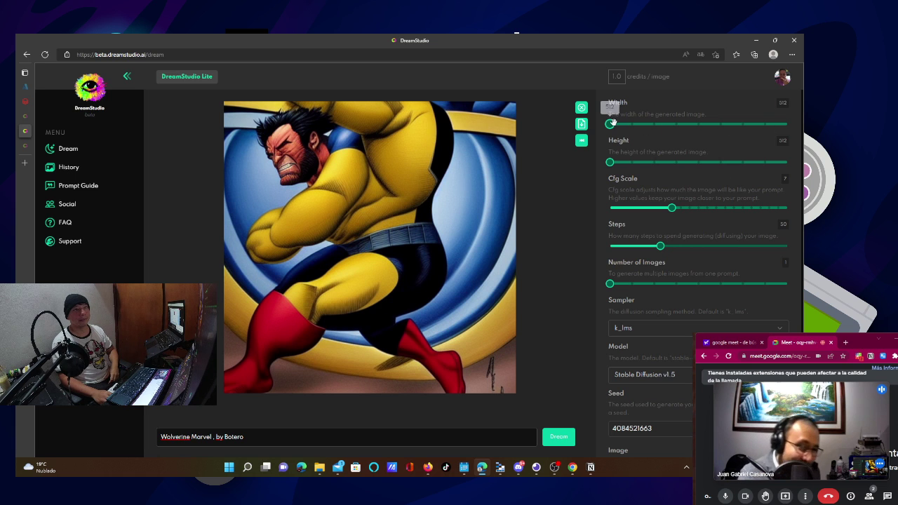
Set the image height to 768, change the prompt's subject to "Iguazu" and generate an image by Botero
{"action": "left_click_drag", "start_coordinate": [610, 162], "coordinate": [694, 162]}
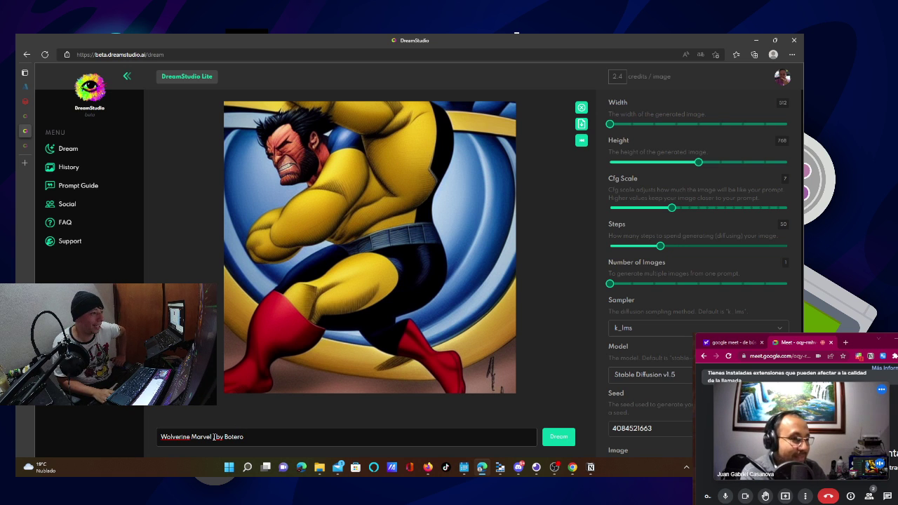
{"action": "left_click_drag", "start_coordinate": [212, 436], "coordinate": [152, 437]}
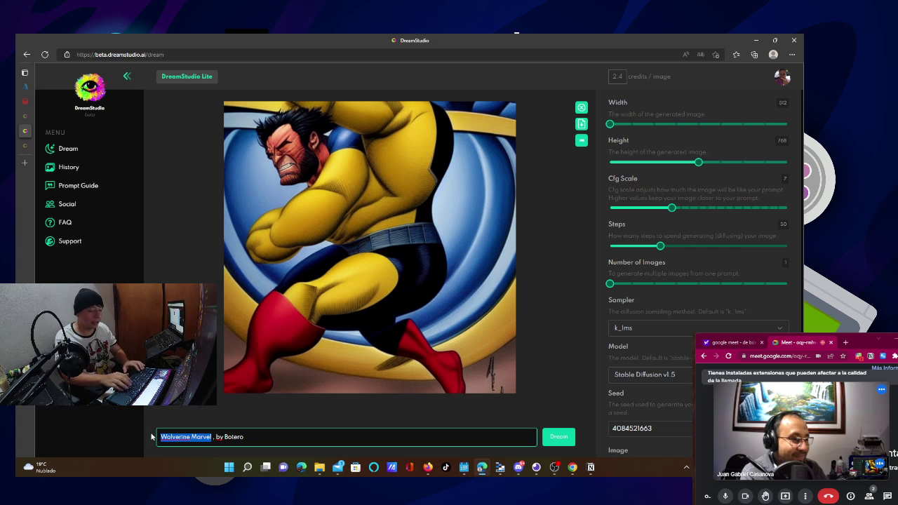
{"action": "type", "text": "Iguazú"}
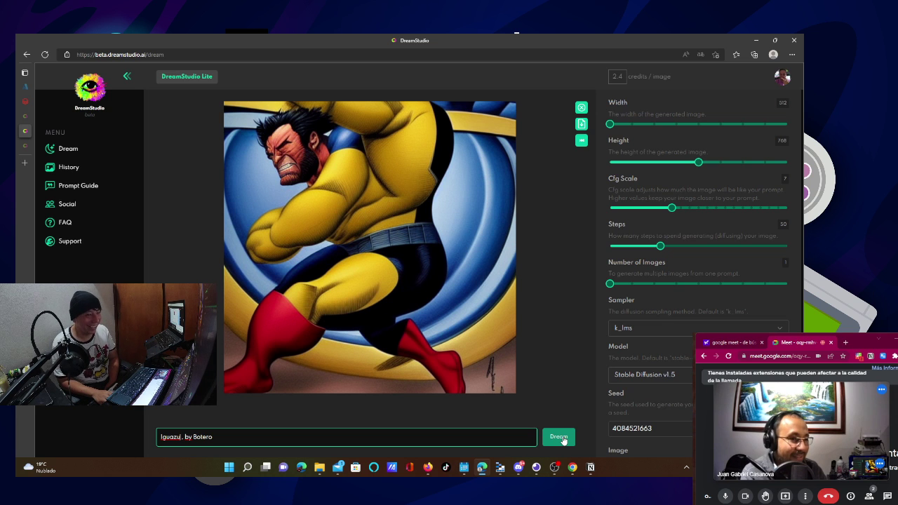
{"action": "left_click", "coordinate": [561, 438]}
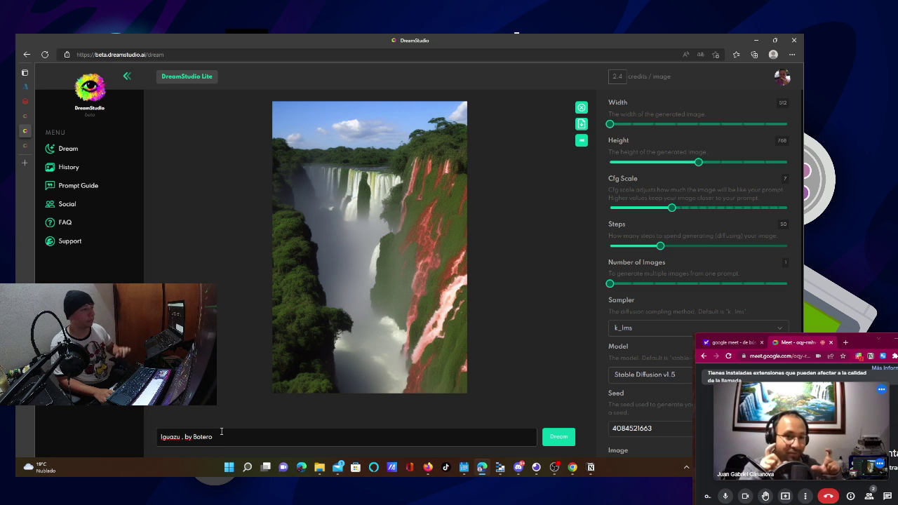
Change the prompt to "Iphone, by Botero" and generate an image
{"action": "double_click", "coordinate": [165, 436]}
{"action": "type", "text": "Iphone,"}
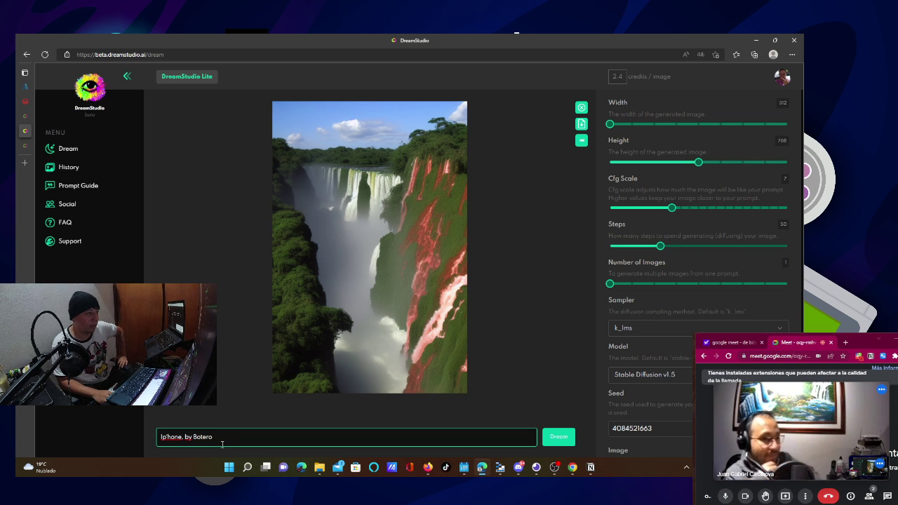
{"action": "left_click", "coordinate": [169, 438]}
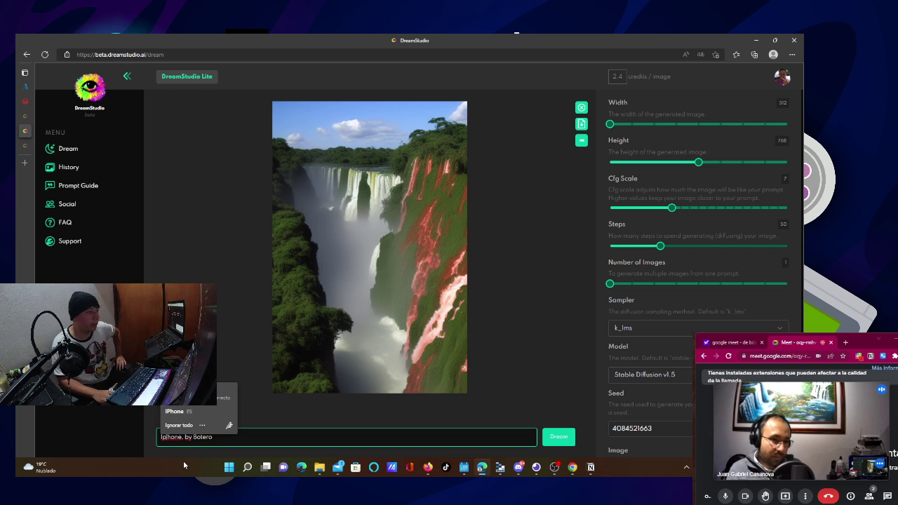
{"action": "left_click", "coordinate": [183, 460]}
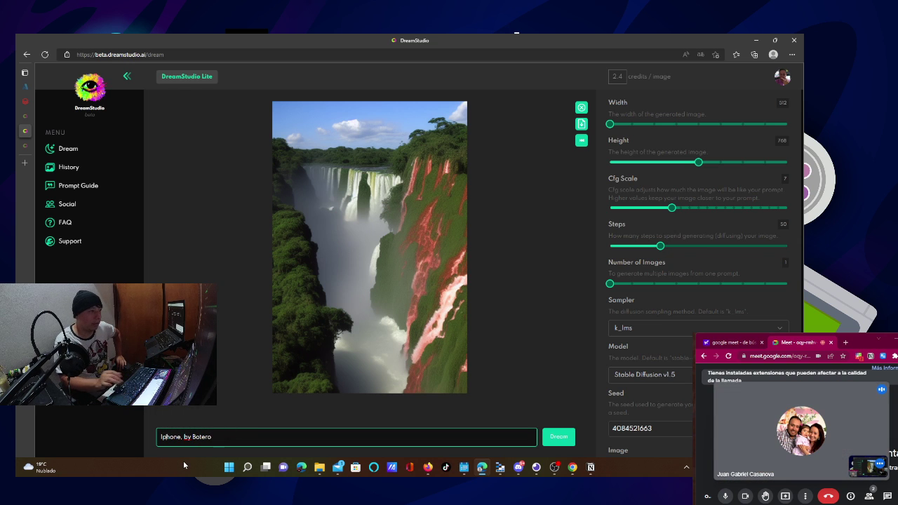
{"action": "left_click", "coordinate": [232, 437]}
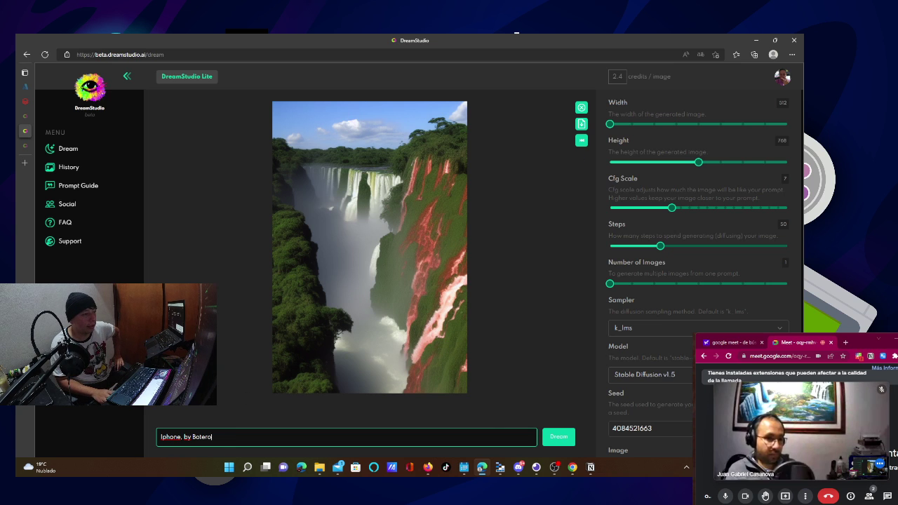
{"action": "left_click", "coordinate": [565, 441]}
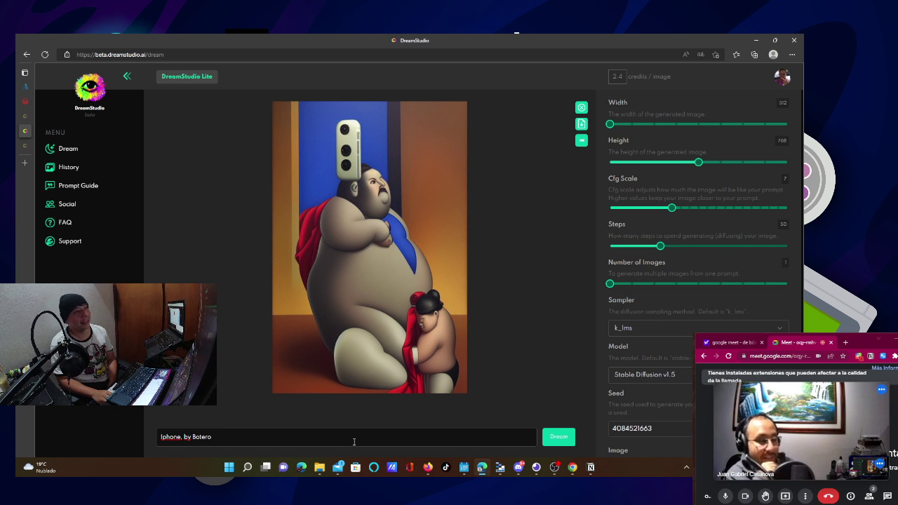
Insert "concept art," before "by Botero" in the Iphone prompt and generate a new image
{"action": "left_click", "coordinate": [183, 439]}
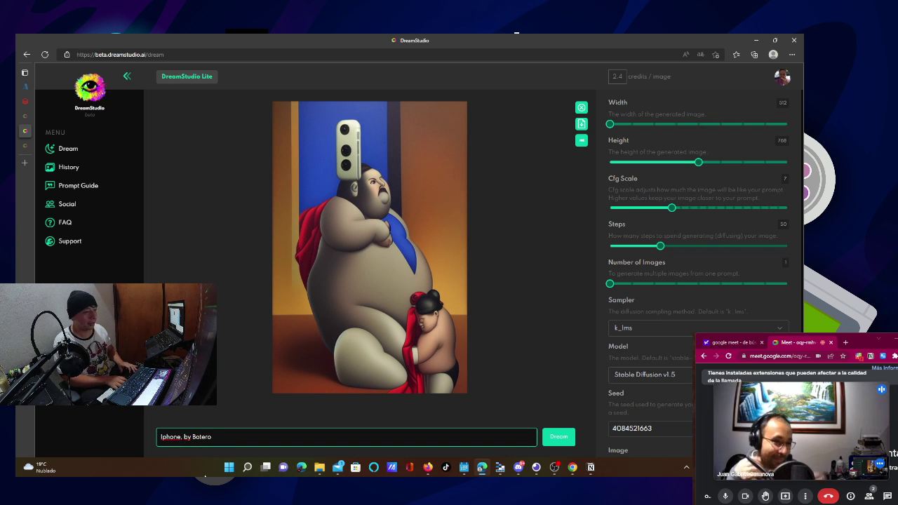
{"action": "type", "text": "concept"}
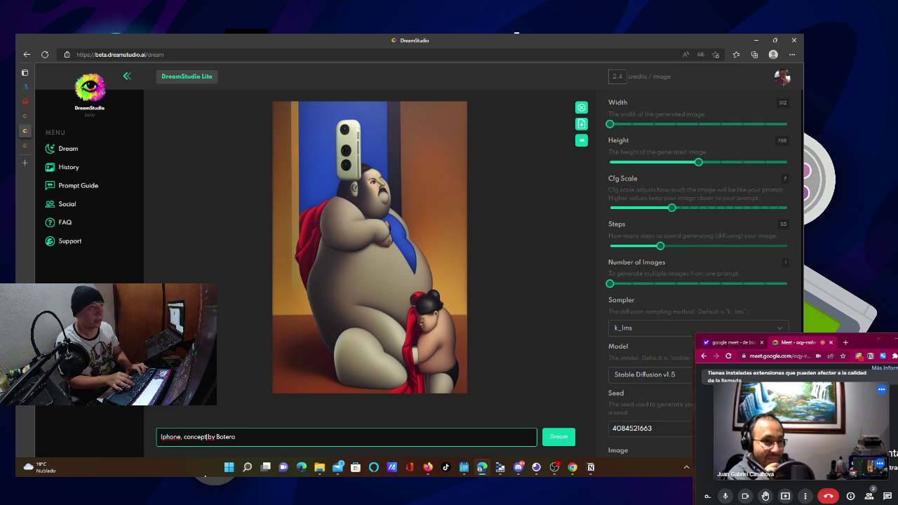
{"action": "type", "text": " art."}
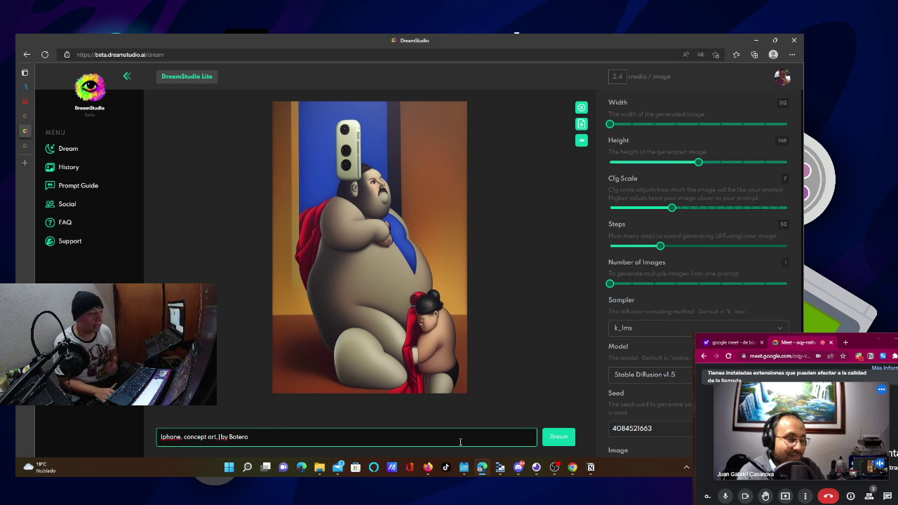
{"action": "left_click", "coordinate": [555, 437]}
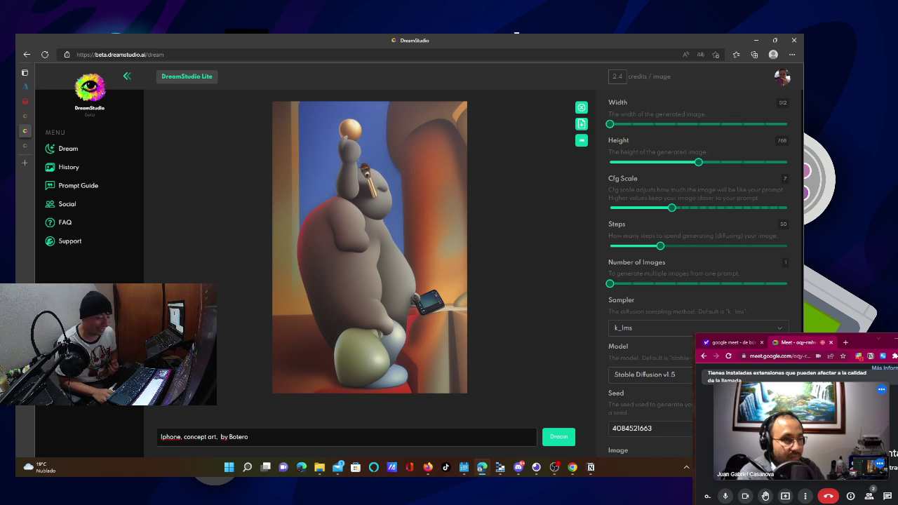
Replace ", concept art," with "design" so the prompt reads "Iphone design by Botero"
{"action": "left_click", "coordinate": [181, 438]}
{"action": "key", "text": "ctrl+shift+Right"}
{"action": "key", "text": "ctrl+shift+Right"}
{"action": "key", "text": "ctrl+shift+Right"}
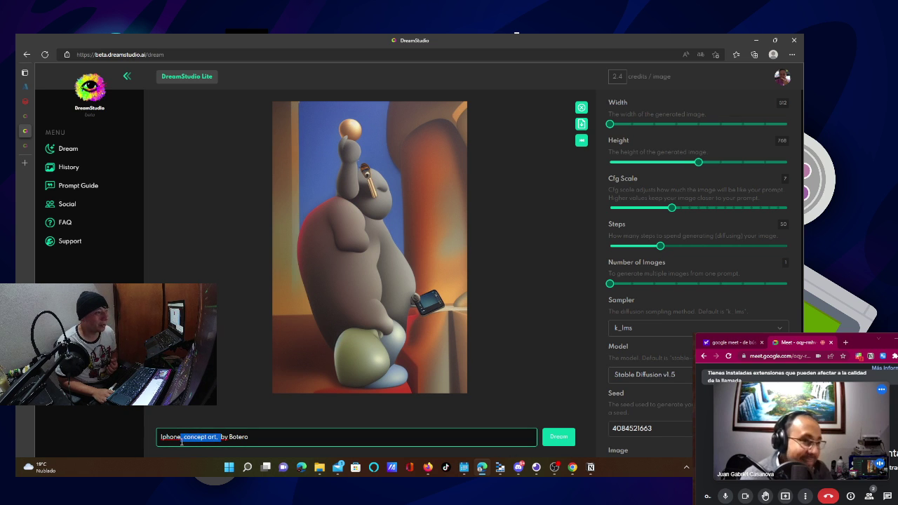
{"action": "type", "text": "dse"}
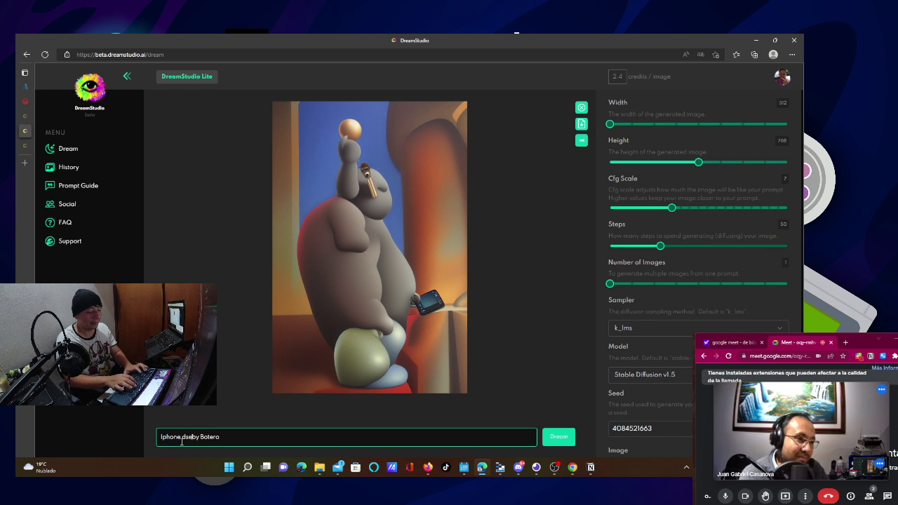
{"action": "key", "text": "BackSpace"}
{"action": "type", "text": "sign"}
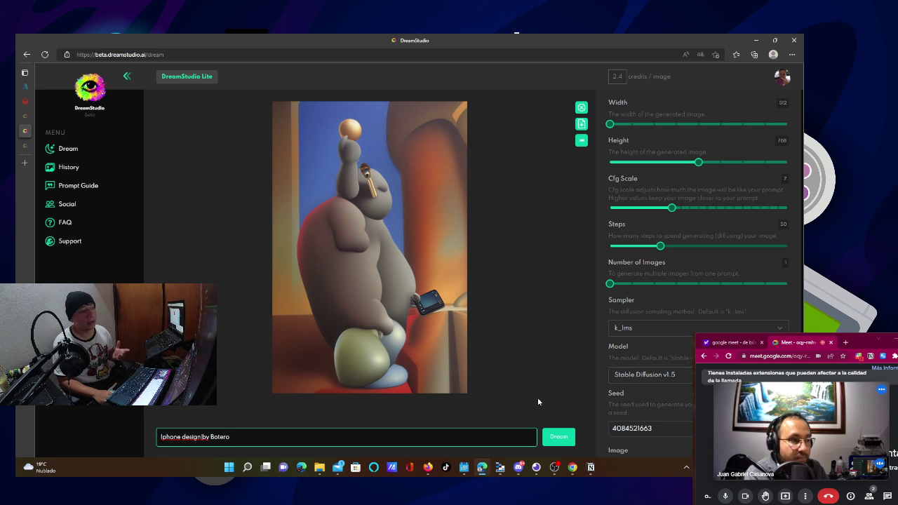
Generate the "Iphone design by Botero" image and download it to view the saved file
{"action": "left_click", "coordinate": [548, 437]}
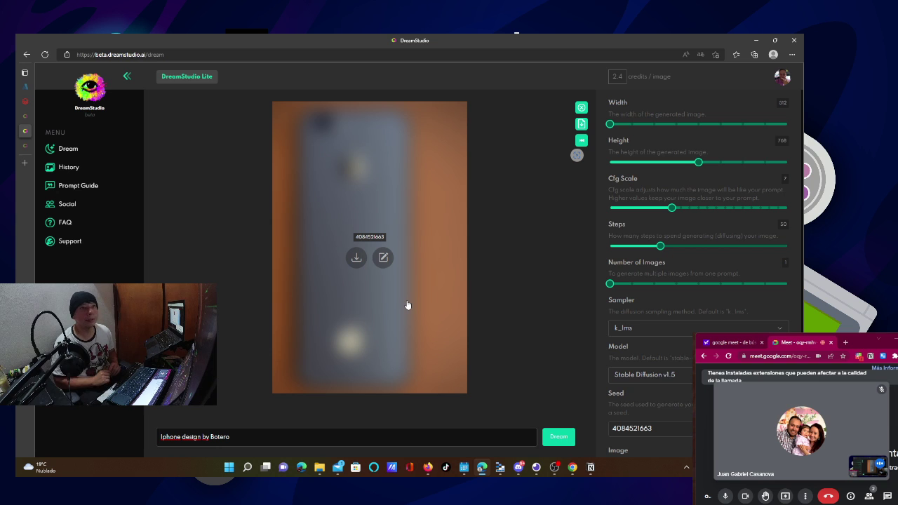
{"action": "left_click", "coordinate": [358, 258]}
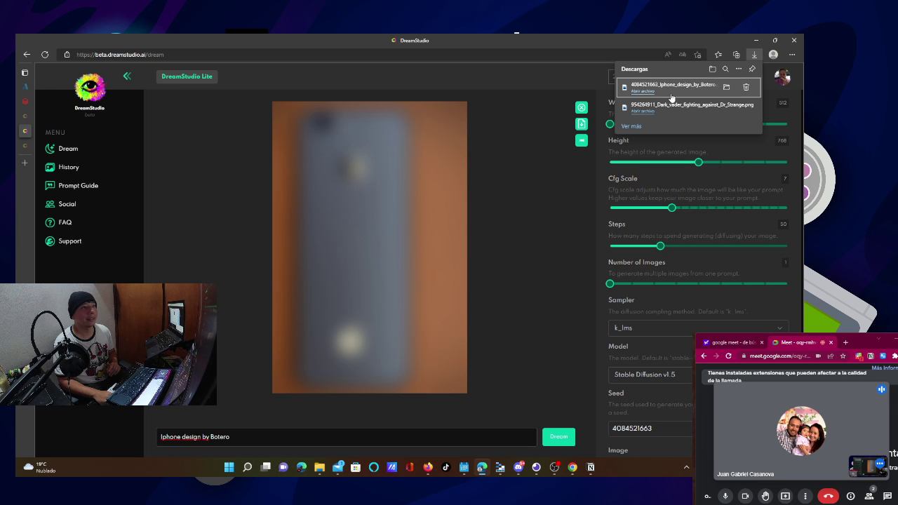
{"action": "left_click", "coordinate": [673, 94]}
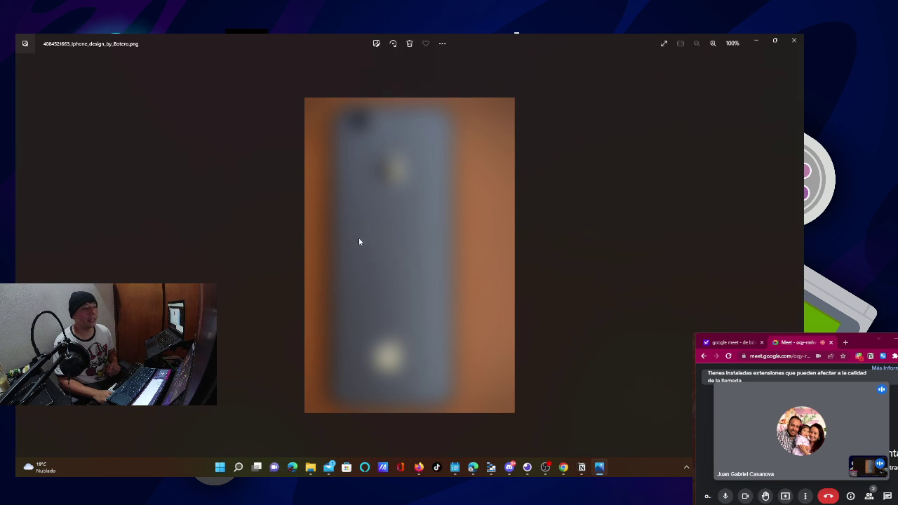
{"action": "left_click", "coordinate": [794, 40]}
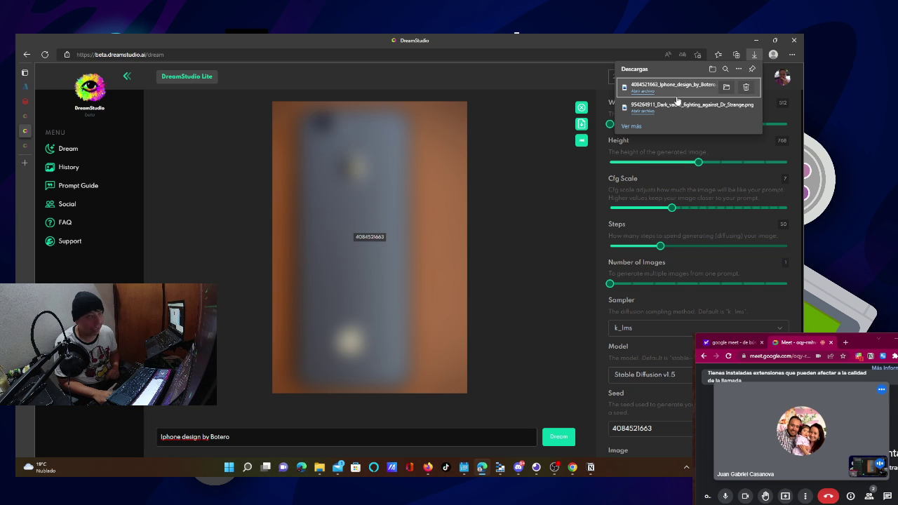
{"action": "left_click", "coordinate": [745, 54]}
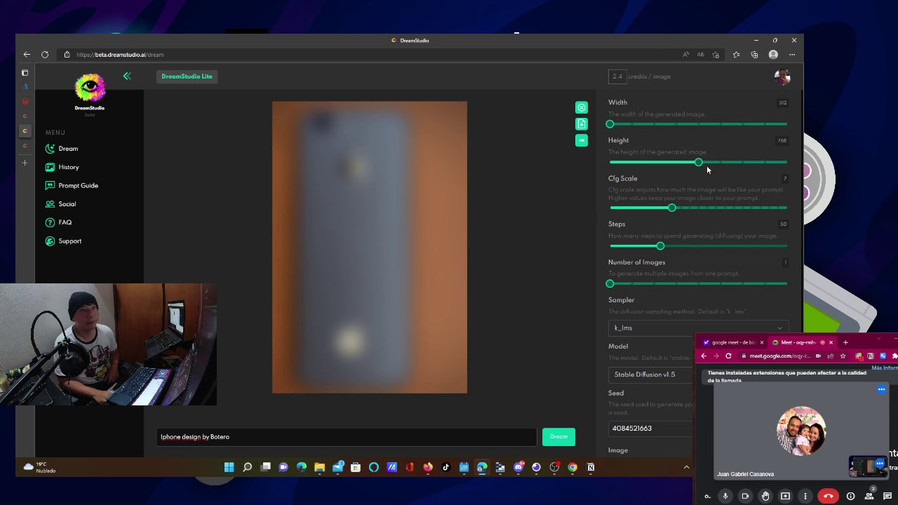
Set the image height back to 512 and select the whole prompt text
{"action": "mouse_move", "coordinate": [701, 163]}
{"action": "left_click_drag", "start_coordinate": [701, 163], "coordinate": [609, 162]}
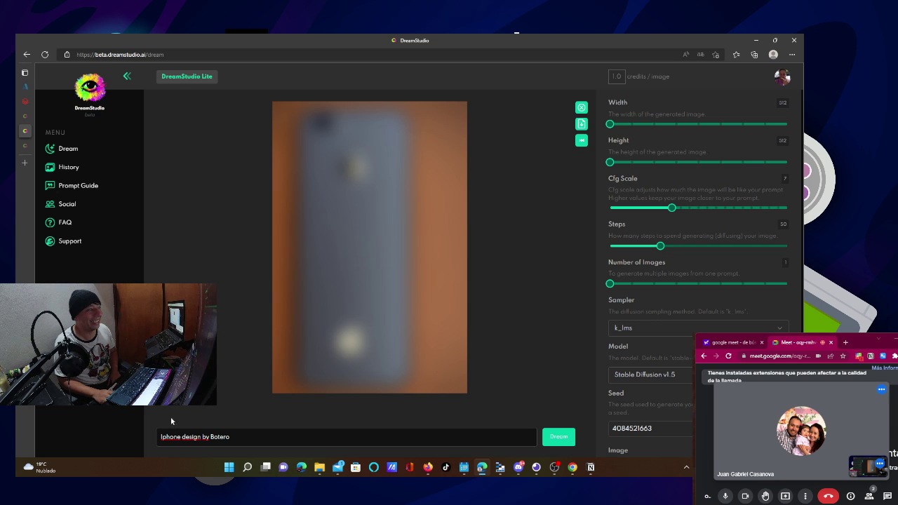
{"action": "triple_click", "coordinate": [190, 436]}
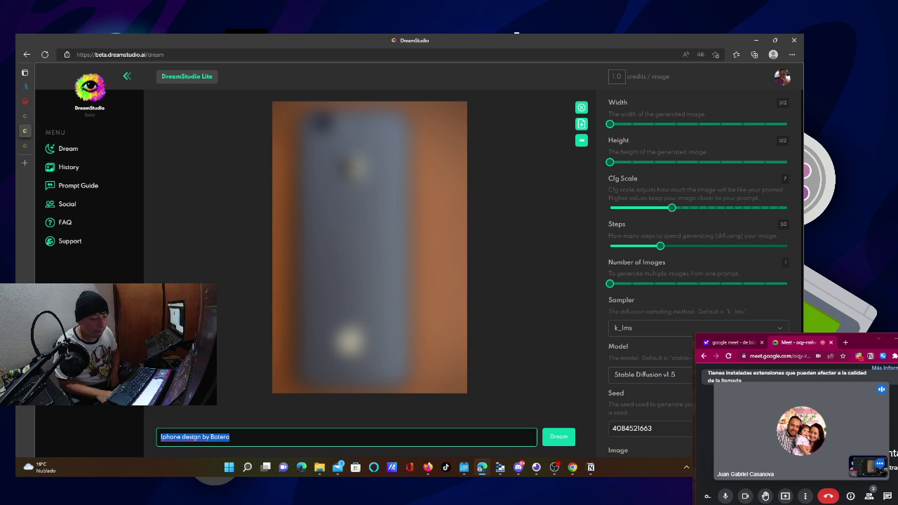
Switch to Discord and examine the showcase images on the Midjourney server's home feed
{"action": "key", "text": "alt+Tab"}
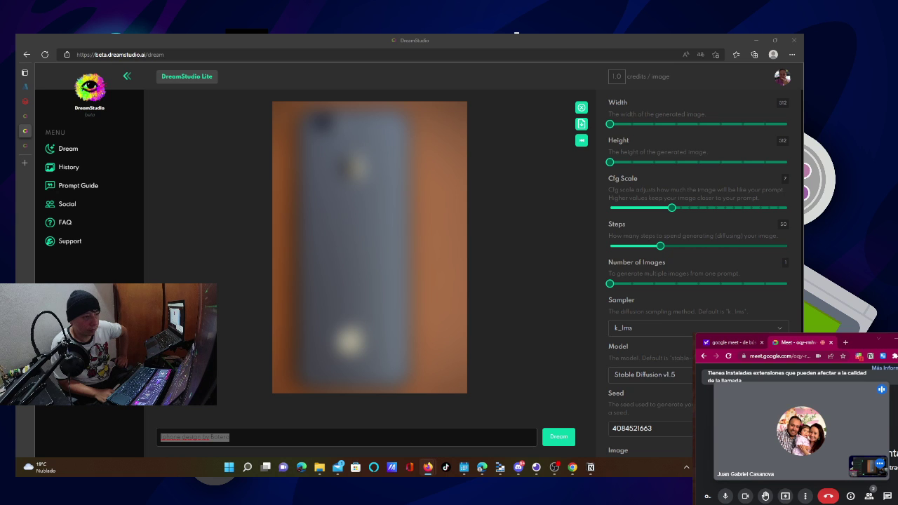
{"action": "mouse_move", "coordinate": [515, 473]}
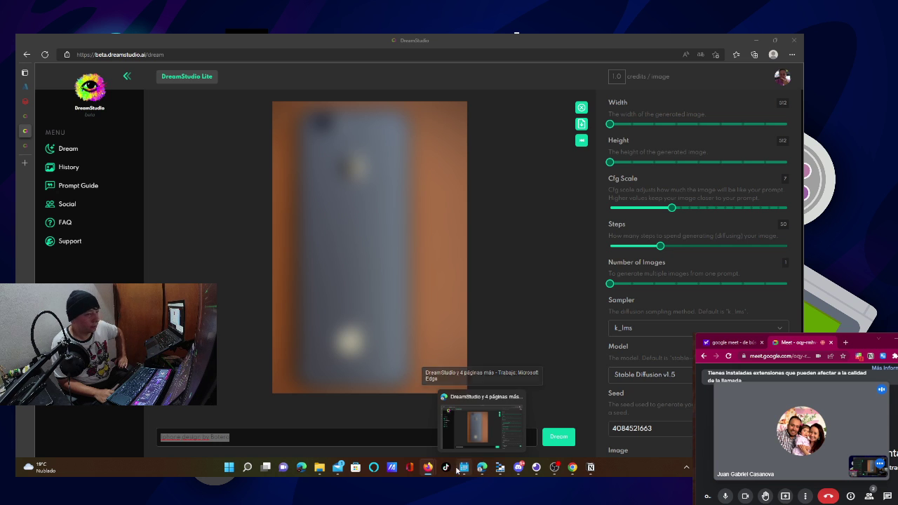
{"action": "mouse_move", "coordinate": [430, 470]}
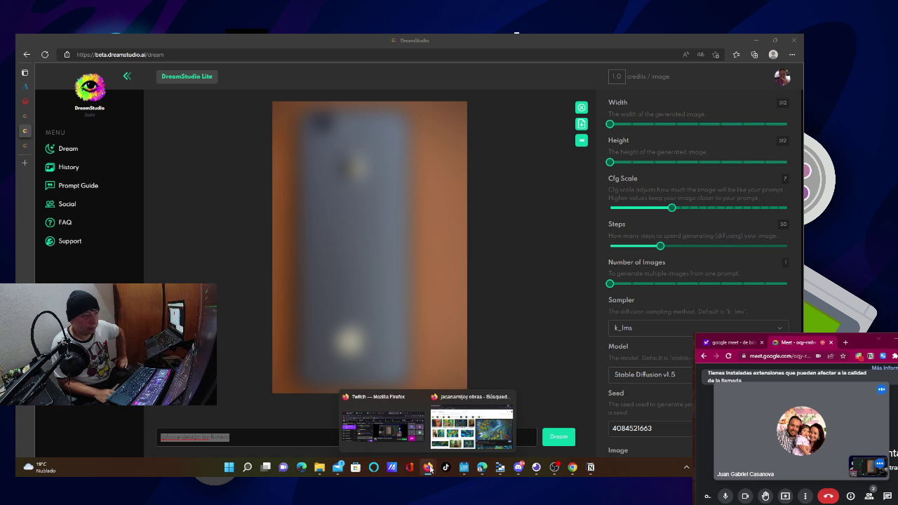
{"action": "left_click", "coordinate": [518, 468]}
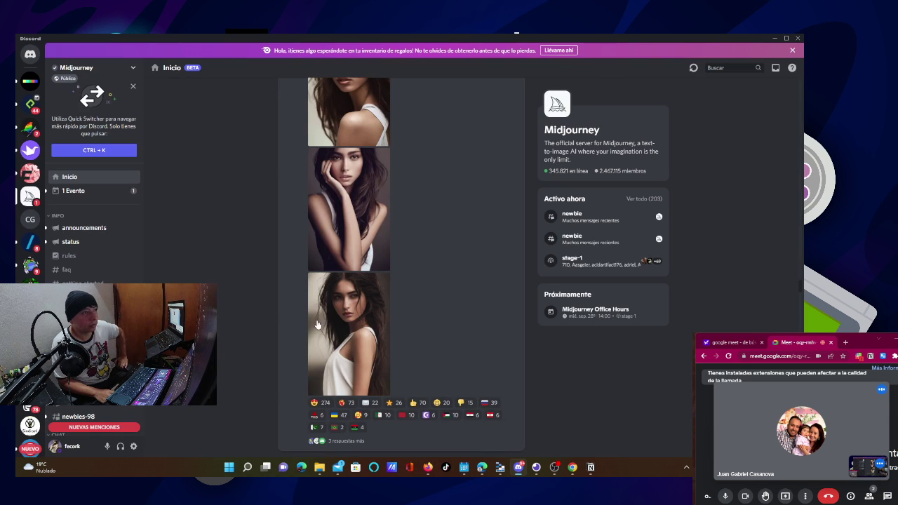
{"action": "scroll", "coordinate": [317, 325], "scroll_direction": "down", "scroll_amount": 15}
{"action": "scroll", "coordinate": [317, 325], "scroll_direction": "down", "scroll_amount": 15}
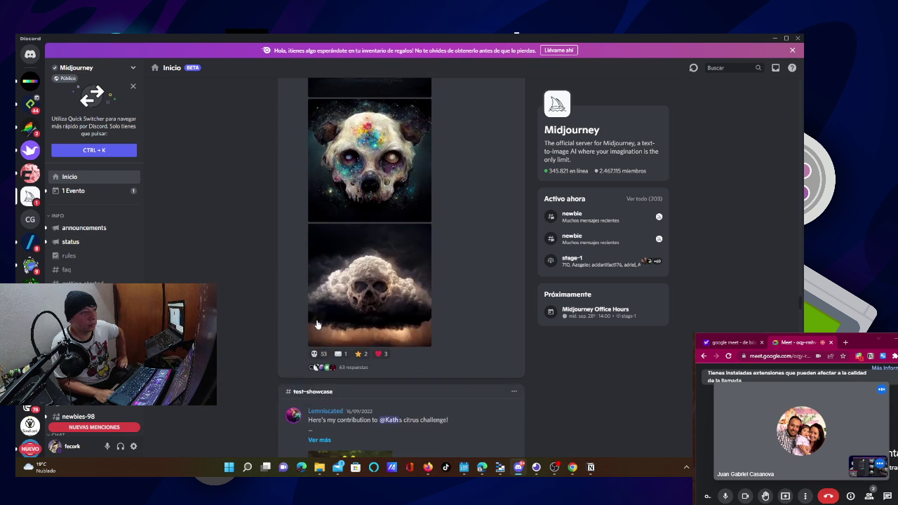
{"action": "scroll", "coordinate": [317, 325], "scroll_direction": "down", "scroll_amount": 15}
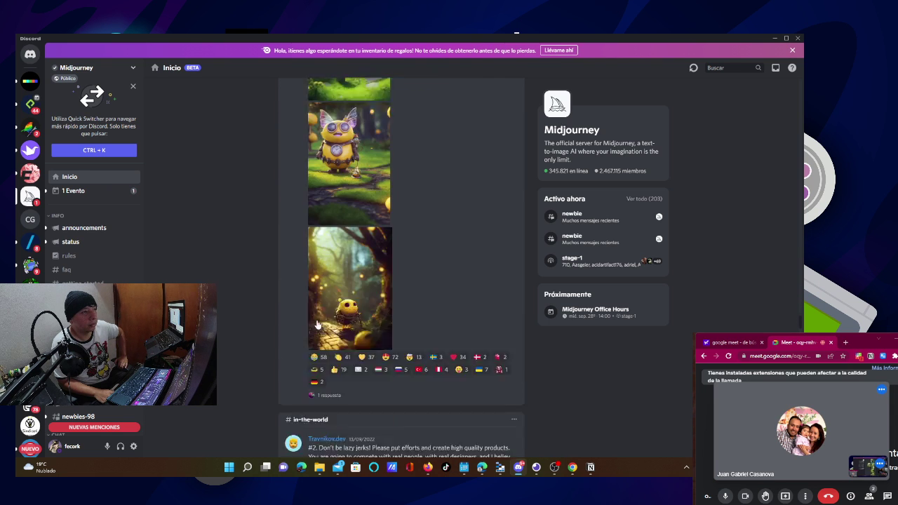
{"action": "scroll", "coordinate": [317, 324], "scroll_direction": "down", "scroll_amount": 15}
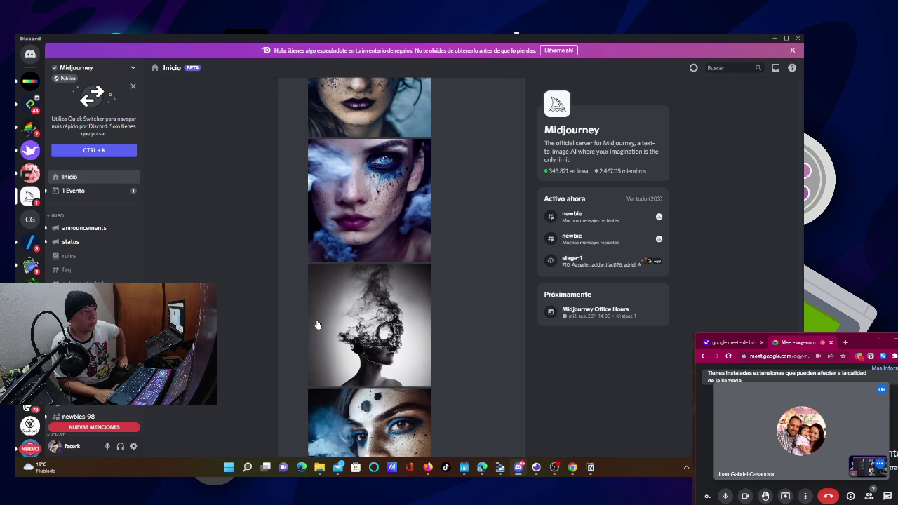
{"action": "scroll", "coordinate": [317, 325], "scroll_direction": "up", "scroll_amount": 2}
{"action": "scroll", "coordinate": [317, 325], "scroll_direction": "down", "scroll_amount": 1}
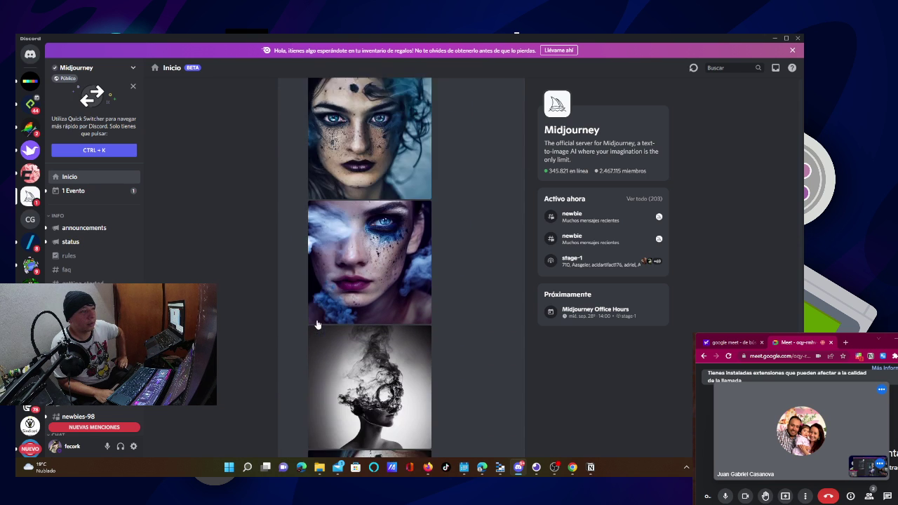
{"action": "scroll", "coordinate": [317, 325], "scroll_direction": "down", "scroll_amount": 12}
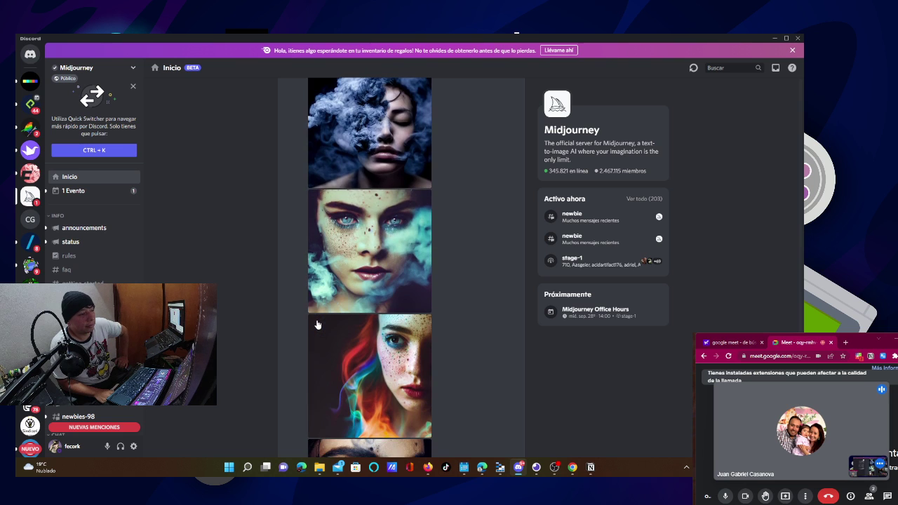
{"action": "scroll", "coordinate": [317, 325], "scroll_direction": "down", "scroll_amount": 15}
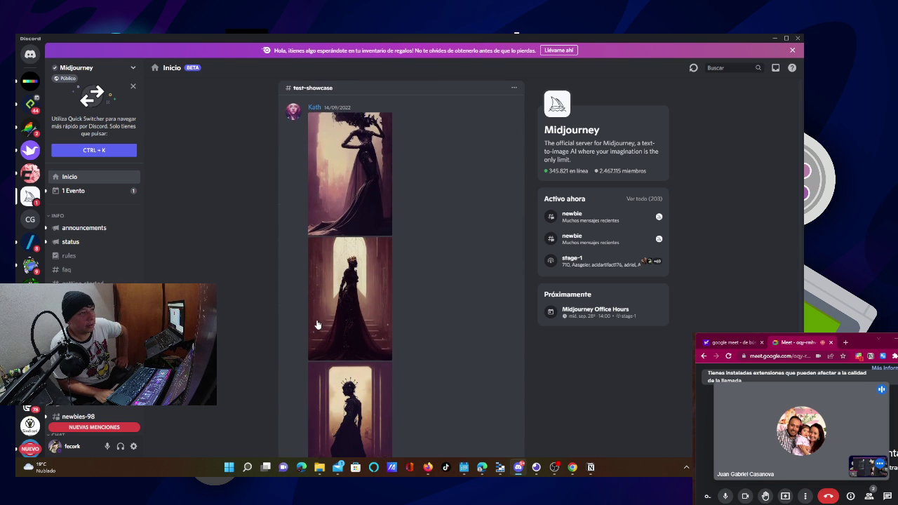
{"action": "scroll", "coordinate": [317, 325], "scroll_direction": "down", "scroll_amount": 1}
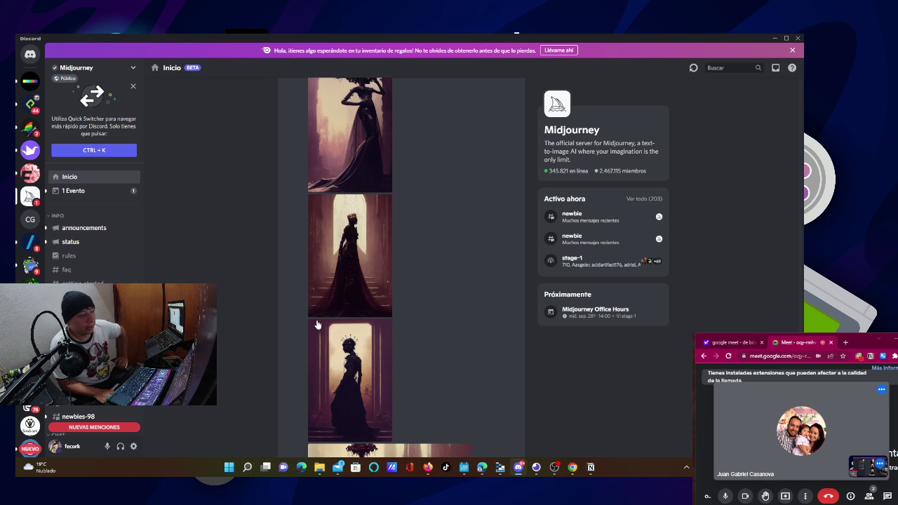
{"action": "scroll", "coordinate": [317, 325], "scroll_direction": "down", "scroll_amount": 2}
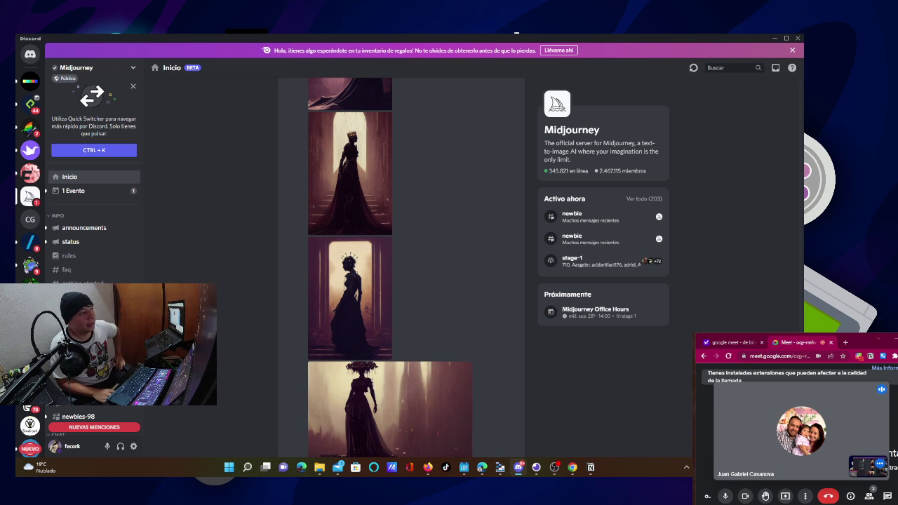
Open the newbies-38 channel and copy the prompt "a future soldier neon 4k" from the upscaled soldier image's message
{"action": "left_click", "coordinate": [572, 214]}
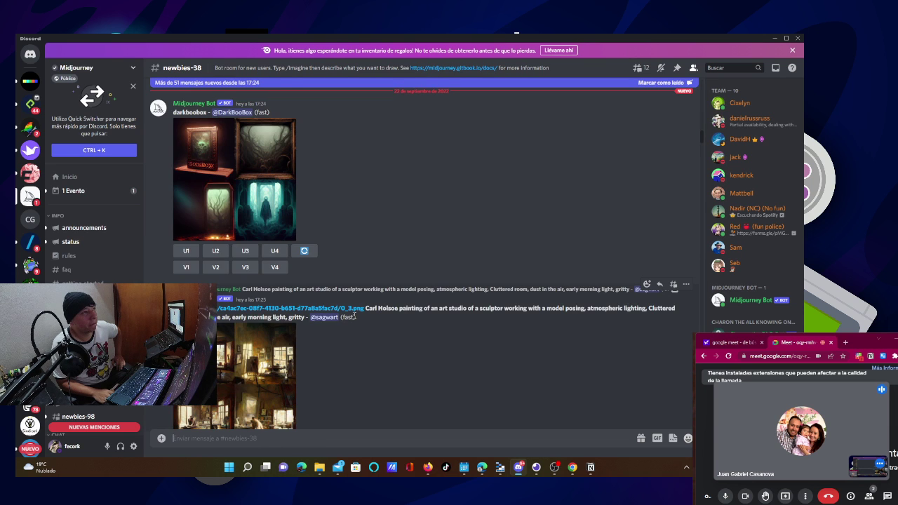
{"action": "scroll", "coordinate": [354, 314], "scroll_direction": "down", "scroll_amount": 10}
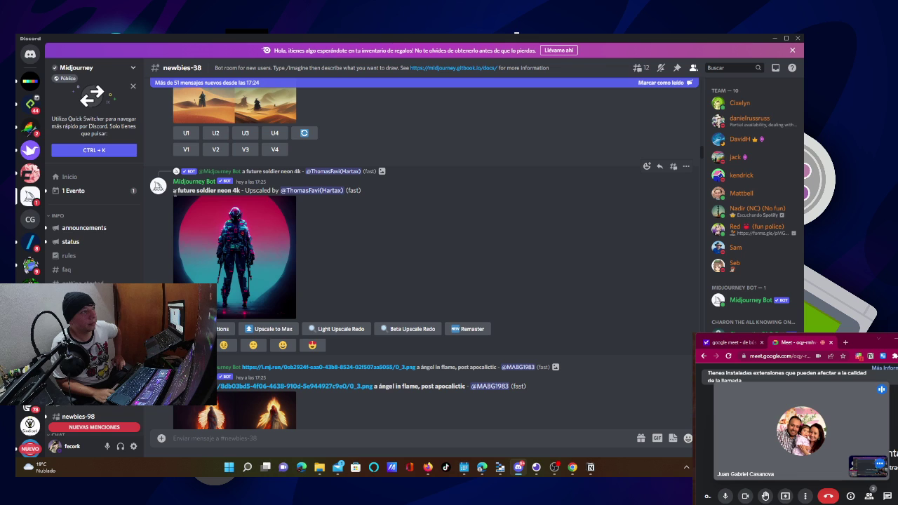
{"action": "left_click_drag", "start_coordinate": [175, 193], "coordinate": [242, 190]}
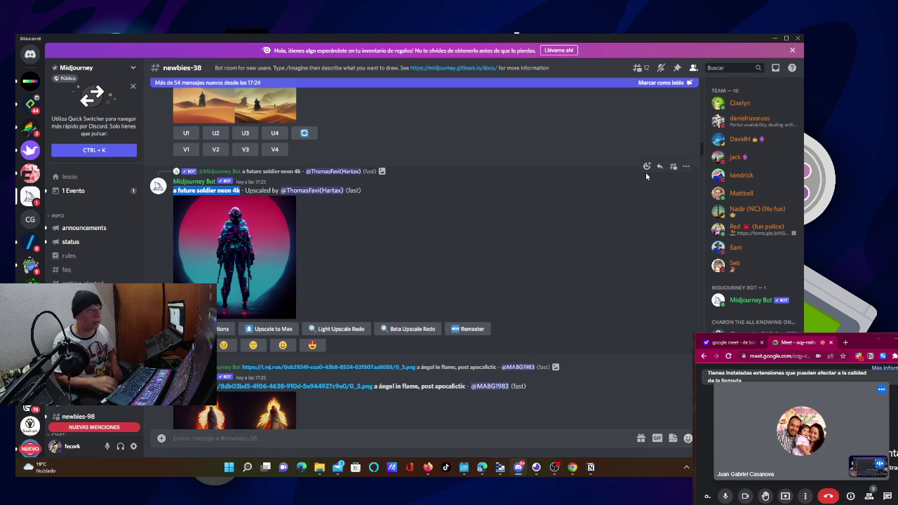
{"action": "scroll", "coordinate": [361, 298], "scroll_direction": "down", "scroll_amount": 1}
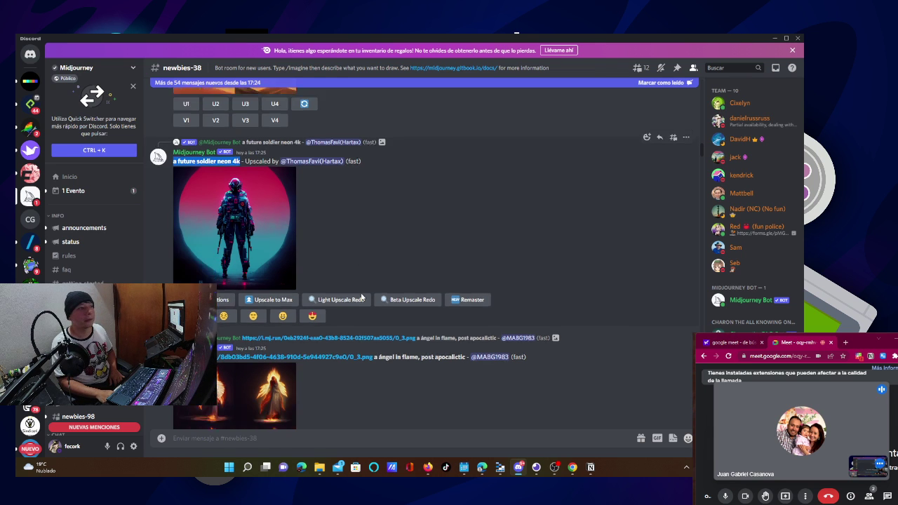
{"action": "scroll", "coordinate": [361, 298], "scroll_direction": "down", "scroll_amount": 5}
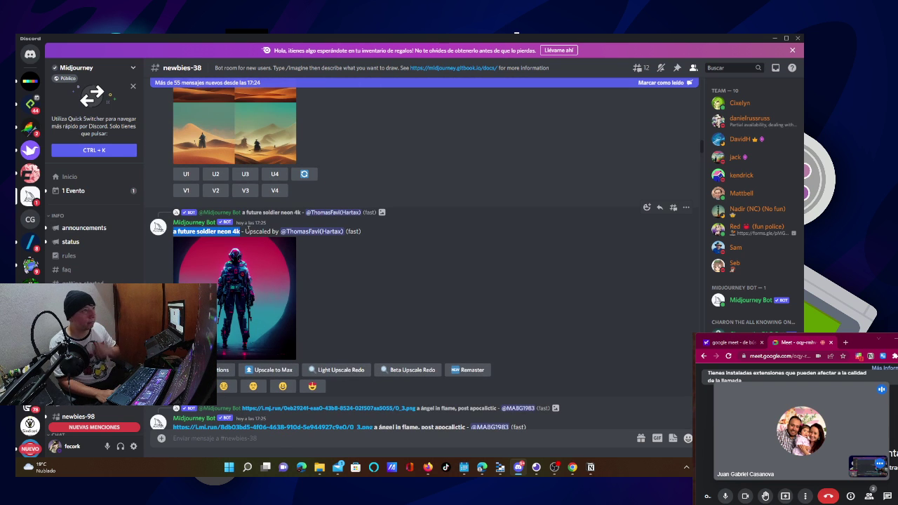
{"action": "left_click", "coordinate": [241, 230]}
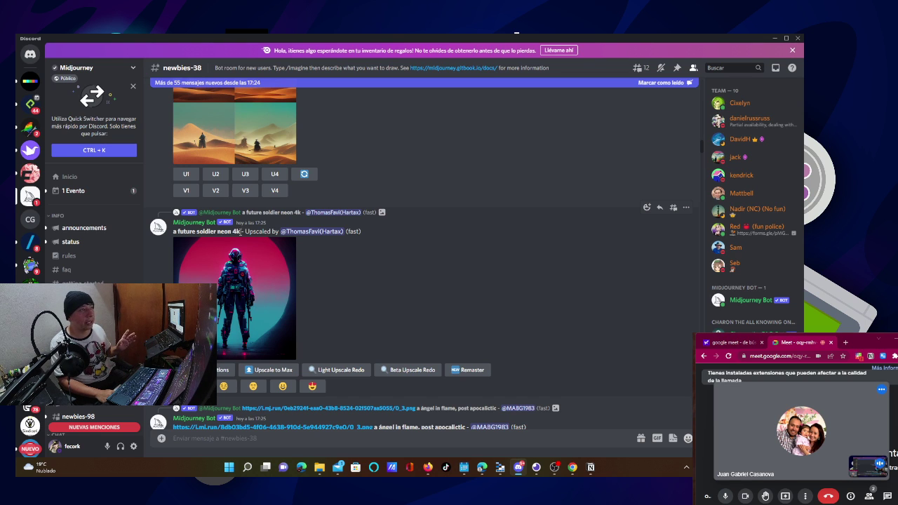
{"action": "left_click_drag", "start_coordinate": [242, 230], "coordinate": [173, 231]}
{"action": "key", "text": "ctrl+c"}
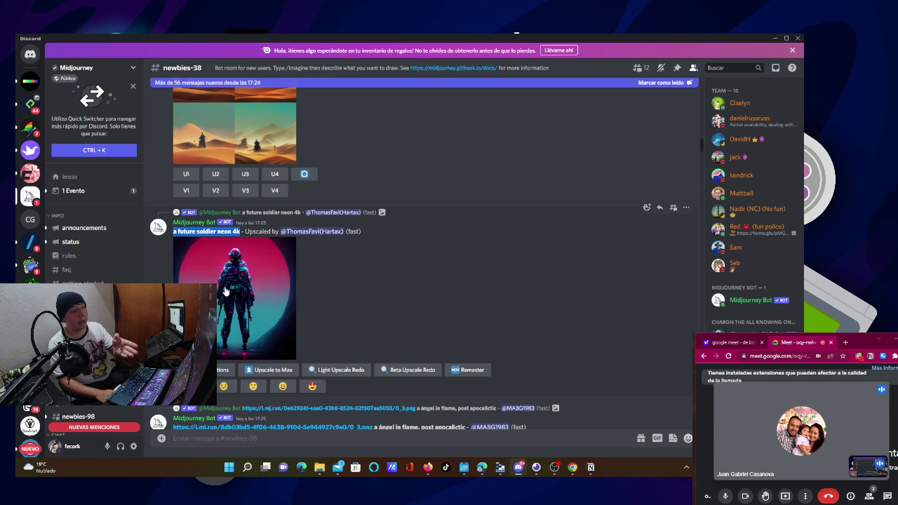
Return to DreamStudio, replace the prompt with the copied "a future soldier neon 4k" and generate an image
{"action": "left_click", "coordinate": [775, 38]}
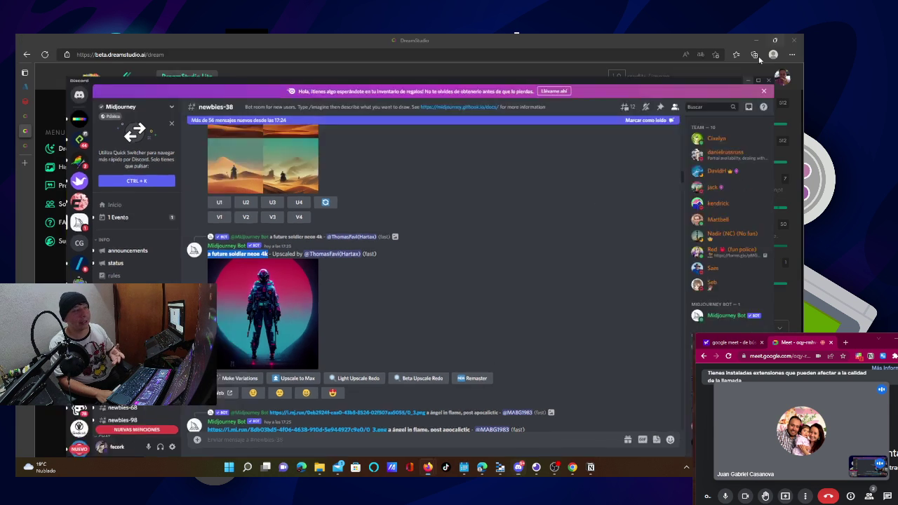
{"action": "triple_click", "coordinate": [219, 436]}
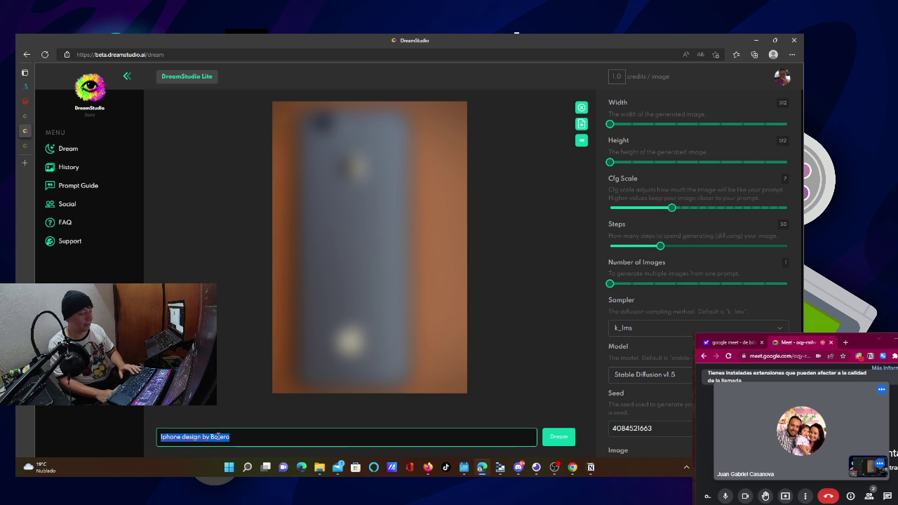
{"action": "key", "text": "ctrl+v"}
{"action": "left_click", "coordinate": [547, 435]}
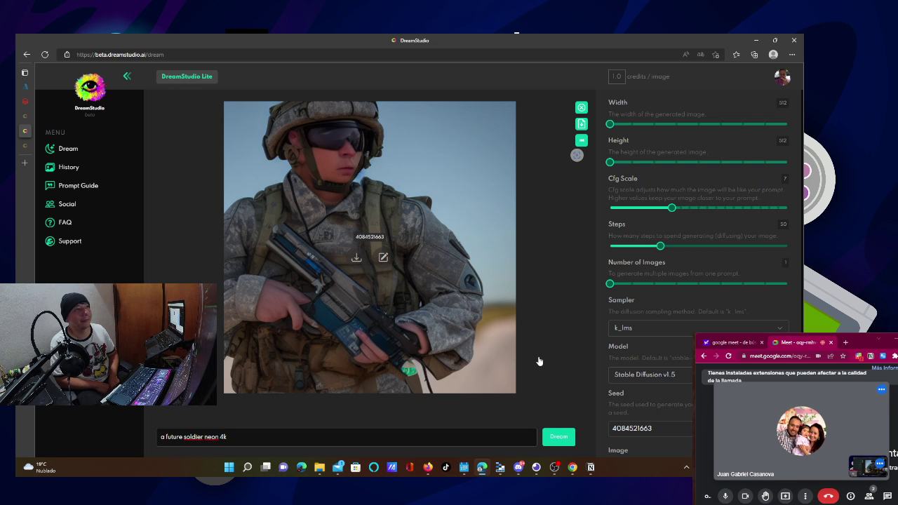
Append ", by leonardo da vinci" to the soldier prompt and generate a new image
{"action": "left_click", "coordinate": [348, 436]}
{"action": "type", "text": ", b"}
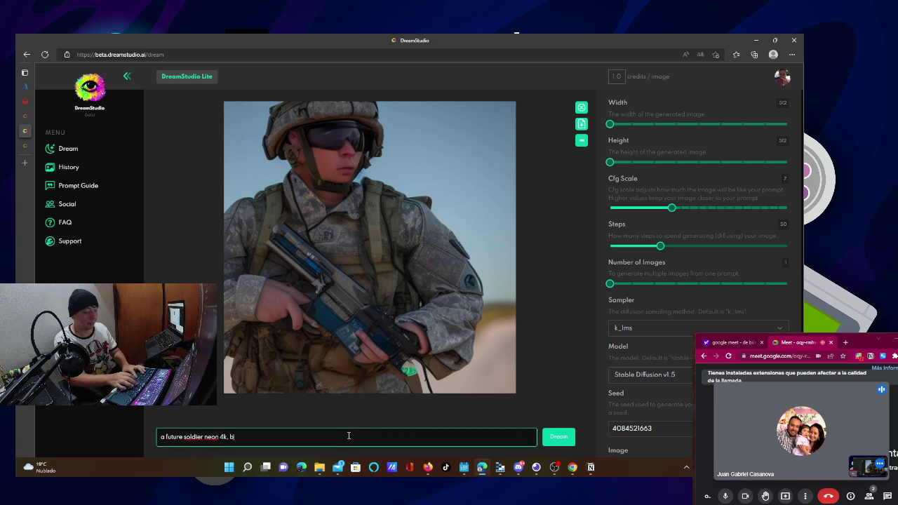
{"action": "type", "text": "y leonardo"}
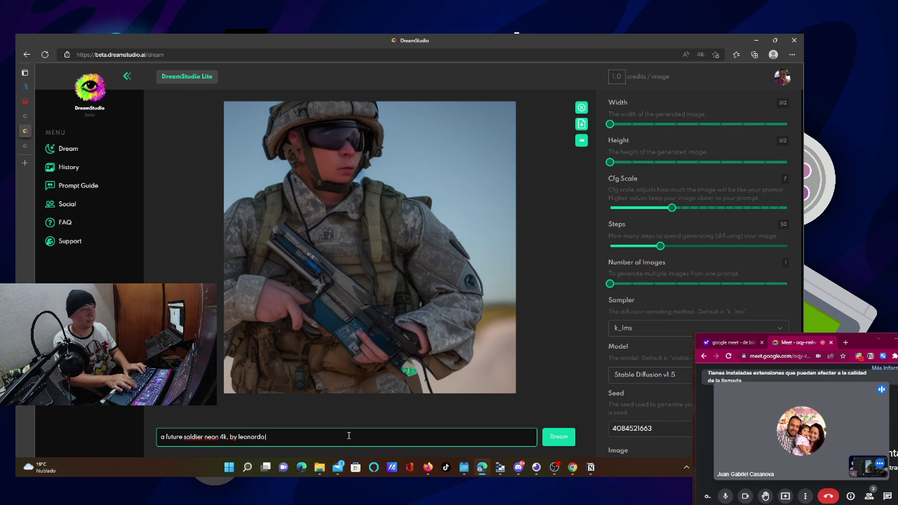
{"action": "type", "text": " da vinci"}
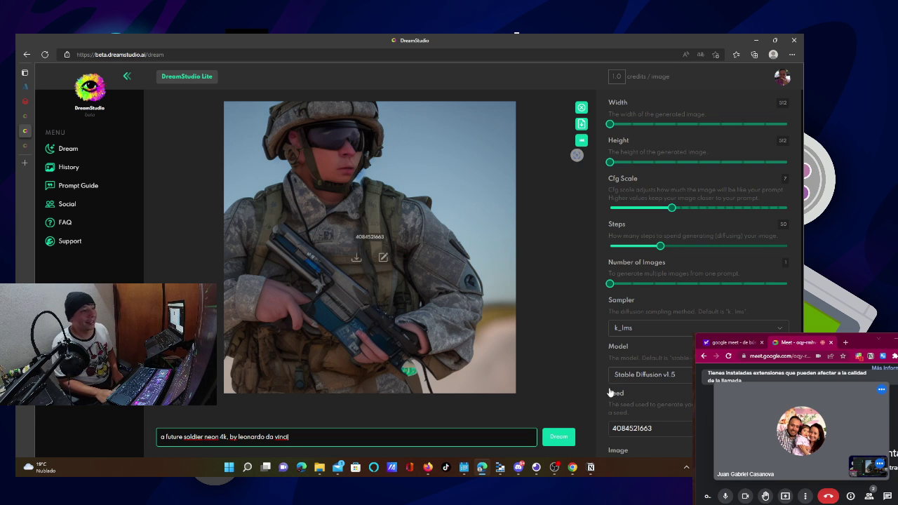
{"action": "left_click", "coordinate": [558, 437]}
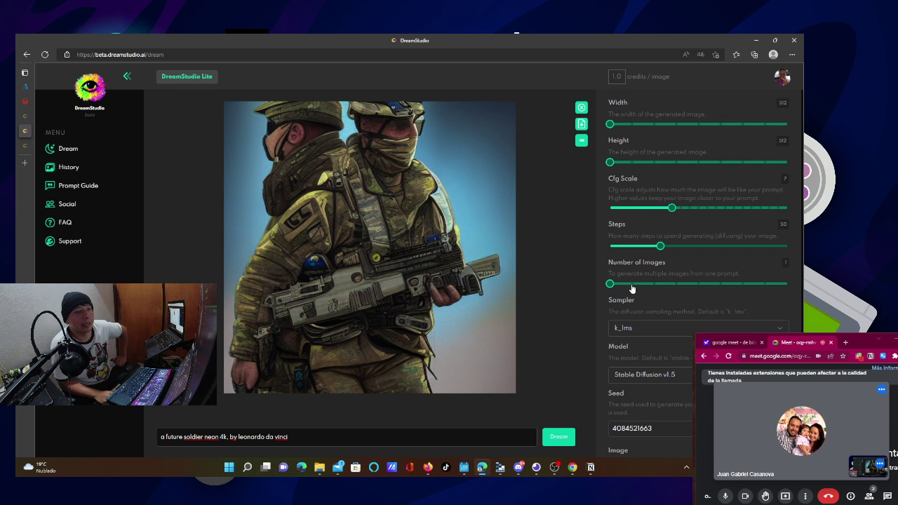
Set the number of images to 2 and the diffusion steps to 150
{"action": "mouse_move", "coordinate": [610, 283]}
{"action": "left_click_drag", "start_coordinate": [611, 284], "coordinate": [635, 281]}
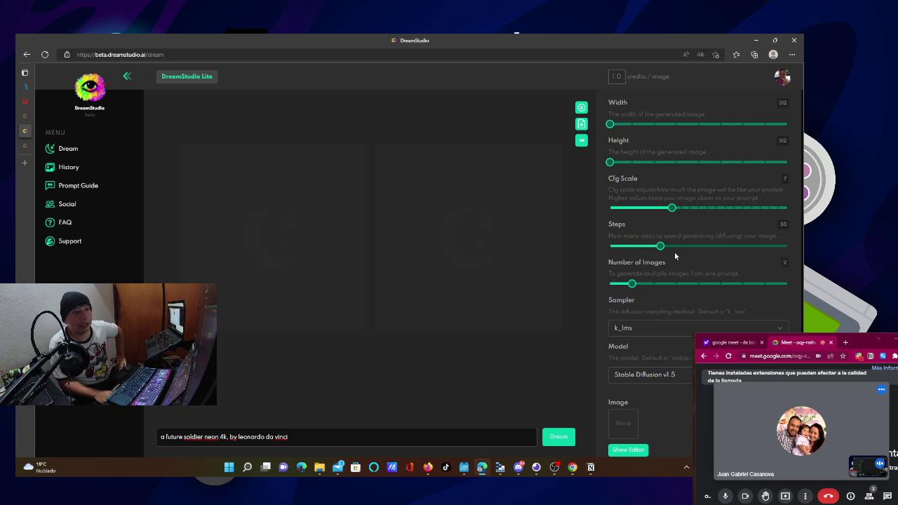
{"action": "left_click_drag", "start_coordinate": [660, 246], "coordinate": [788, 245]}
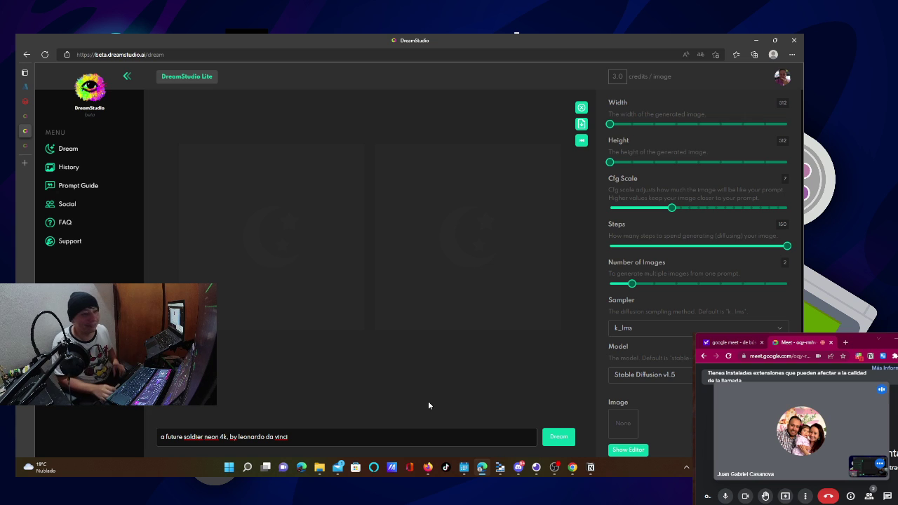
Generate two images from the soldier prompt ending in "by leonardo da vinci"
{"action": "scroll", "coordinate": [634, 386], "scroll_direction": "down", "scroll_amount": 1}
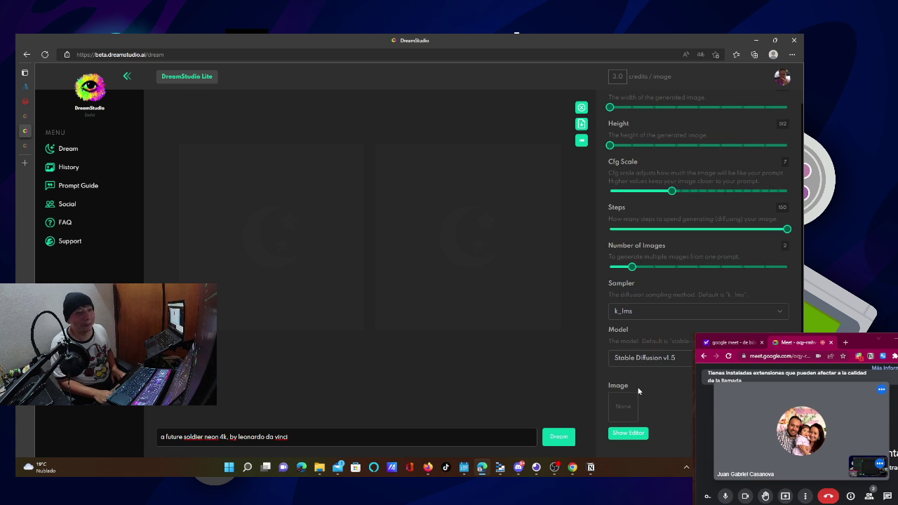
{"action": "left_click", "coordinate": [561, 437]}
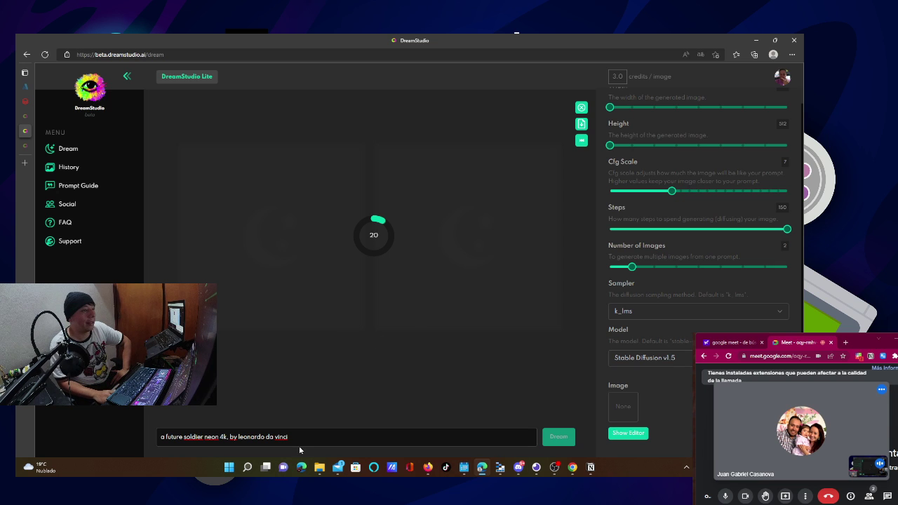
Replace "by leonardo da vinci" in the soldier prompt with "digital art" and generate a new pair of images
{"action": "left_click_drag", "start_coordinate": [289, 437], "coordinate": [229, 439]}
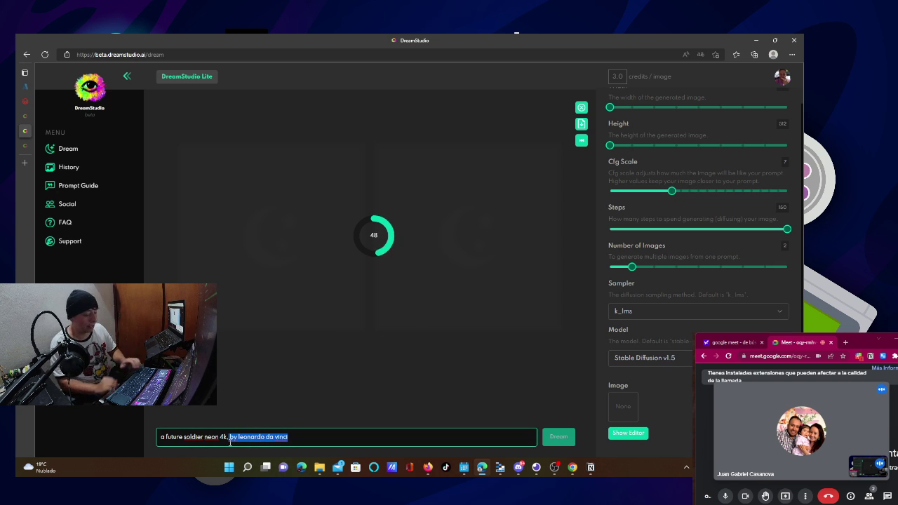
{"action": "type", "text": "digital ar"}
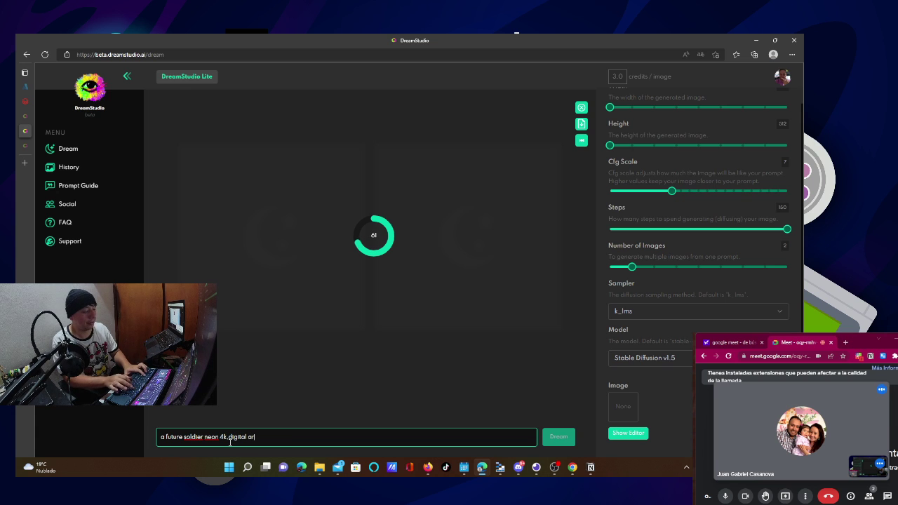
{"action": "type", "text": "t"}
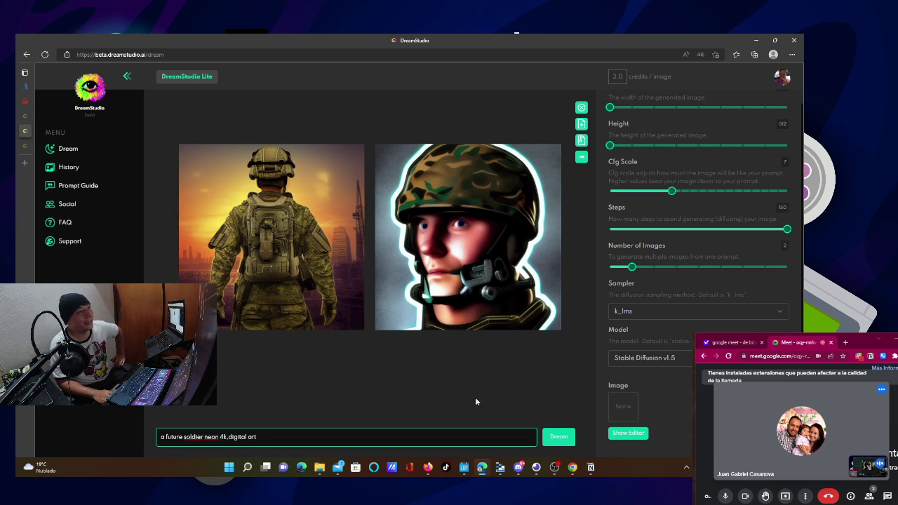
{"action": "left_click", "coordinate": [565, 438]}
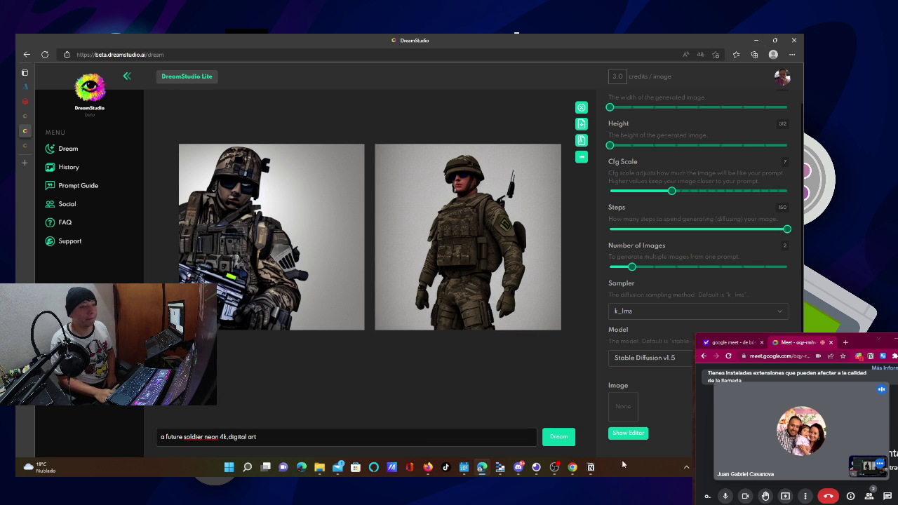
Switch to Discord and look through the newbies-38 channel's Midjourney images and prompts up to the upscaled Terminator images
{"action": "left_click", "coordinate": [519, 467]}
{"action": "scroll", "coordinate": [412, 308], "scroll_direction": "down", "scroll_amount": 5}
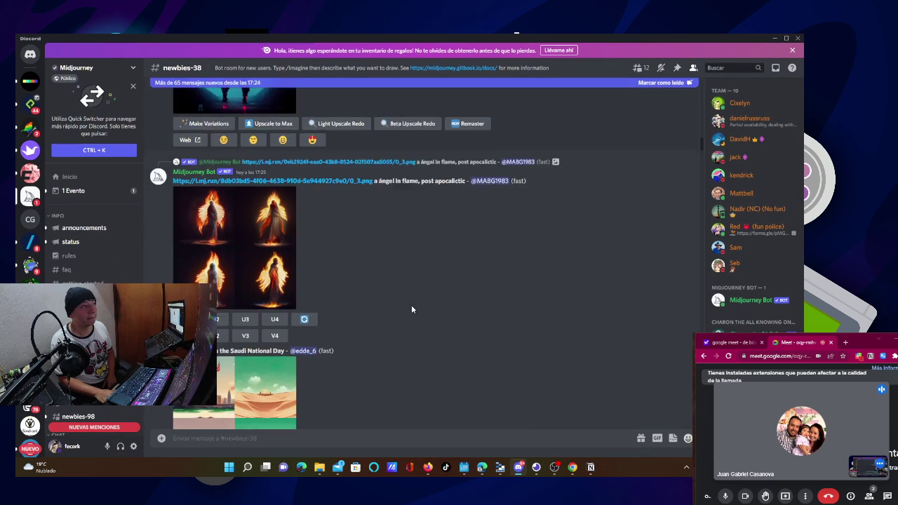
{"action": "scroll", "coordinate": [412, 309], "scroll_direction": "down", "scroll_amount": 15}
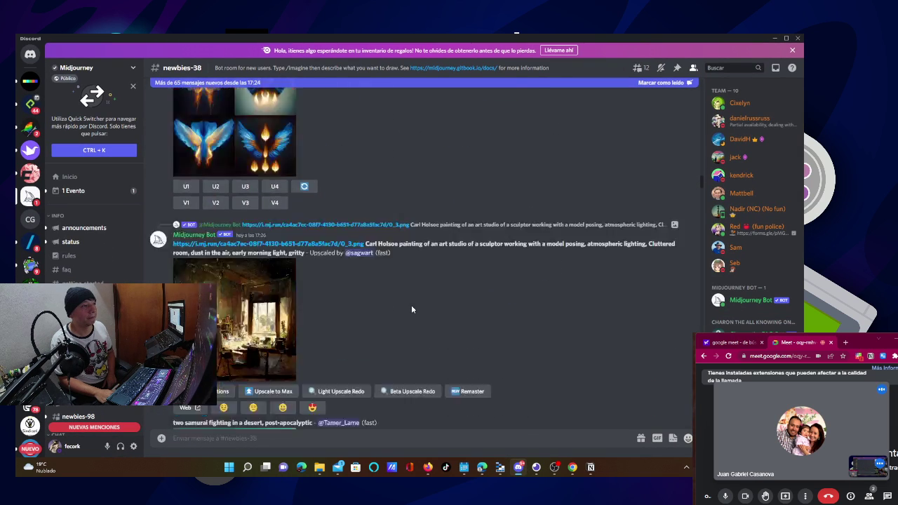
{"action": "scroll", "coordinate": [412, 309], "scroll_direction": "down", "scroll_amount": 12}
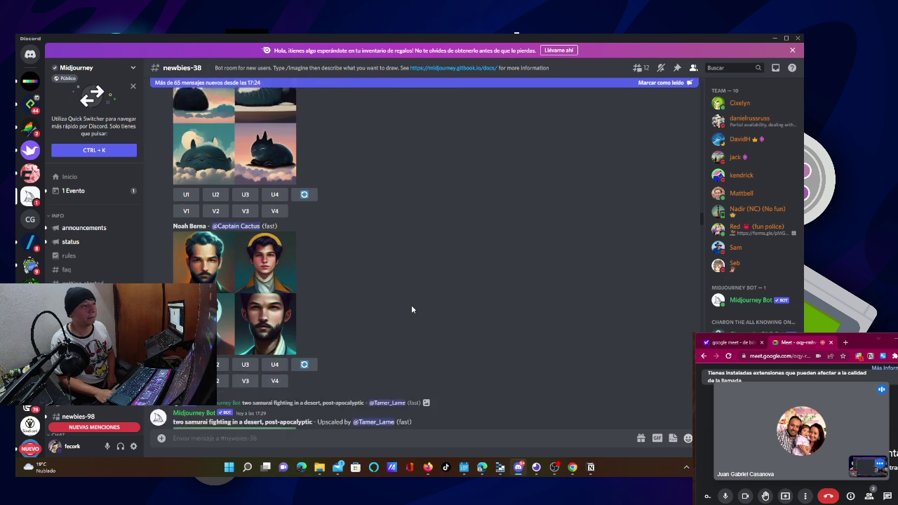
{"action": "scroll", "coordinate": [501, 247], "scroll_direction": "down", "scroll_amount": 5}
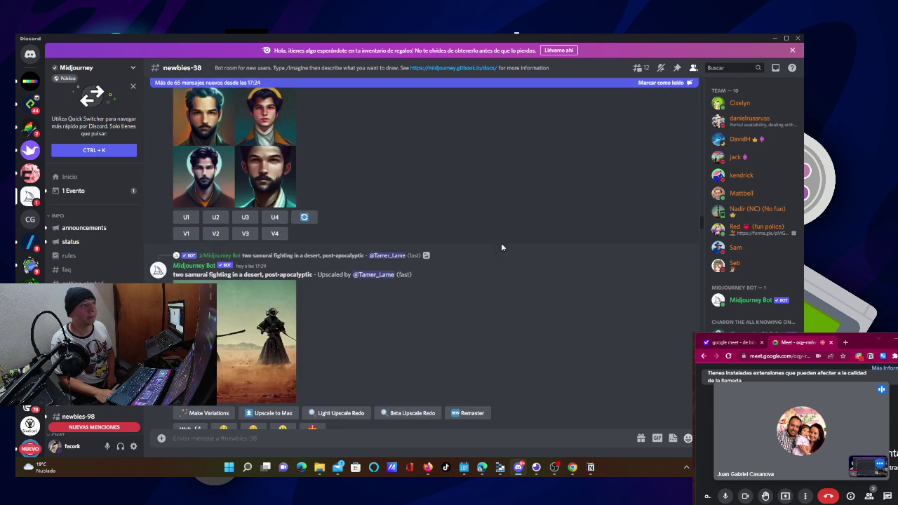
{"action": "scroll", "coordinate": [502, 247], "scroll_direction": "down", "scroll_amount": 15}
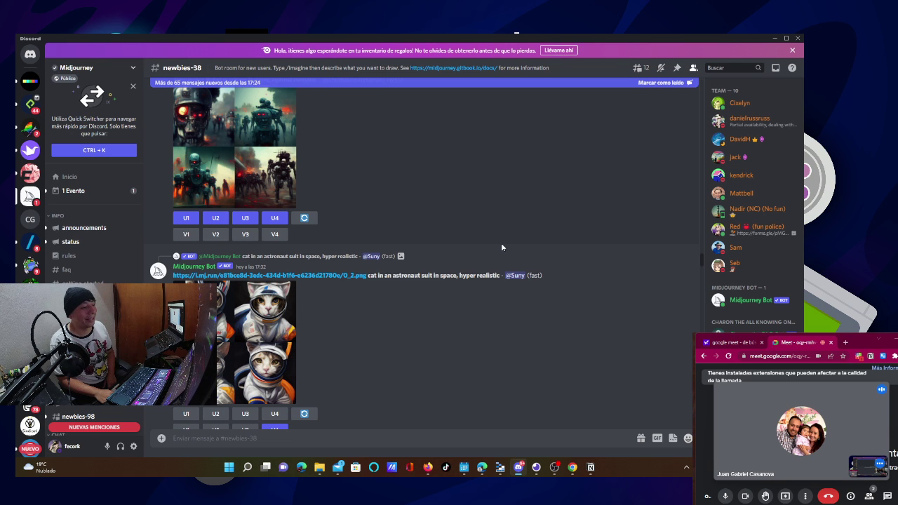
{"action": "scroll", "coordinate": [501, 243], "scroll_direction": "down", "scroll_amount": 5}
{"action": "scroll", "coordinate": [501, 247], "scroll_direction": "down", "scroll_amount": 5}
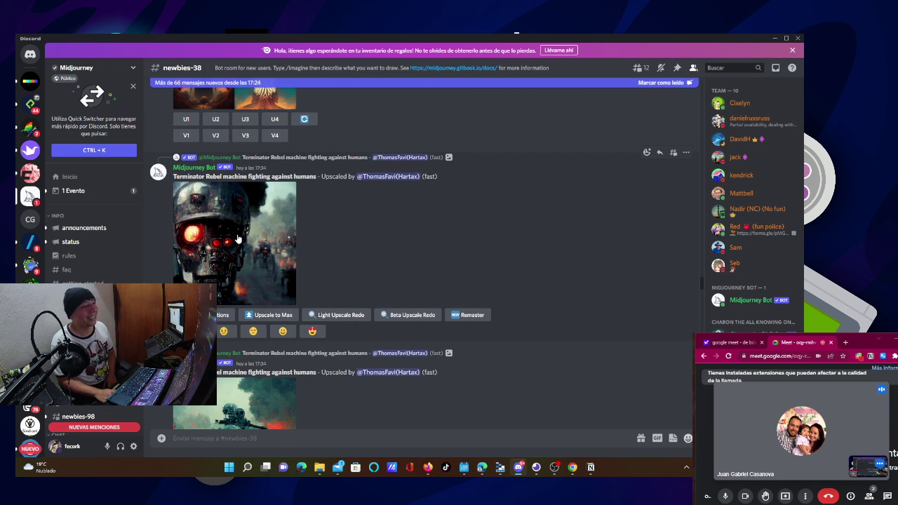
View enlarged versions of the upscaled "Terminator Rebel machine fighting against humans" images one after another
{"action": "left_click", "coordinate": [237, 239]}
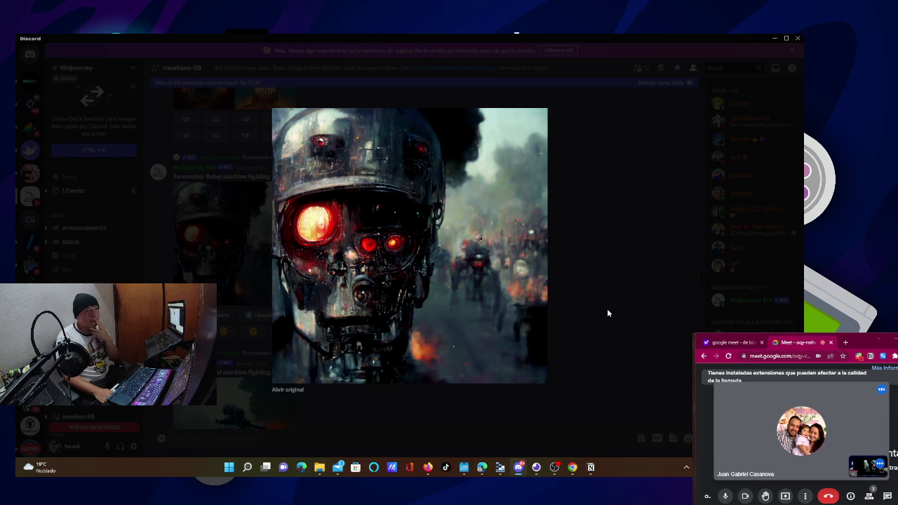
{"action": "left_click", "coordinate": [607, 313]}
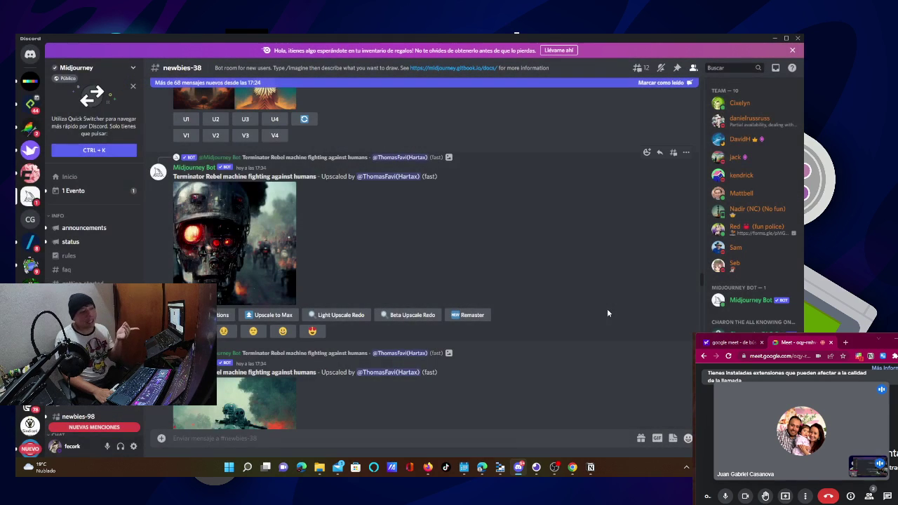
{"action": "scroll", "coordinate": [330, 291], "scroll_direction": "down", "scroll_amount": 3}
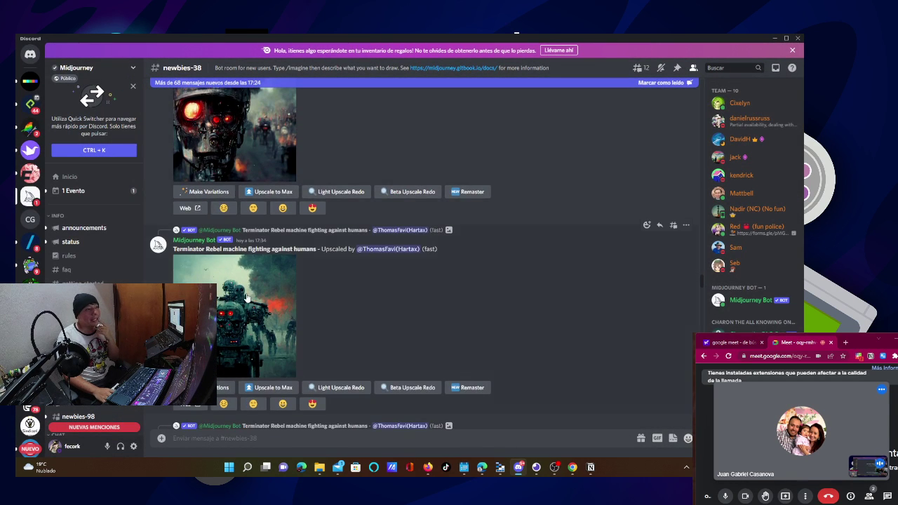
{"action": "left_click", "coordinate": [246, 297]}
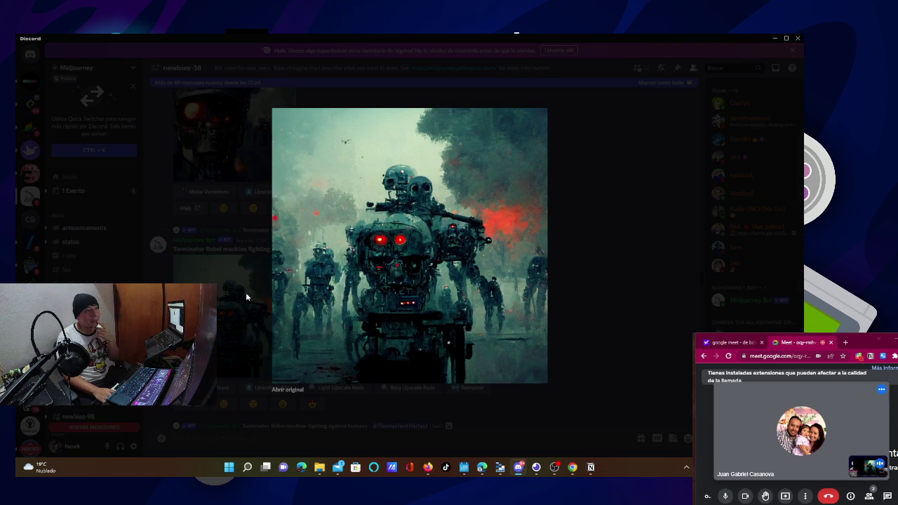
{"action": "left_click", "coordinate": [597, 274]}
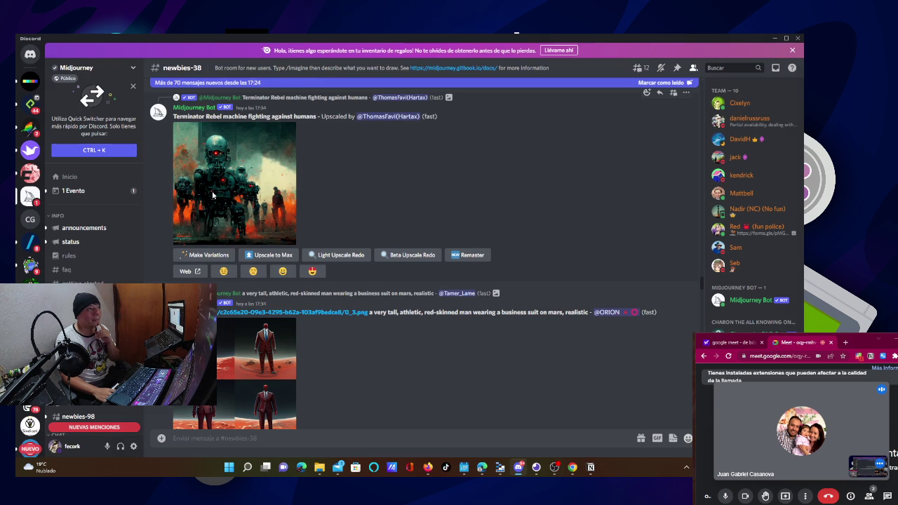
{"action": "left_click", "coordinate": [221, 182]}
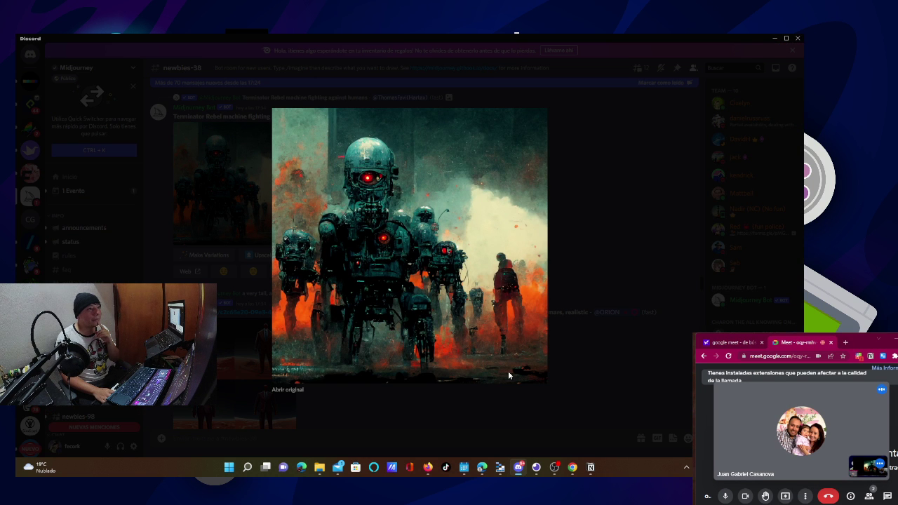
{"action": "left_click", "coordinate": [574, 267]}
{"action": "scroll", "coordinate": [327, 362], "scroll_direction": "down", "scroll_amount": 2}
{"action": "scroll", "coordinate": [327, 364], "scroll_direction": "down", "scroll_amount": 10}
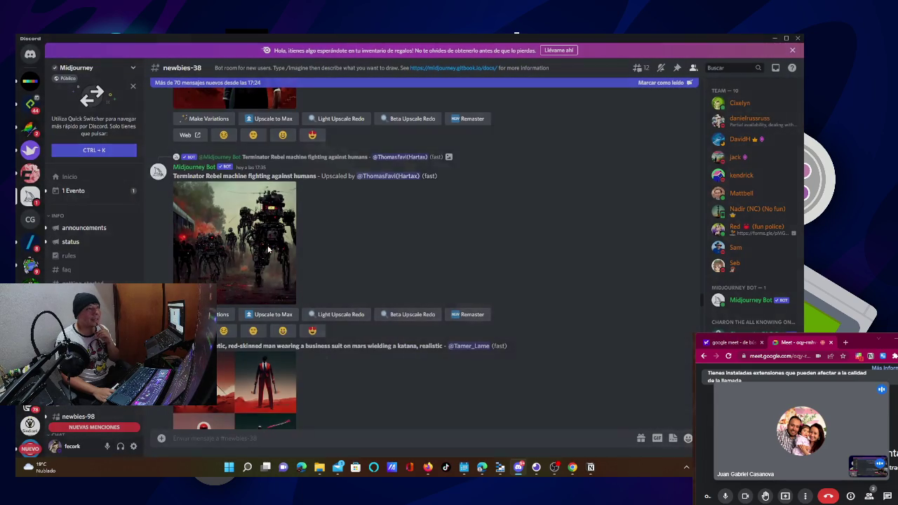
{"action": "left_click", "coordinate": [268, 249]}
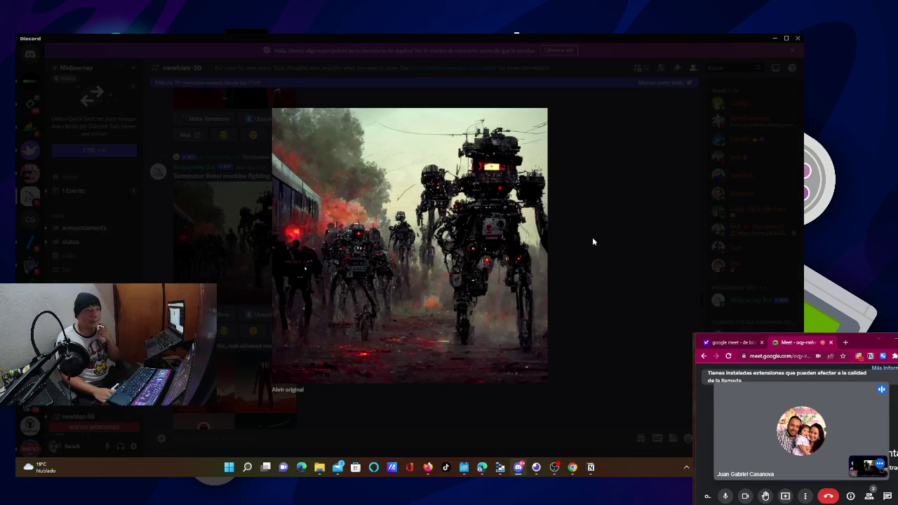
{"action": "left_click", "coordinate": [621, 258]}
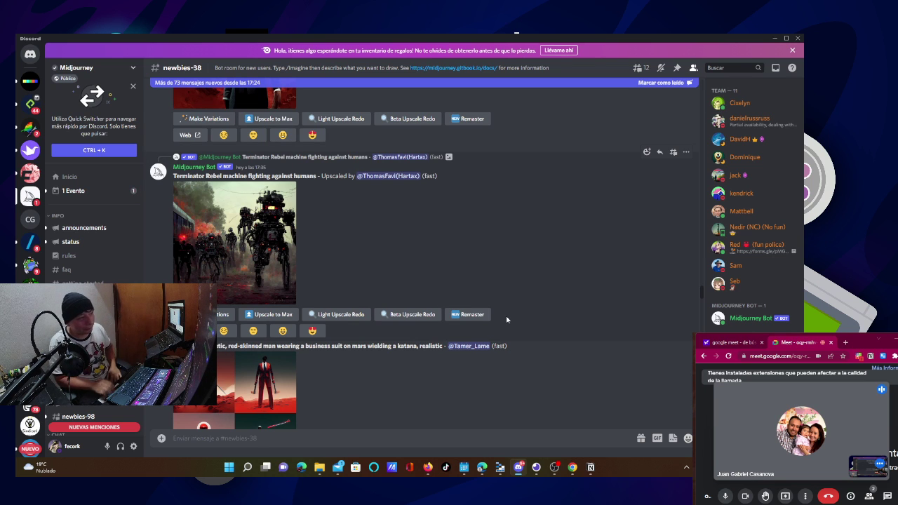
Examine the newer image grids and prompts posted after the Terminator images, down to "/humanoid polaroid"
{"action": "scroll", "coordinate": [259, 315], "scroll_direction": "down", "scroll_amount": 10}
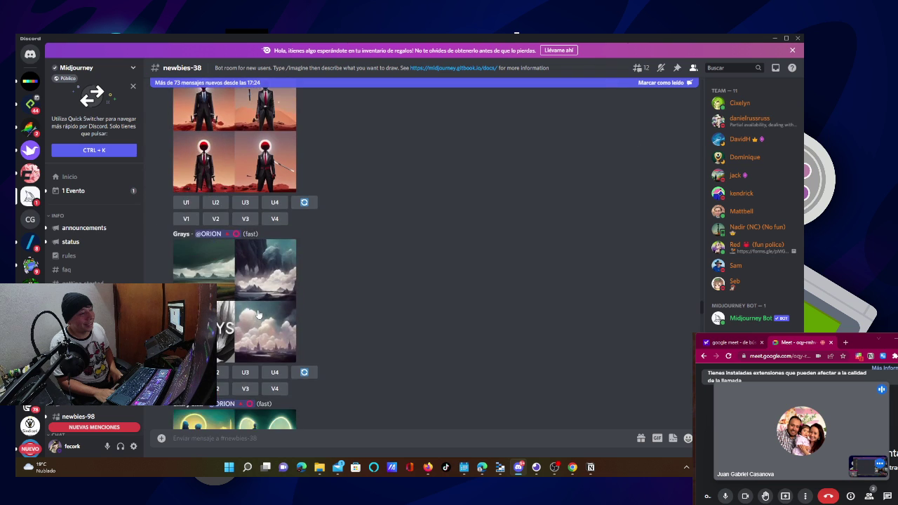
{"action": "scroll", "coordinate": [259, 315], "scroll_direction": "down", "scroll_amount": 8}
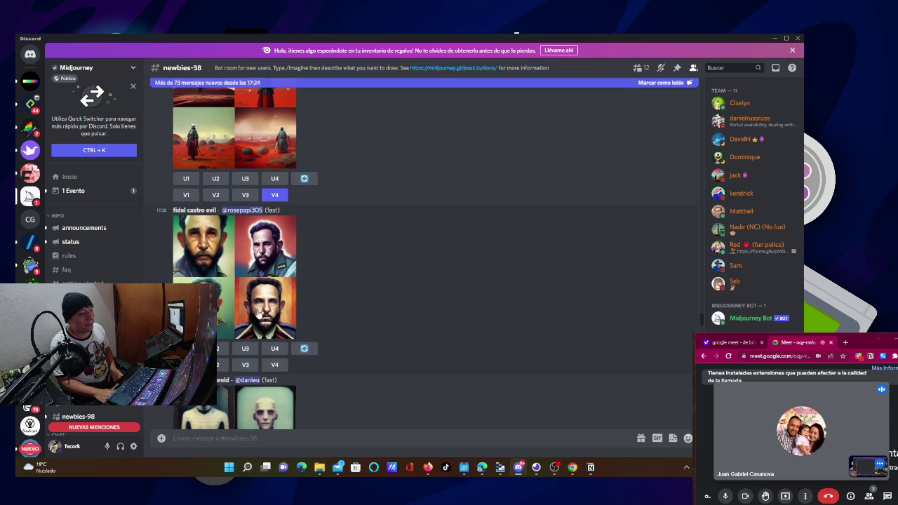
{"action": "scroll", "coordinate": [260, 313], "scroll_direction": "down", "scroll_amount": 3}
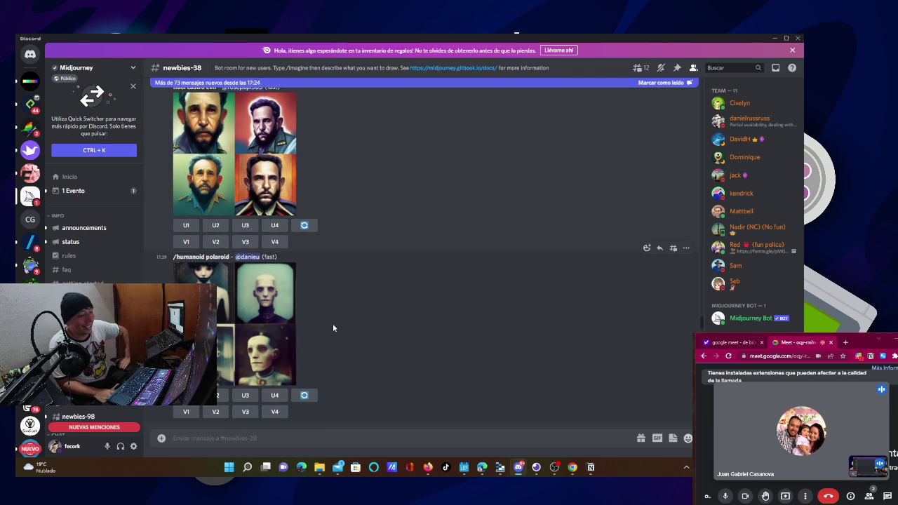